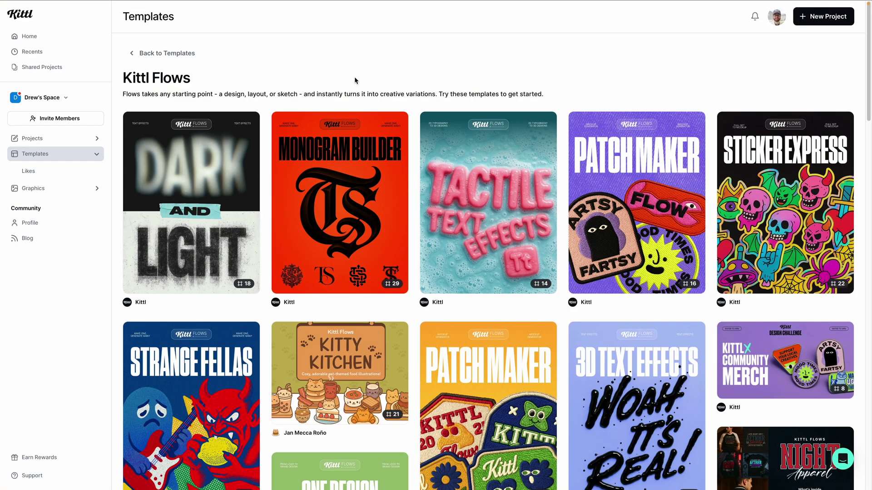
Find the Yoga Collection Kittl Flow Bundle card, preview it, and switch to its project canvas
{"action": "scroll", "coordinate": [517, 327], "scroll_direction": "down", "scroll_amount": 2}
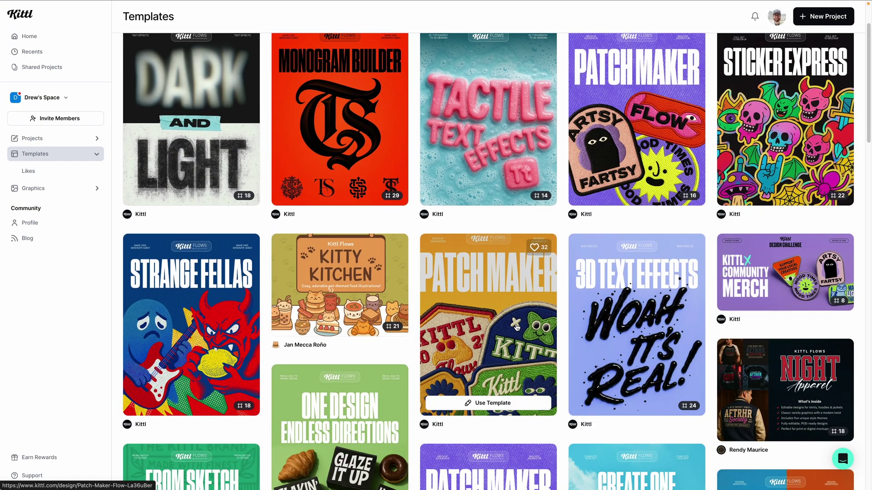
{"action": "scroll", "coordinate": [516, 327], "scroll_direction": "down", "scroll_amount": 3}
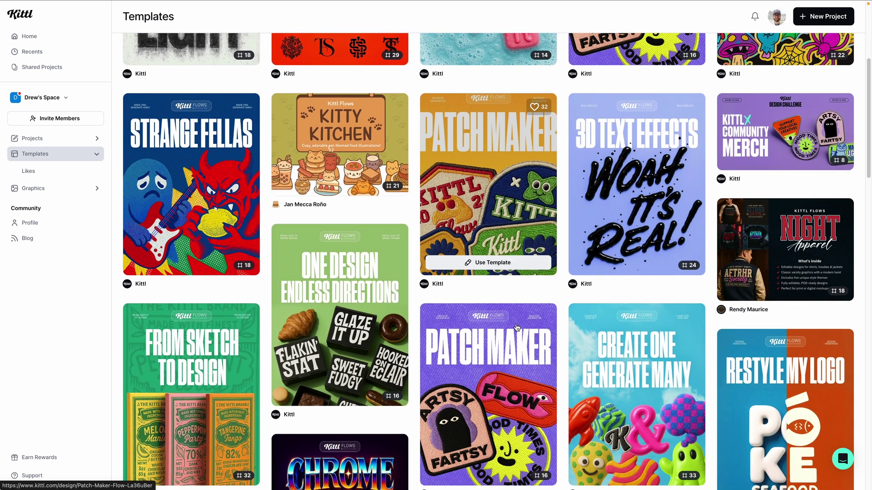
{"action": "scroll", "coordinate": [517, 327], "scroll_direction": "down", "scroll_amount": 5}
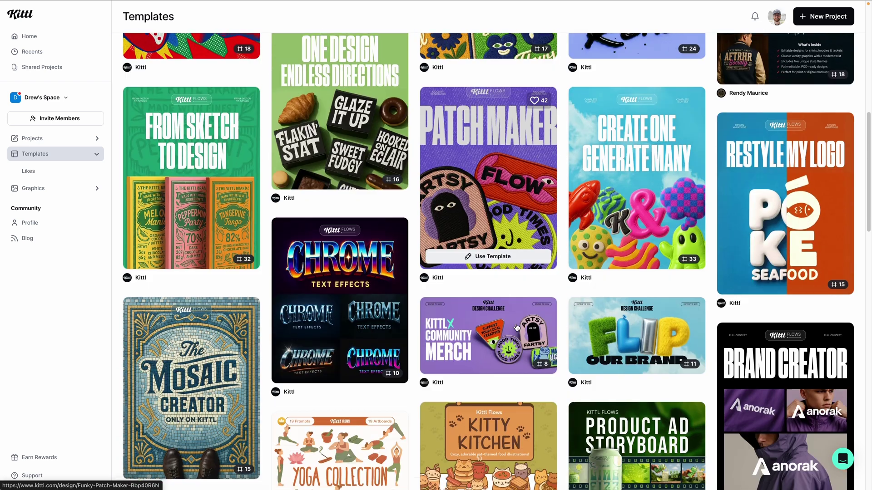
{"action": "scroll", "coordinate": [516, 326], "scroll_direction": "down", "scroll_amount": 3}
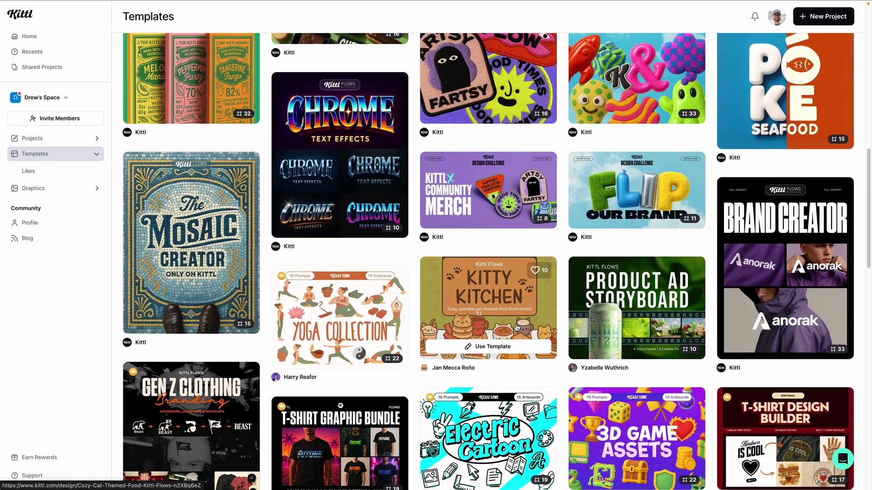
{"action": "scroll", "coordinate": [516, 327], "scroll_direction": "down", "scroll_amount": 3}
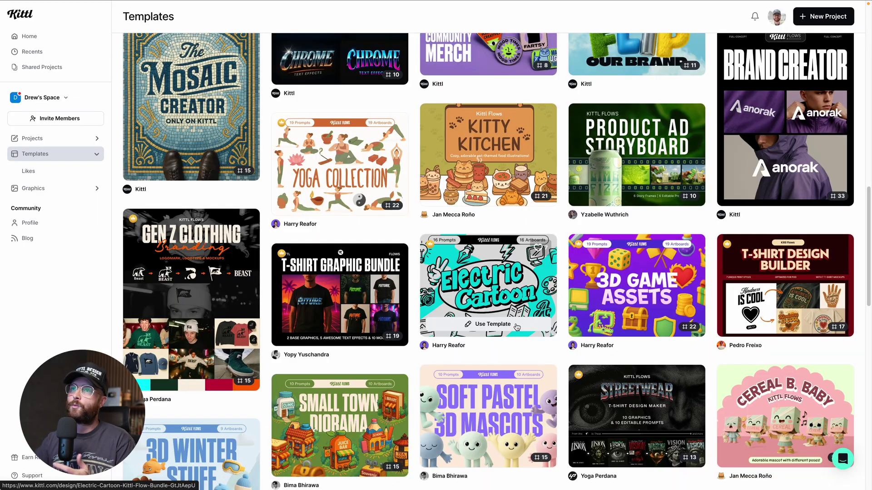
{"action": "scroll", "coordinate": [661, 362], "scroll_direction": "up", "scroll_amount": 8}
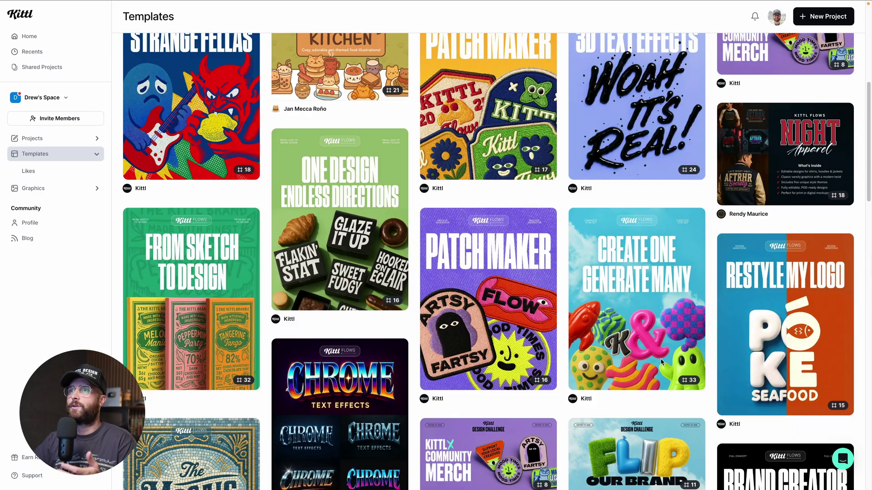
{"action": "scroll", "coordinate": [661, 362], "scroll_direction": "up", "scroll_amount": 7}
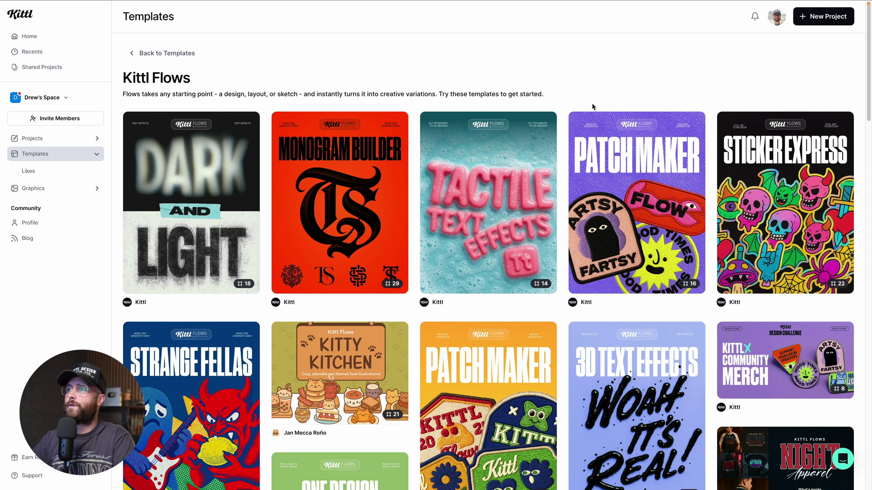
{"action": "scroll", "coordinate": [636, 218], "scroll_direction": "down", "scroll_amount": 1}
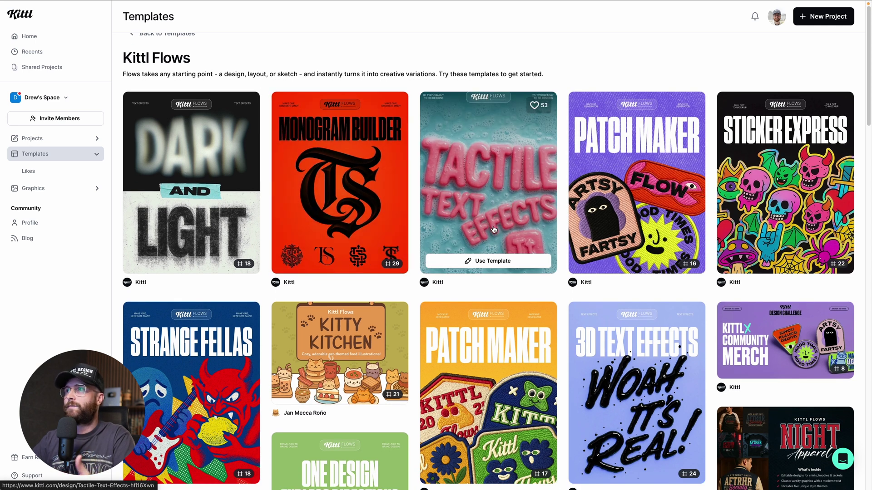
{"action": "scroll", "coordinate": [644, 204], "scroll_direction": "down", "scroll_amount": 3}
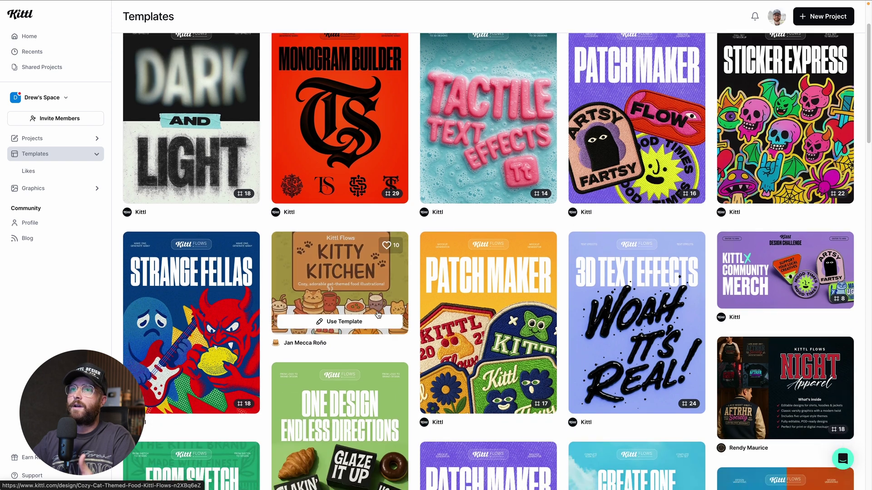
{"action": "scroll", "coordinate": [378, 313], "scroll_direction": "down", "scroll_amount": 5}
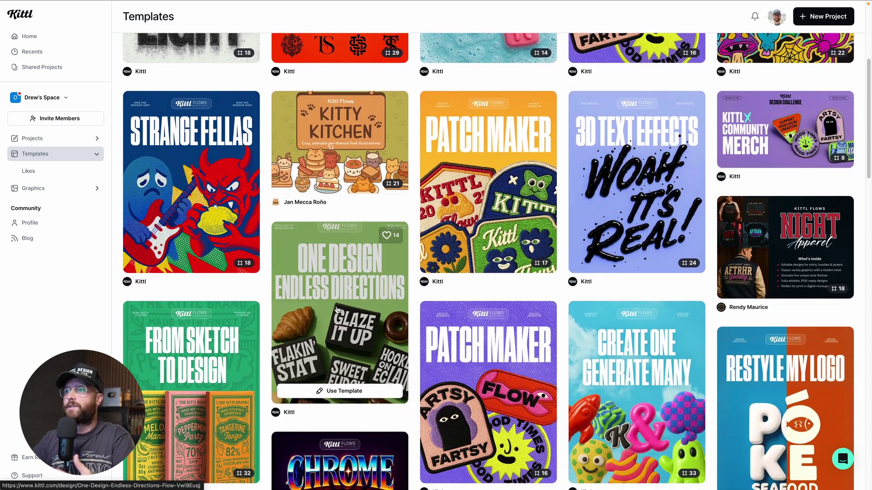
{"action": "scroll", "coordinate": [337, 310], "scroll_direction": "down", "scroll_amount": 5}
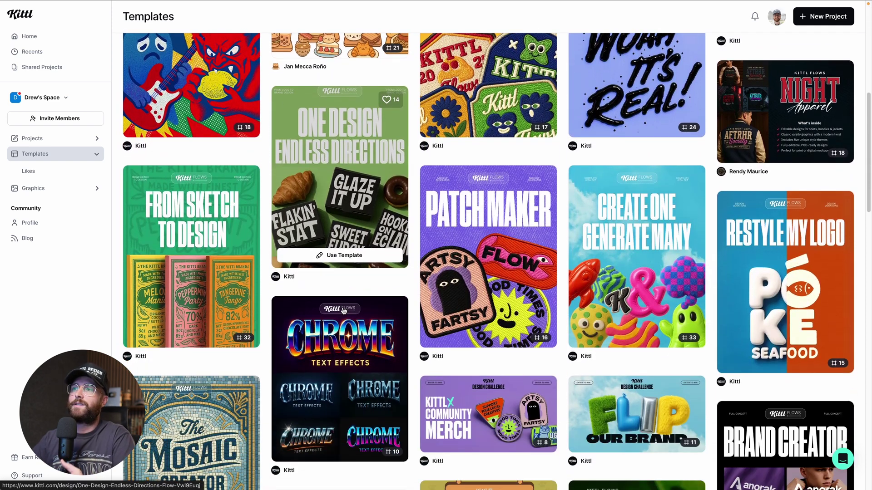
{"action": "scroll", "coordinate": [344, 310], "scroll_direction": "down", "scroll_amount": 1}
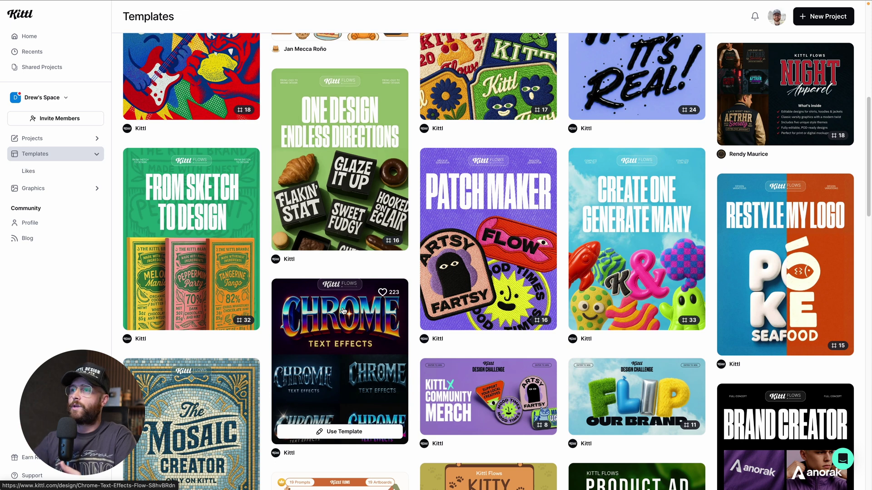
{"action": "scroll", "coordinate": [371, 306], "scroll_direction": "down", "scroll_amount": 7}
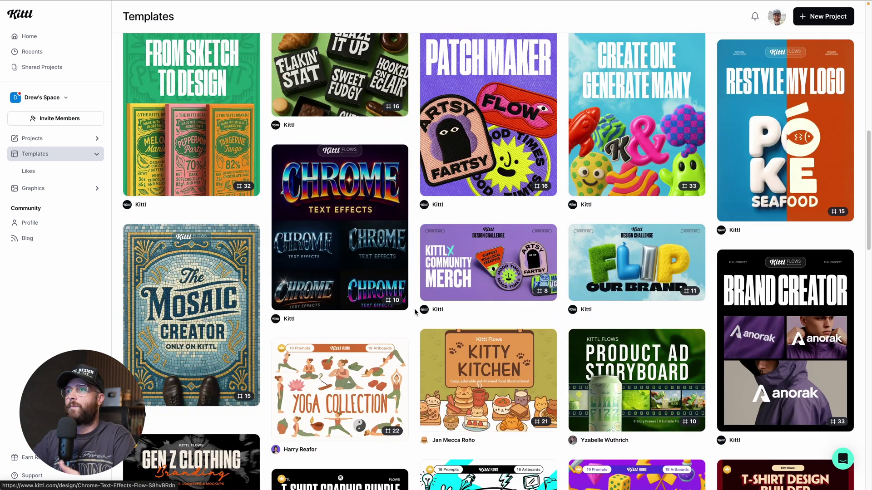
{"action": "scroll", "coordinate": [414, 312], "scroll_direction": "down", "scroll_amount": 2}
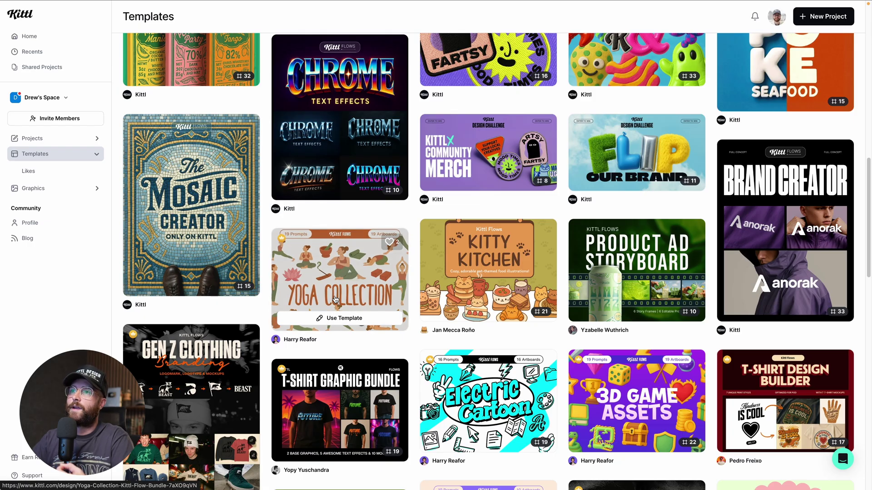
{"action": "left_click", "coordinate": [337, 300]}
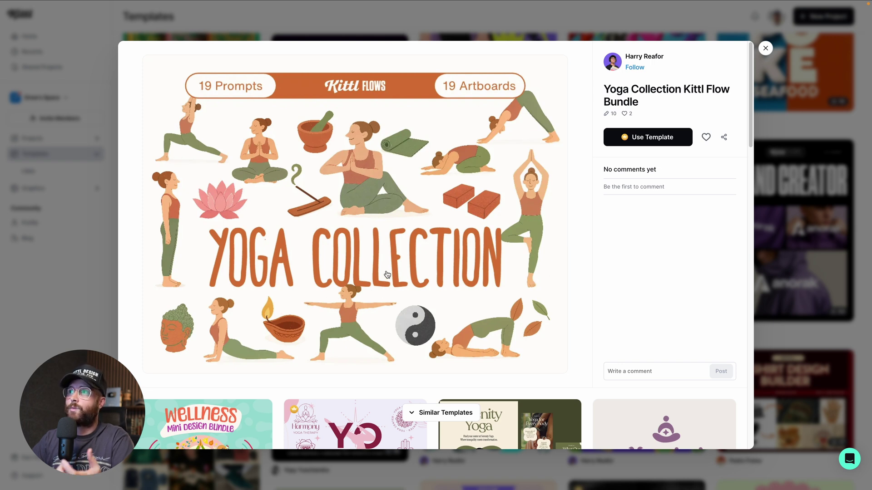
{"action": "left_click", "coordinate": [765, 48]}
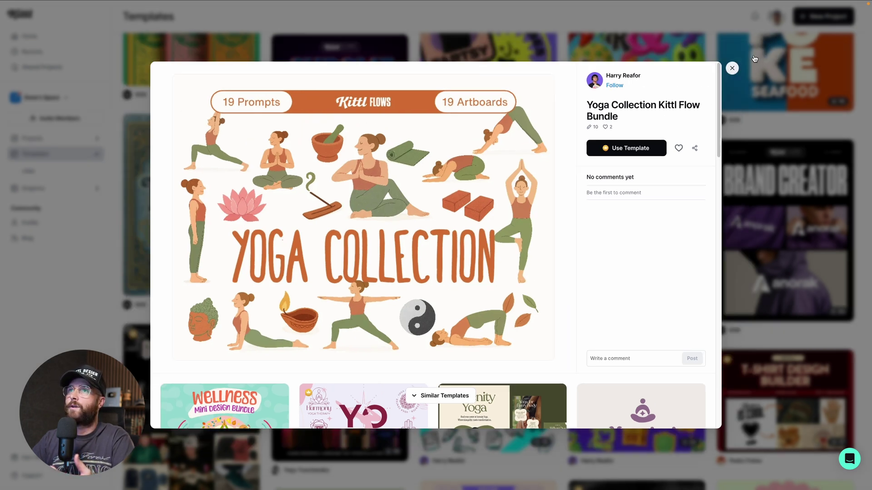
{"action": "left_click", "coordinate": [195, 13]}
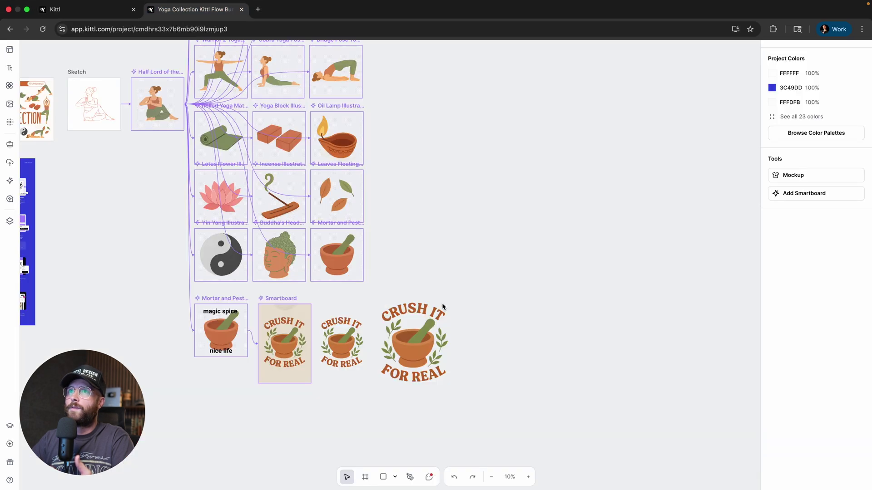
Bring the Sketch and Half Lord of the Fishes boards into view and select the 1200 × 1200 Sketch artboard
{"action": "scroll", "coordinate": [386, 272], "scroll_direction": "up", "scroll_amount": 5}
{"action": "scroll", "coordinate": [386, 271], "scroll_direction": "left", "scroll_amount": 3}
{"action": "scroll", "coordinate": [372, 270], "scroll_direction": "up", "scroll_amount": 5}
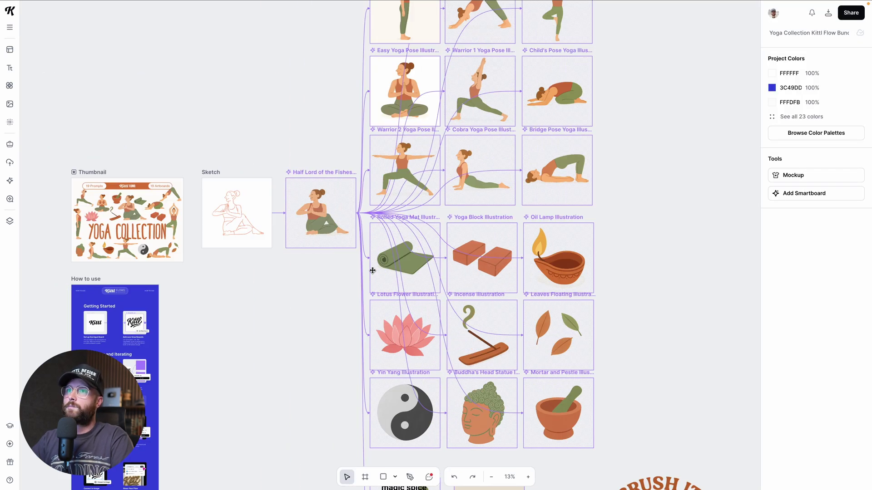
{"action": "scroll", "coordinate": [372, 271], "scroll_direction": "up", "scroll_amount": 4}
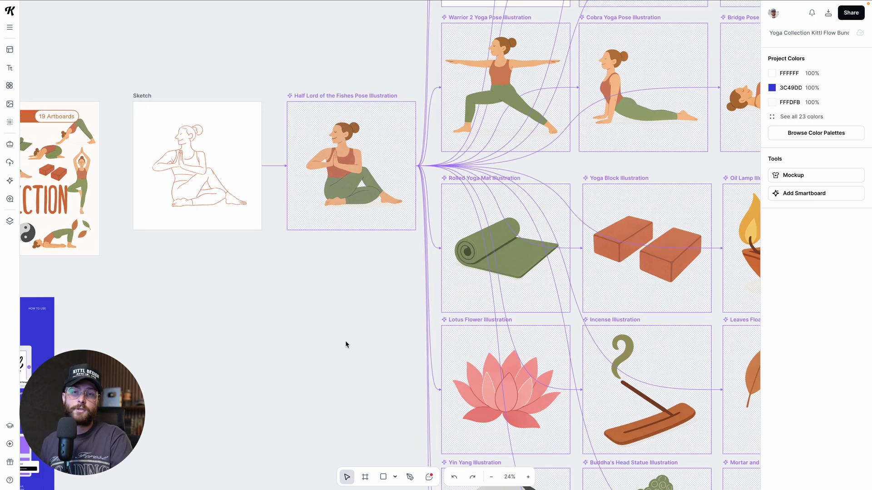
{"action": "scroll", "coordinate": [231, 176], "scroll_direction": "up", "scroll_amount": 1}
{"action": "scroll", "coordinate": [238, 264], "scroll_direction": "up", "scroll_amount": 2}
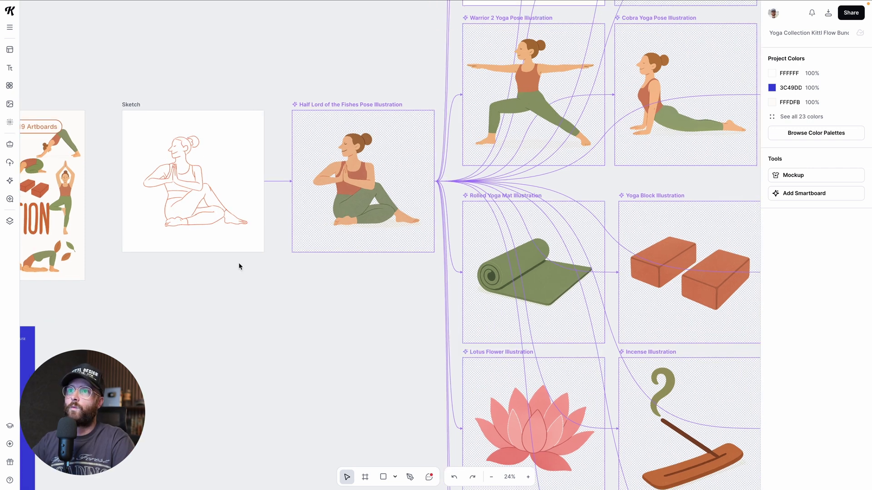
{"action": "scroll", "coordinate": [207, 208], "scroll_direction": "up", "scroll_amount": 3}
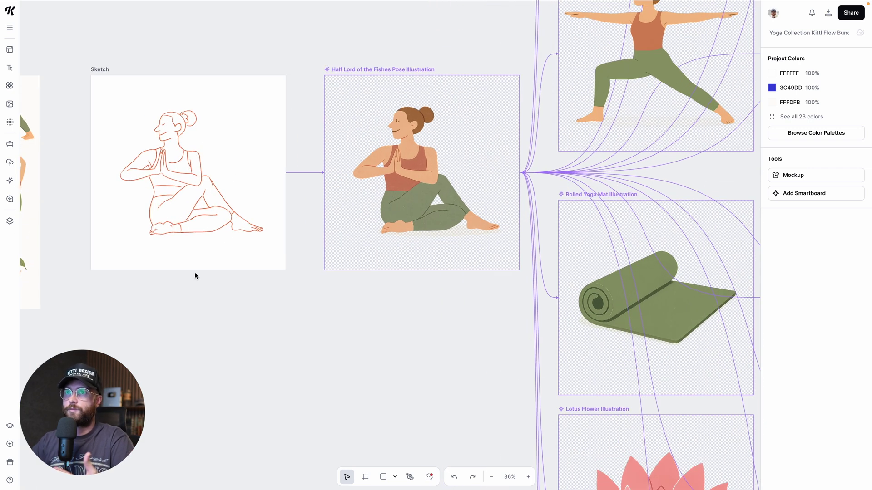
{"action": "scroll", "coordinate": [195, 276], "scroll_direction": "up", "scroll_amount": 1}
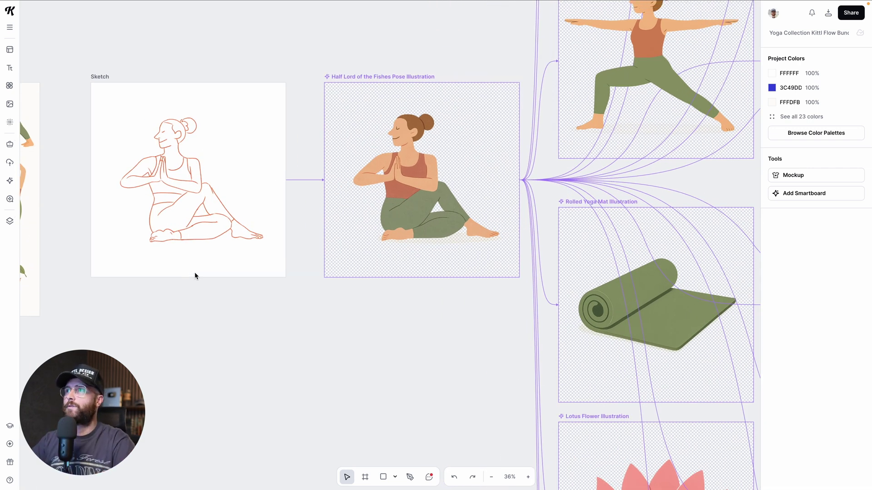
{"action": "scroll", "coordinate": [195, 275], "scroll_direction": "up", "scroll_amount": 1}
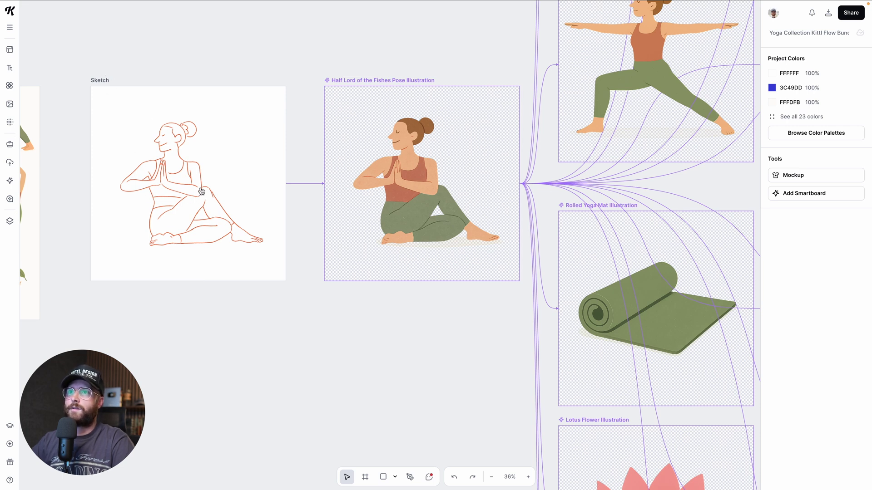
{"action": "scroll", "coordinate": [214, 199], "scroll_direction": "right", "scroll_amount": 5}
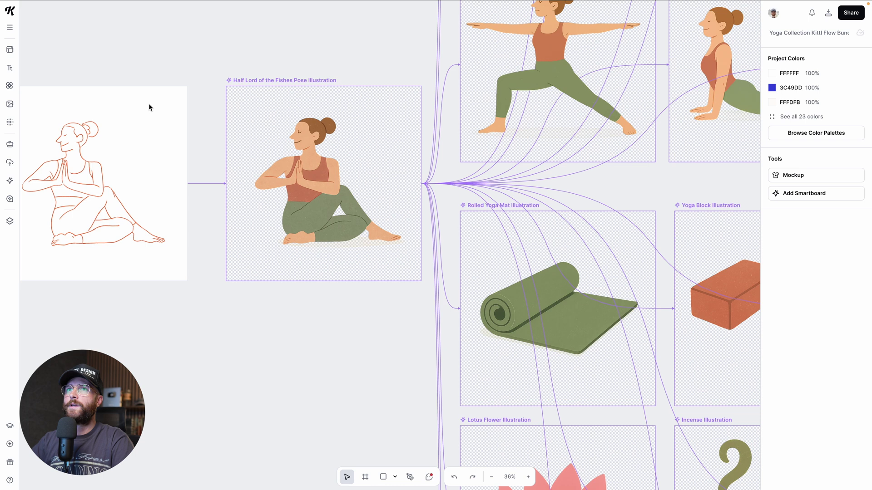
{"action": "scroll", "coordinate": [149, 107], "scroll_direction": "left", "scroll_amount": 4}
{"action": "left_click", "coordinate": [77, 80]}
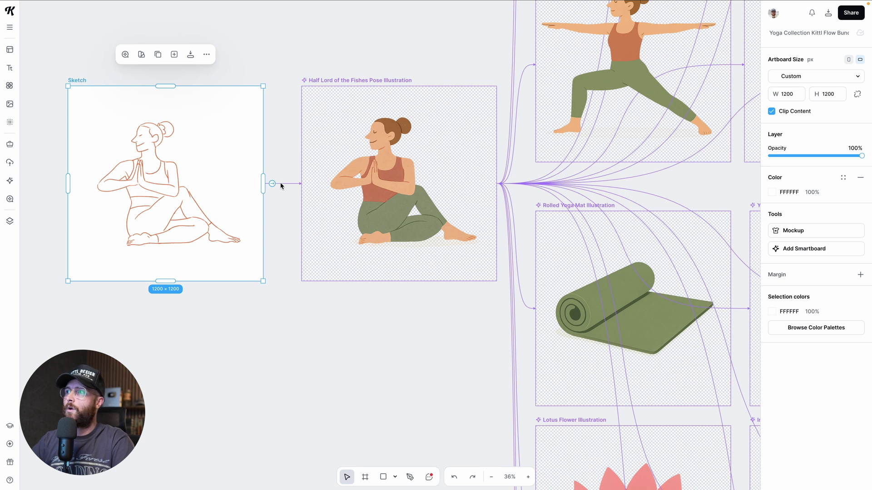
Create a Smartboard linked to the Sketch, prompted to turn it into a black outline
{"action": "left_click", "coordinate": [820, 253]}
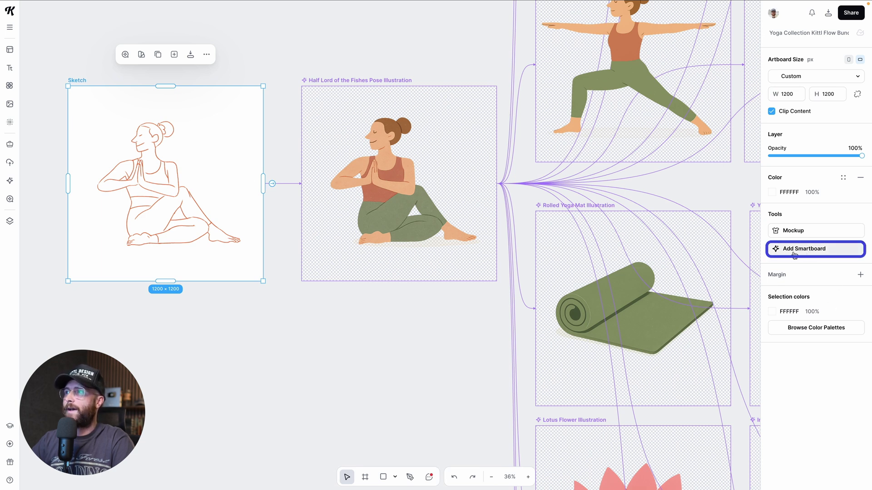
{"action": "left_click", "coordinate": [273, 185]}
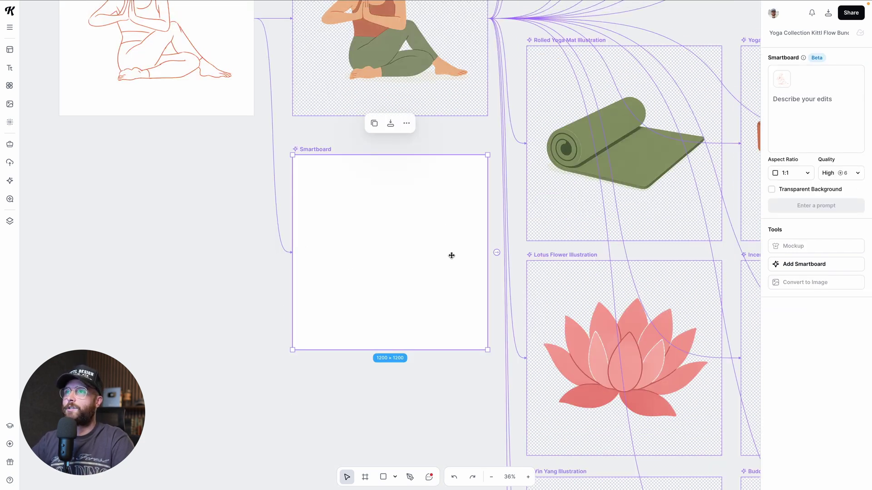
{"action": "scroll", "coordinate": [448, 246], "scroll_direction": "up", "scroll_amount": 4}
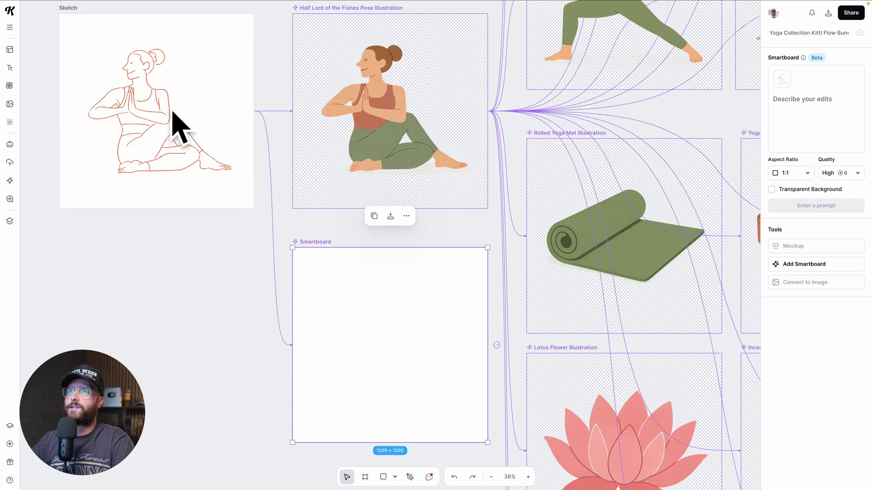
{"action": "scroll", "coordinate": [163, 120], "scroll_direction": "up", "scroll_amount": 1}
{"action": "left_click", "coordinate": [839, 124]}
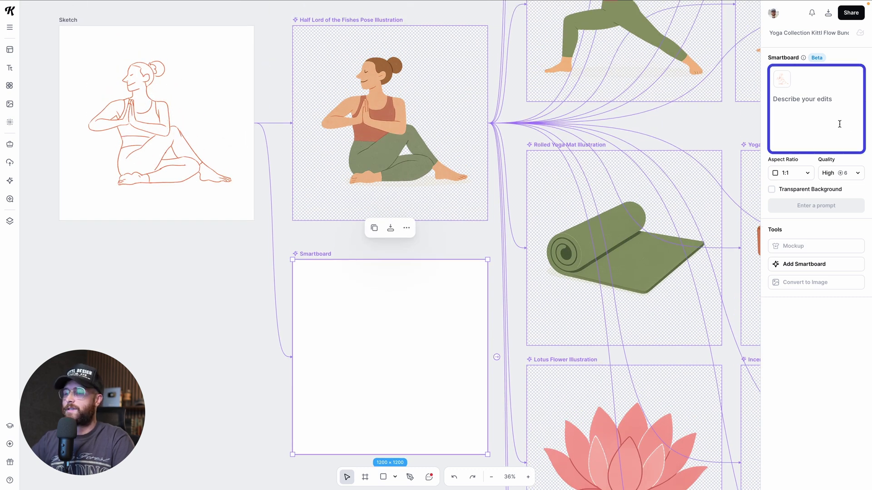
{"action": "type", "text": "tur"}
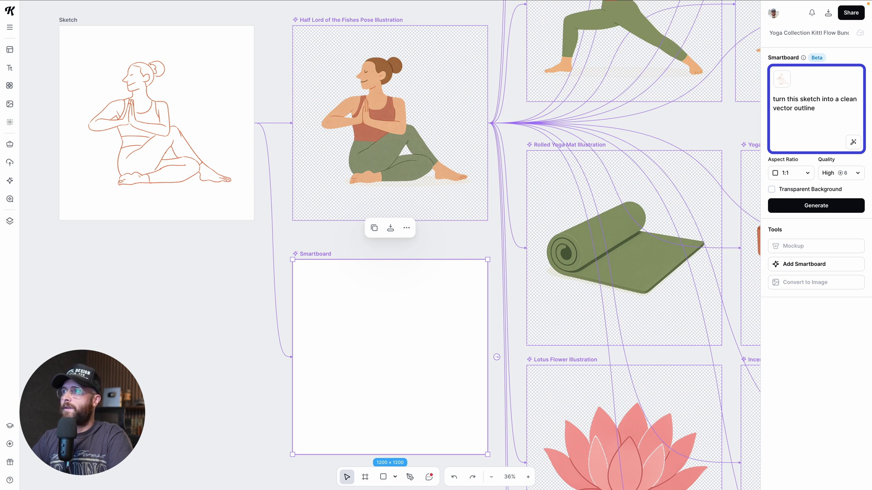
{"action": "type", "text": "in black"}
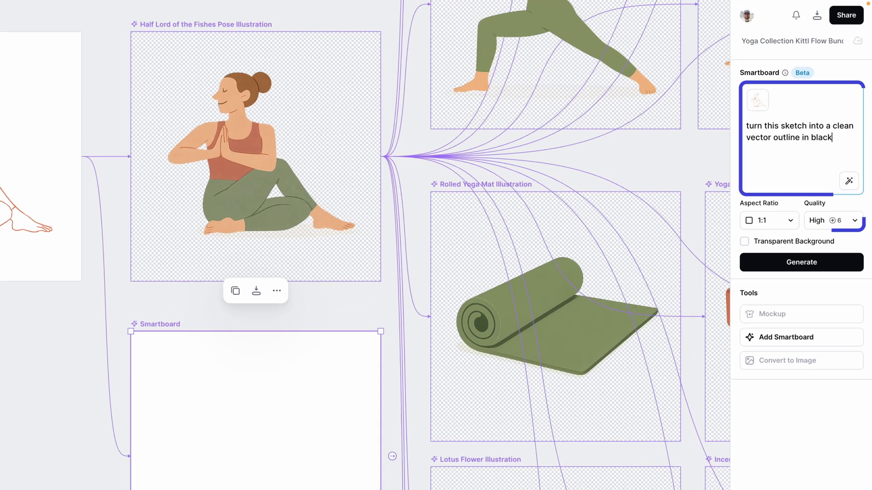
Set the Smartboard's generation quality to Low and keep the square 1:1 aspect ratio
{"action": "left_click", "coordinate": [853, 178]}
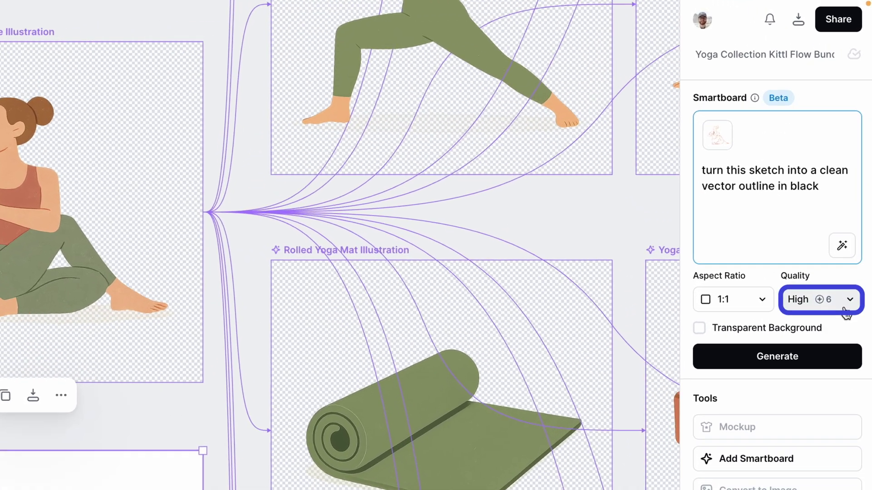
{"action": "left_click", "coordinate": [845, 310]}
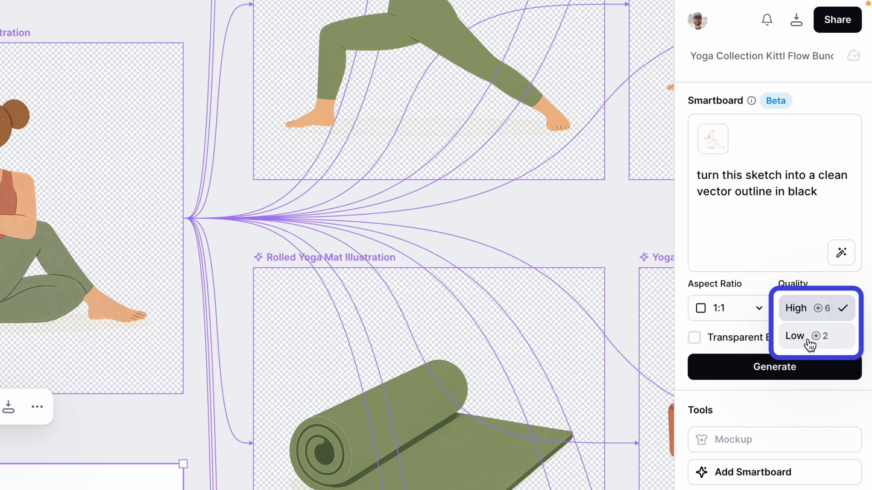
{"action": "left_click", "coordinate": [810, 345]}
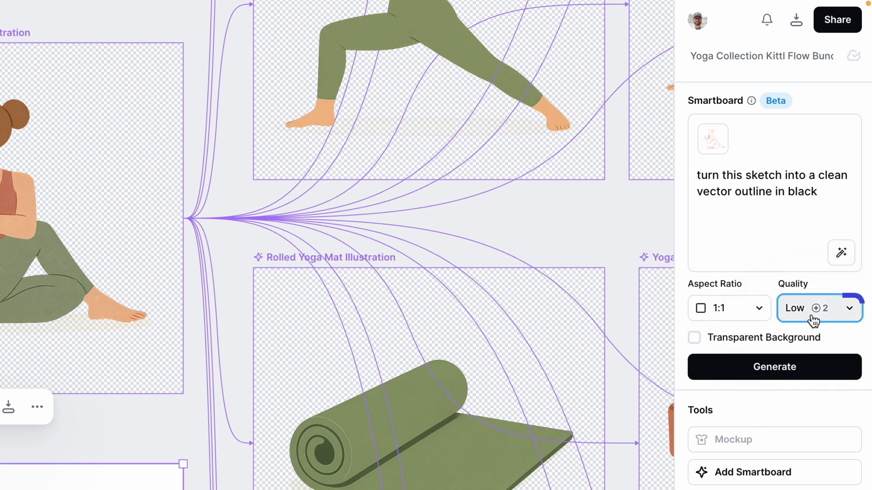
{"action": "left_click", "coordinate": [756, 307]}
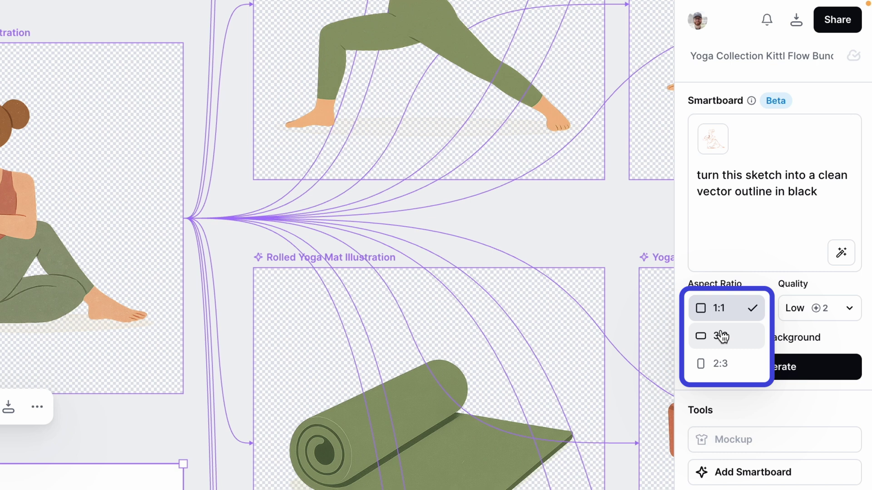
{"action": "left_click", "coordinate": [718, 314]}
{"action": "left_click", "coordinate": [817, 308]}
{"action": "left_click", "coordinate": [730, 270]}
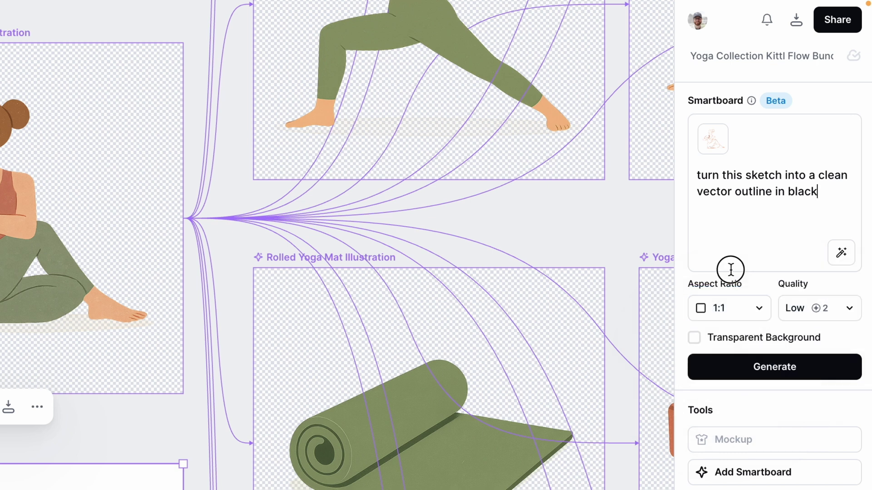
{"action": "left_click", "coordinate": [790, 311]}
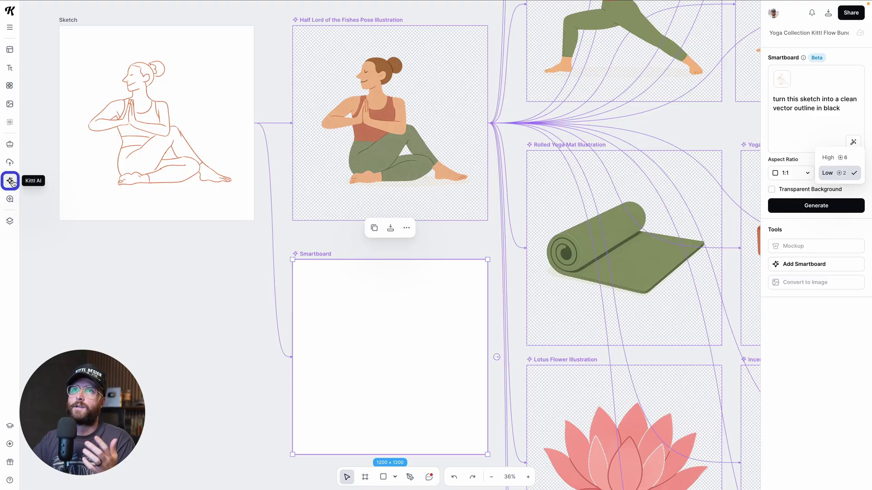
Briefly open the Kittl AI image generator and close it, then enable Transparent Background for the Smartboard
{"action": "left_click", "coordinate": [10, 181]}
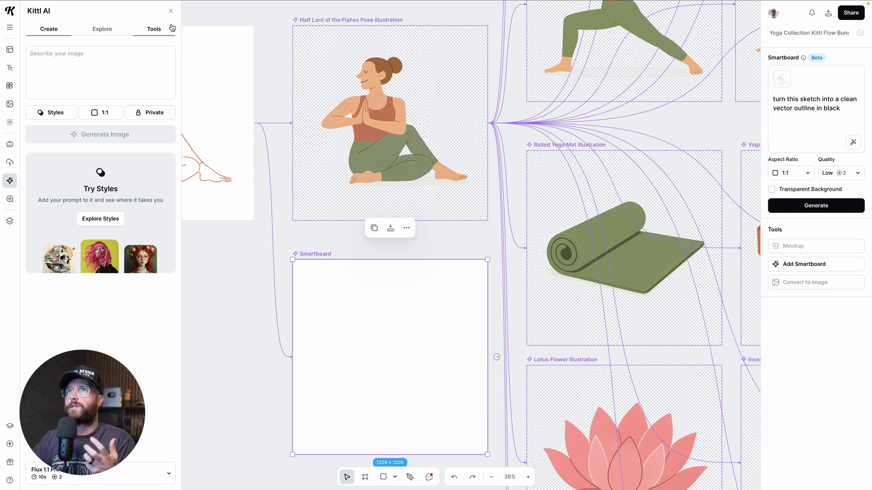
{"action": "left_click", "coordinate": [170, 11]}
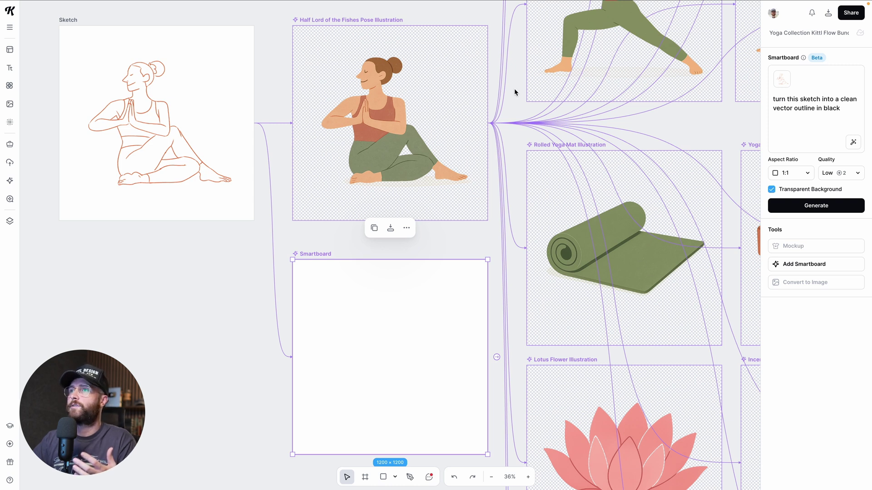
Generate the black line-art outline and review the Half Lord of the Fishes illustration's prompt
{"action": "left_click", "coordinate": [805, 209]}
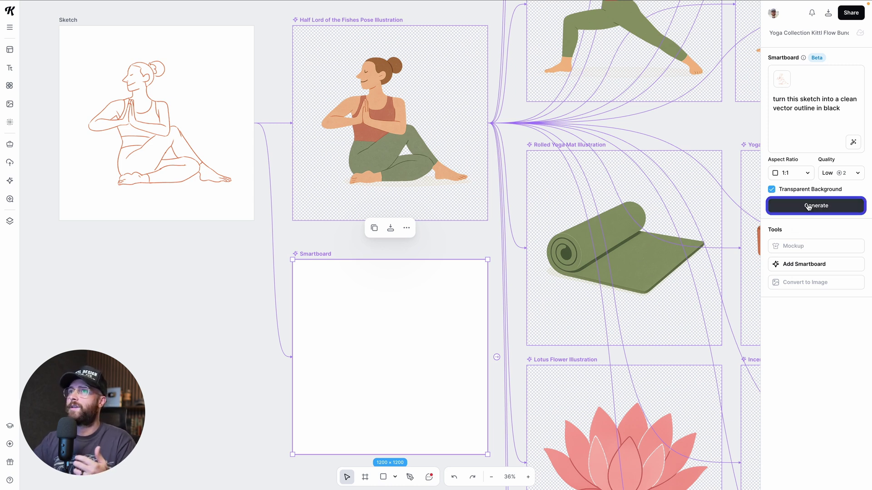
{"action": "scroll", "coordinate": [329, 259], "scroll_direction": "up", "scroll_amount": 3}
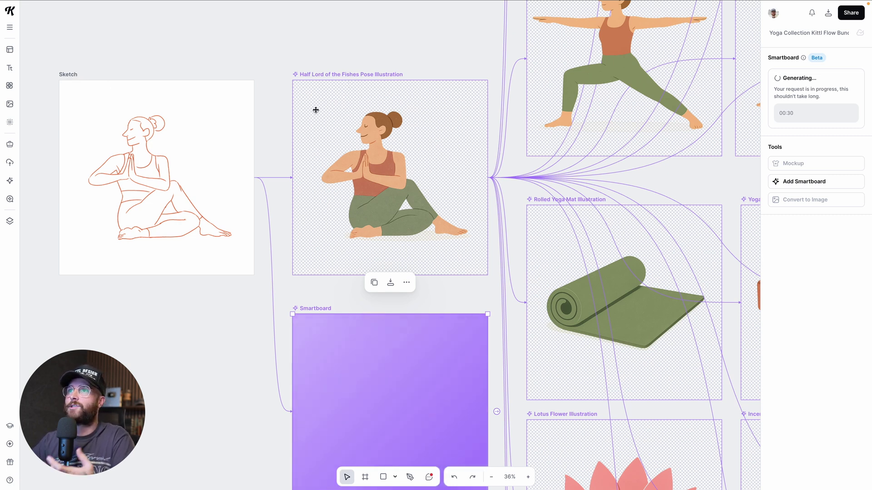
{"action": "left_click", "coordinate": [333, 81]}
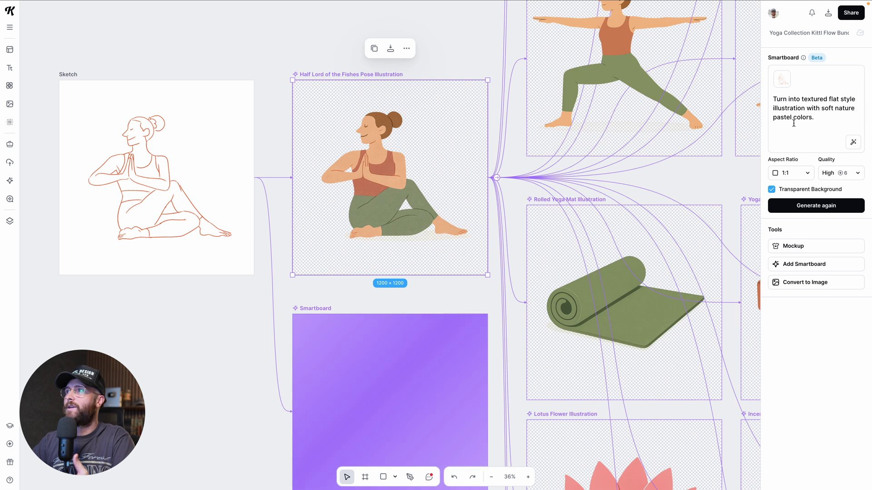
{"action": "left_click_drag", "start_coordinate": [818, 115], "coordinate": [761, 97]}
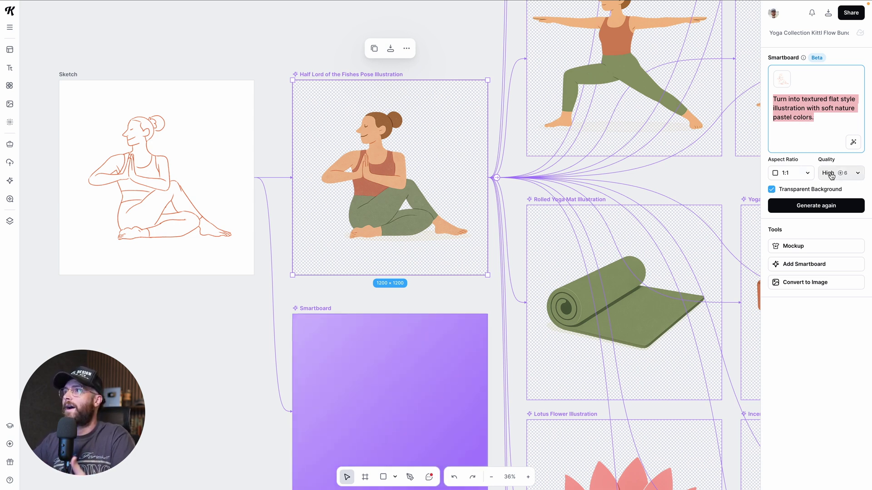
{"action": "left_click", "coordinate": [463, 58]}
Zoom out to the other artboards and select the Warrior 2 illustration to read its prompt
{"action": "scroll", "coordinate": [498, 185], "scroll_direction": "down", "scroll_amount": 5}
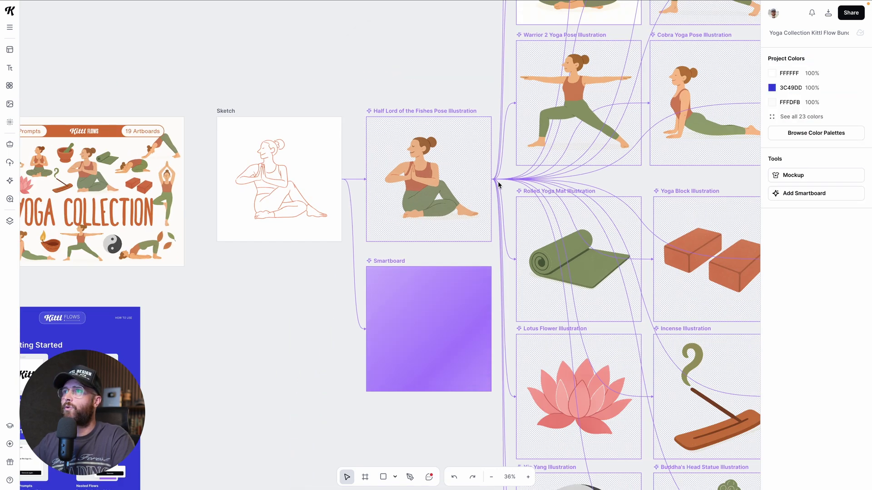
{"action": "scroll", "coordinate": [498, 185], "scroll_direction": "right", "scroll_amount": 5}
{"action": "scroll", "coordinate": [498, 185], "scroll_direction": "up", "scroll_amount": 2}
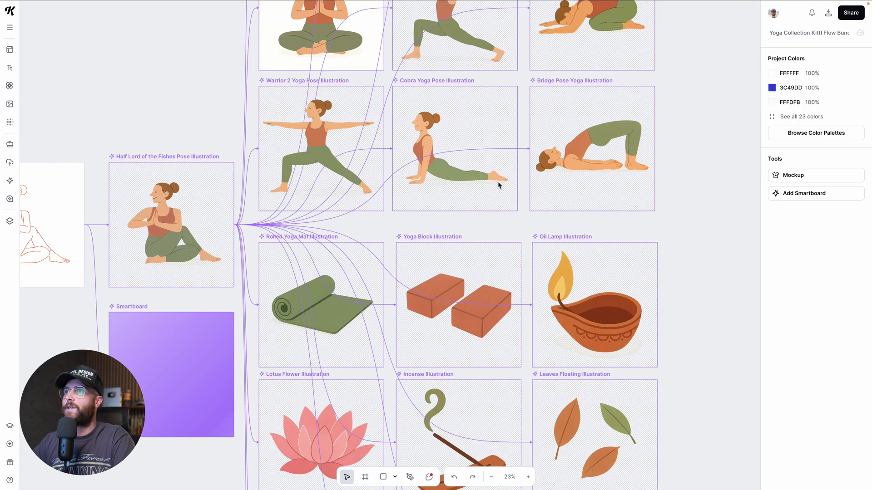
{"action": "scroll", "coordinate": [498, 184], "scroll_direction": "up", "scroll_amount": 2}
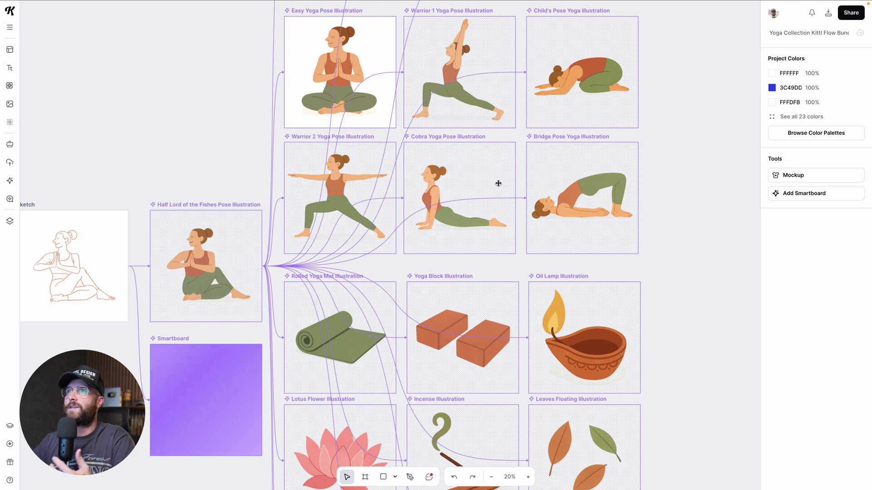
{"action": "scroll", "coordinate": [474, 210], "scroll_direction": "up", "scroll_amount": 1}
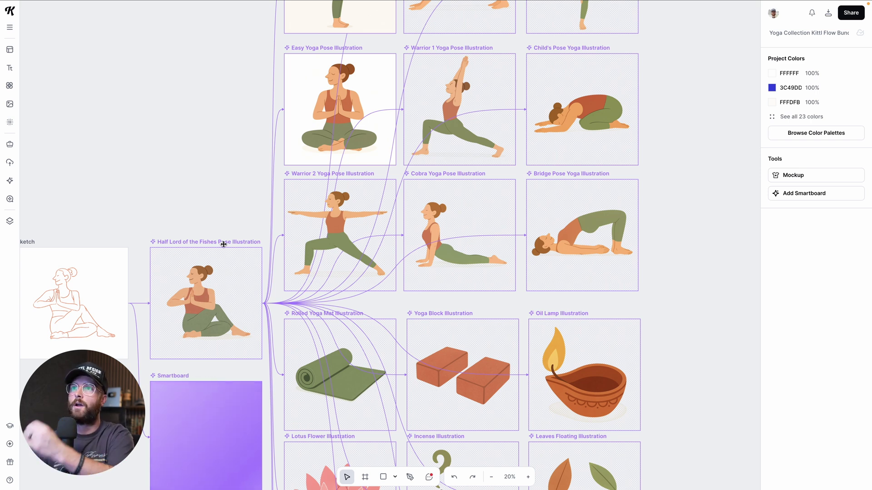
{"action": "left_click", "coordinate": [311, 179]}
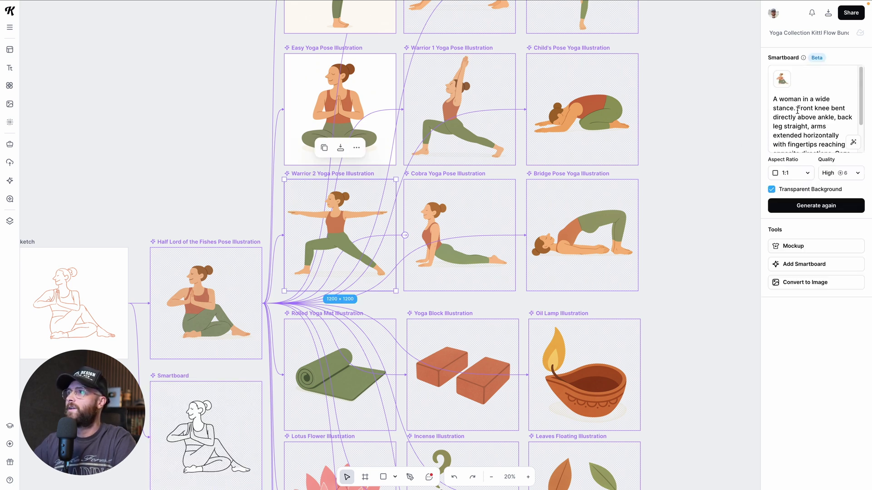
{"action": "scroll", "coordinate": [801, 119], "scroll_direction": "down", "scroll_amount": 3}
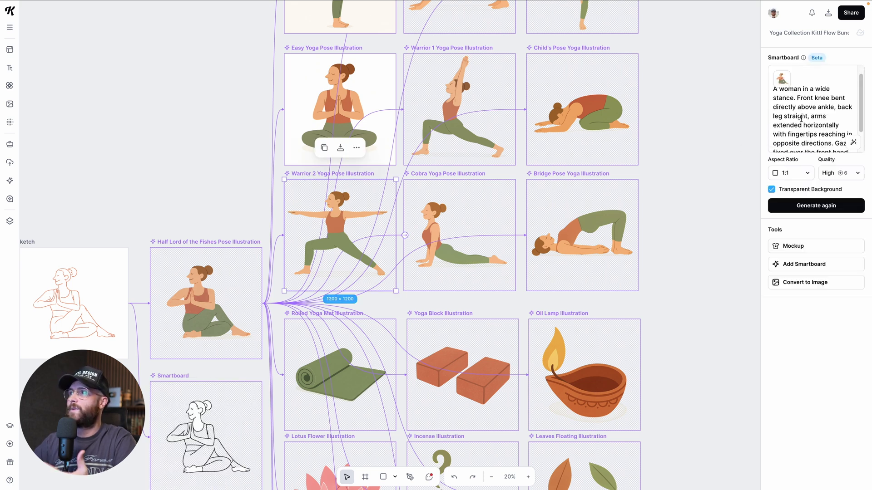
{"action": "scroll", "coordinate": [801, 119], "scroll_direction": "down", "scroll_amount": 1}
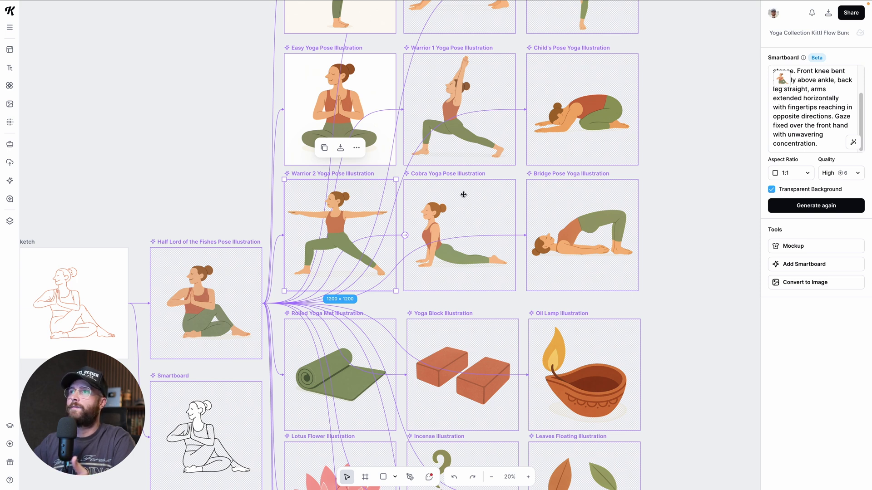
{"action": "left_click", "coordinate": [470, 181]}
{"action": "left_click", "coordinate": [549, 172]}
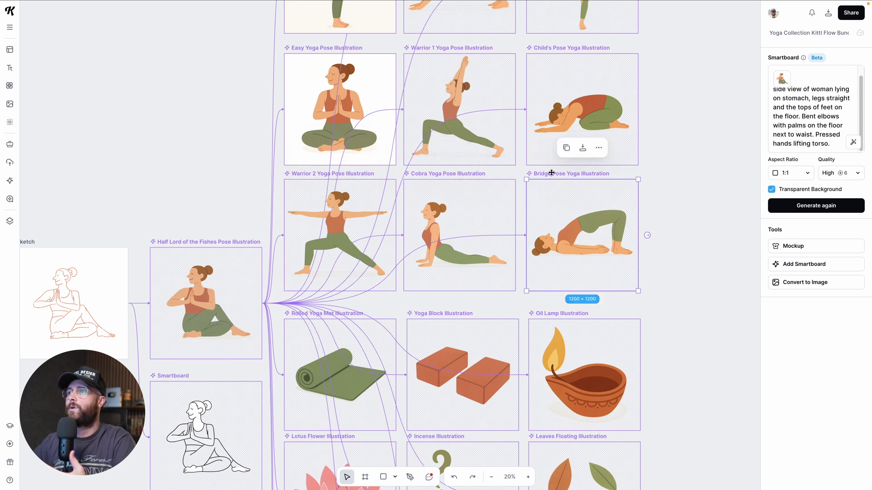
{"action": "left_click", "coordinate": [657, 225]}
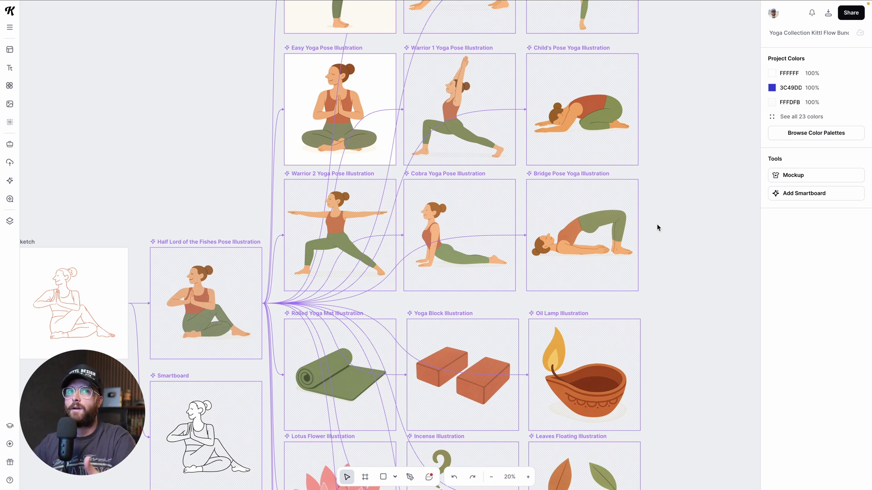
{"action": "scroll", "coordinate": [354, 304], "scroll_direction": "up", "scroll_amount": 2}
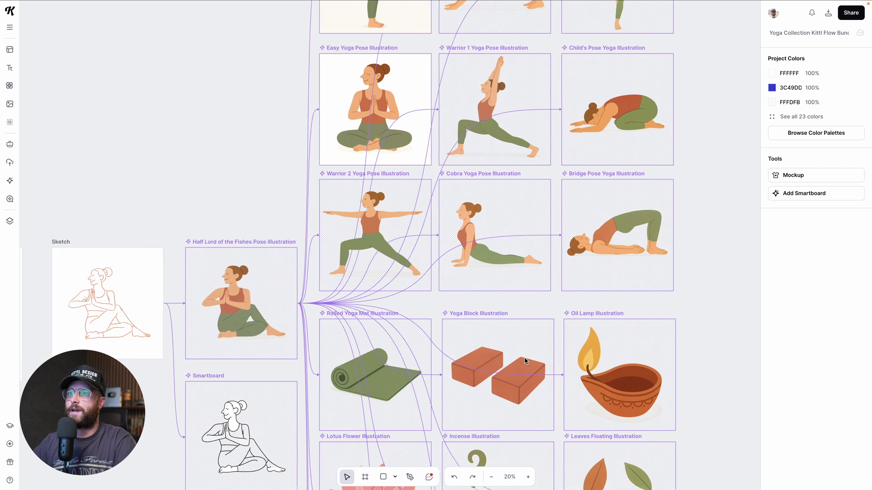
{"action": "scroll", "coordinate": [354, 304], "scroll_direction": "down", "scroll_amount": 3}
{"action": "scroll", "coordinate": [354, 305], "scroll_direction": "right", "scroll_amount": 3}
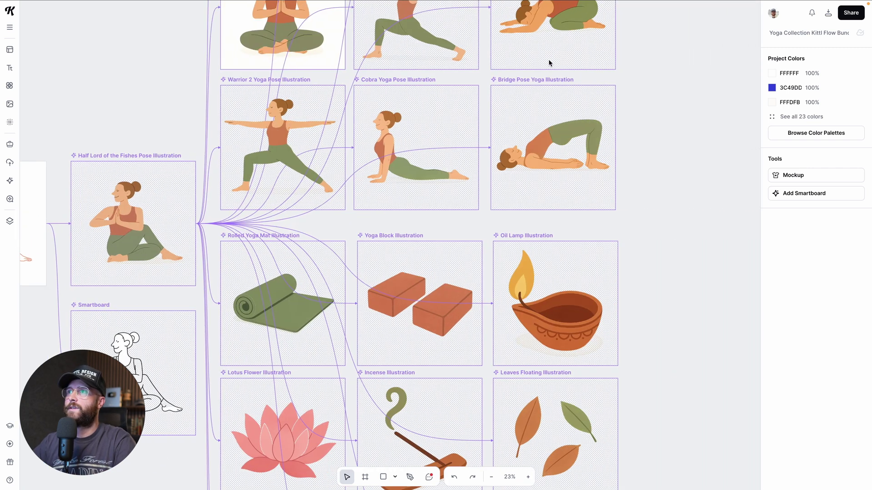
Convert the Bridge Pose smartboard into a standalone image beside it and bring up Vectorize options
{"action": "left_click", "coordinate": [544, 81]}
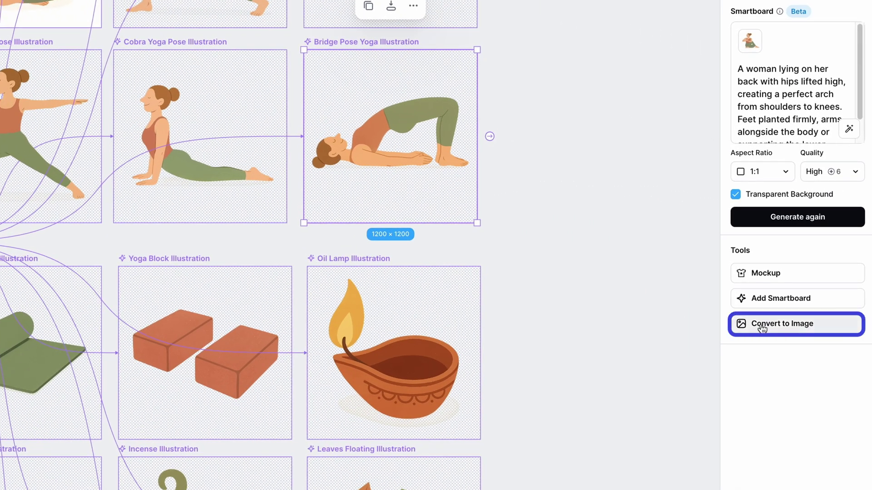
{"action": "left_click", "coordinate": [771, 332]}
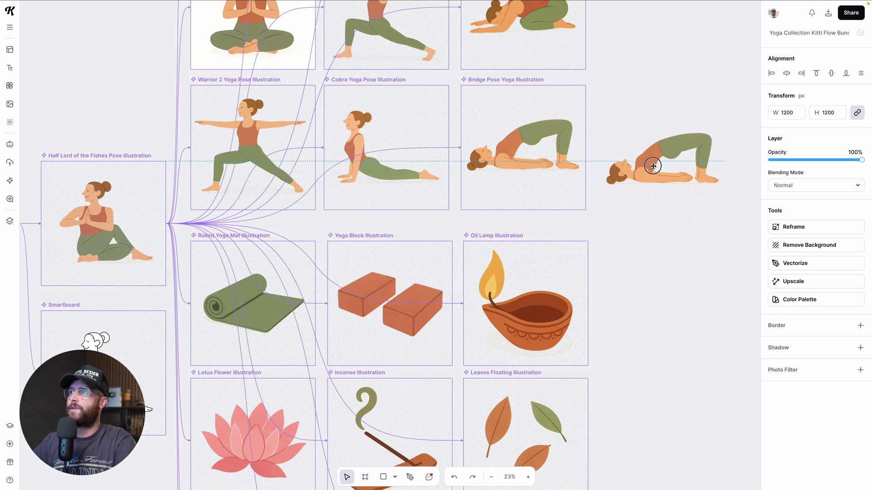
{"action": "left_click", "coordinate": [675, 181]}
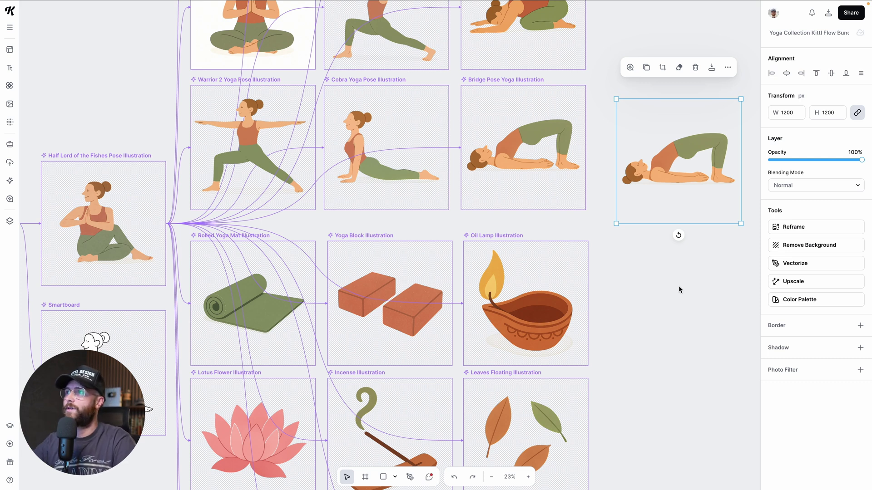
{"action": "left_click", "coordinate": [794, 264]}
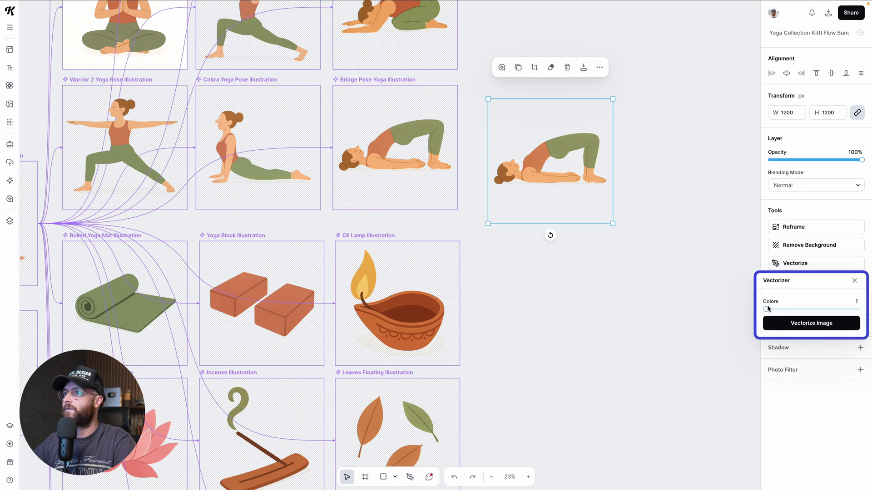
Vectorize the Bridge Pose image with 8 colours and recolour the olive 7E7A4C pants to teal 207A73
{"action": "left_click_drag", "start_coordinate": [767, 308], "coordinate": [808, 309]}
{"action": "left_click", "coordinate": [808, 323]}
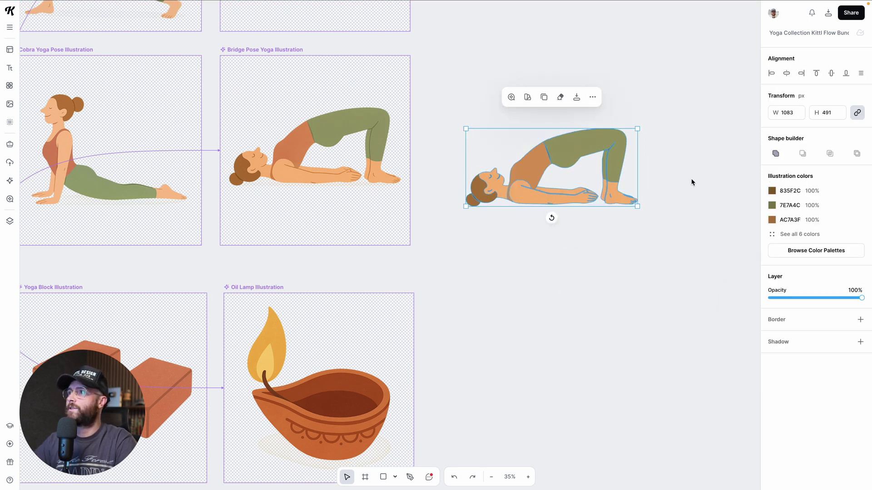
{"action": "left_click", "coordinate": [772, 206]}
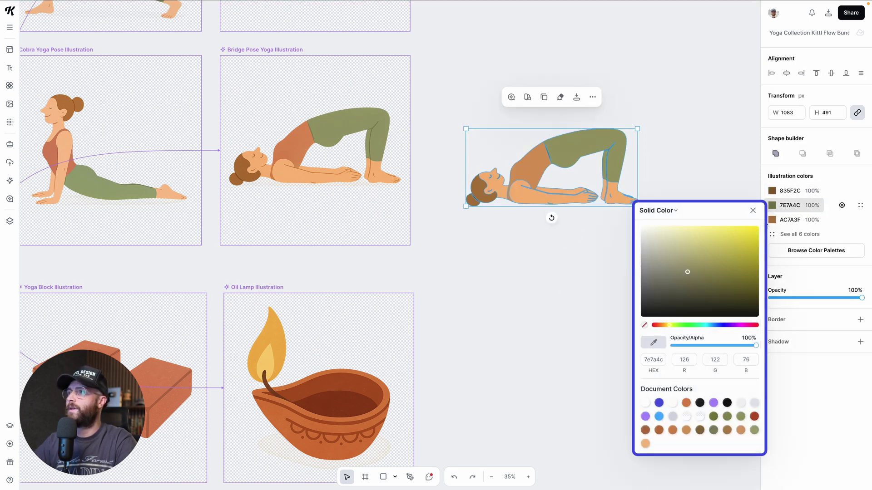
{"action": "left_click_drag", "start_coordinate": [688, 308], "coordinate": [730, 275]}
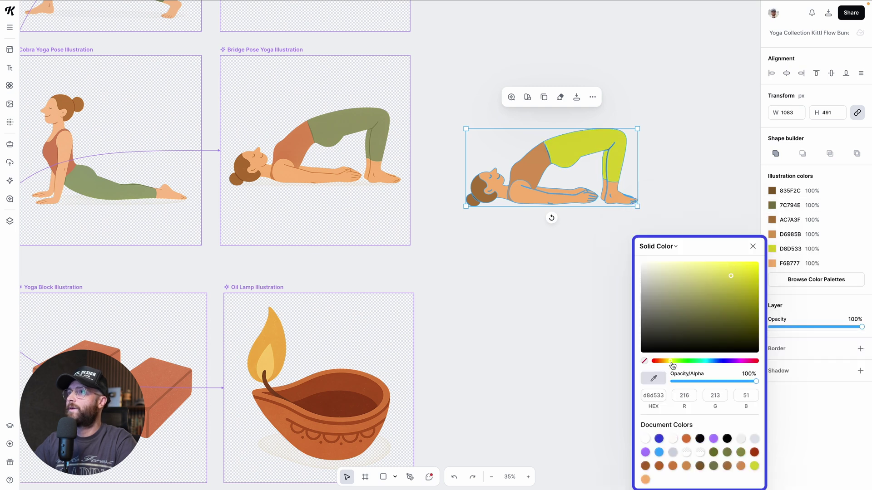
{"action": "left_click_drag", "start_coordinate": [672, 366], "coordinate": [704, 363]}
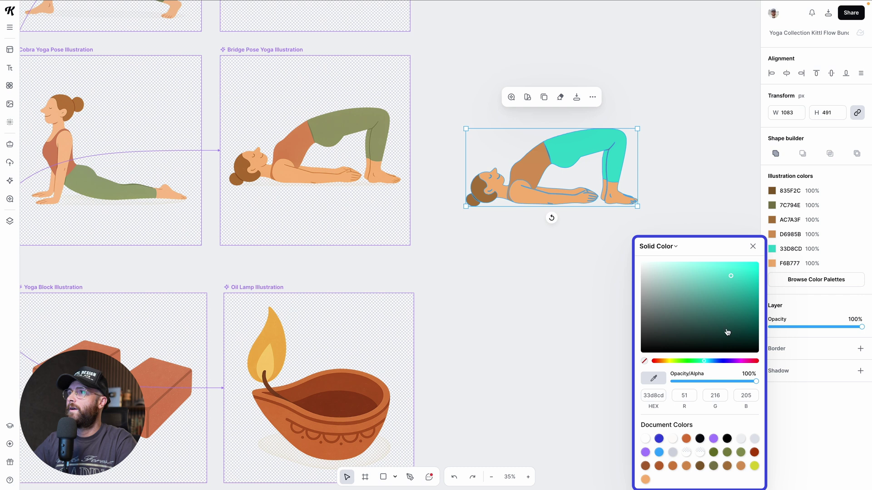
{"action": "mouse_move", "coordinate": [730, 276]}
{"action": "left_mouse_down"}
{"action": "mouse_move", "coordinate": [731, 306]}
{"action": "mouse_move", "coordinate": [720, 311]}
{"action": "left_mouse_up"}
{"action": "left_click", "coordinate": [545, 218]}
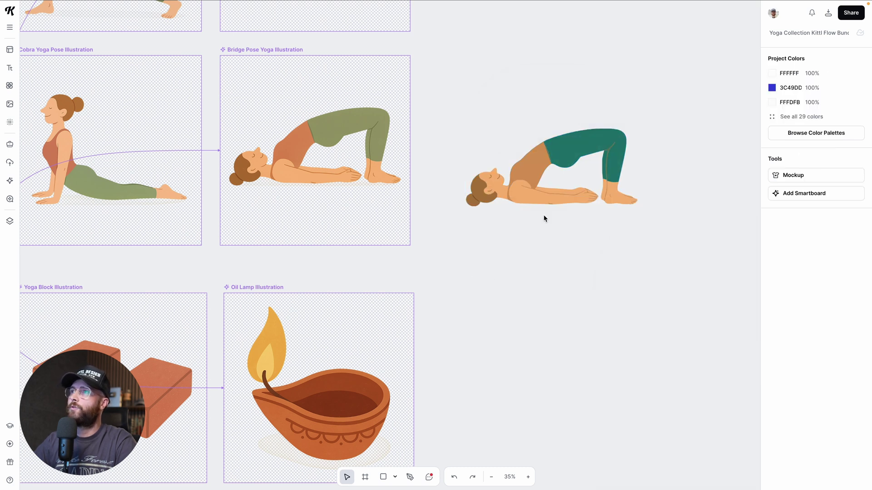
{"action": "left_click", "coordinate": [571, 174]}
Scroll down past the yoga illustrations and select the Mortar and Pestle Illustration board
{"action": "scroll", "coordinate": [557, 188], "scroll_direction": "down", "scroll_amount": 2}
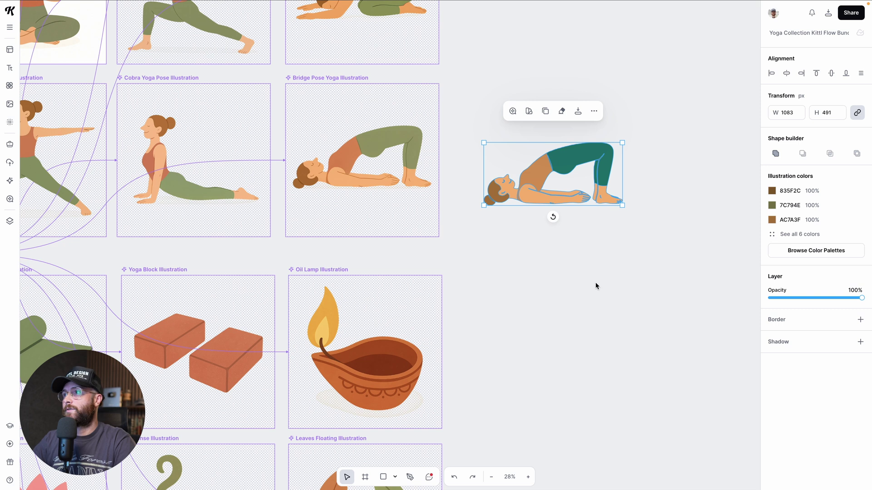
{"action": "scroll", "coordinate": [537, 352], "scroll_direction": "down", "scroll_amount": 2}
{"action": "scroll", "coordinate": [537, 353], "scroll_direction": "left", "scroll_amount": 3}
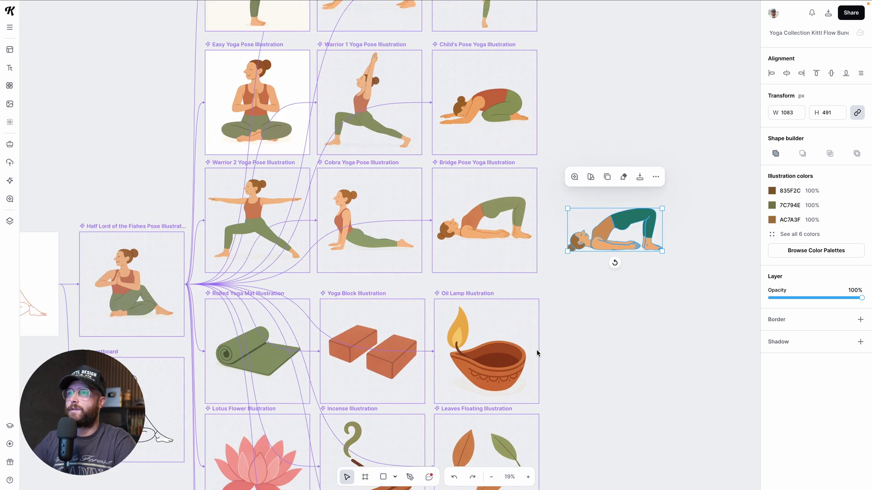
{"action": "scroll", "coordinate": [536, 353], "scroll_direction": "down", "scroll_amount": 3}
{"action": "scroll", "coordinate": [536, 353], "scroll_direction": "down", "scroll_amount": 10}
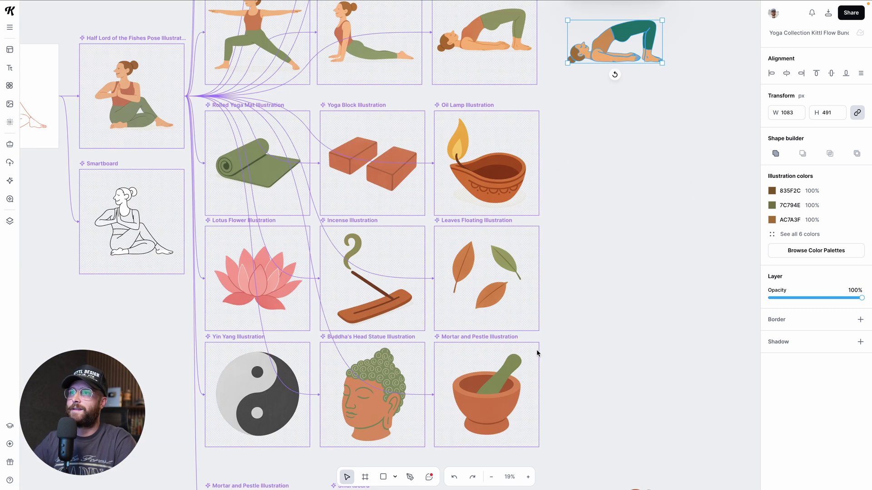
{"action": "scroll", "coordinate": [536, 353], "scroll_direction": "up", "scroll_amount": 5}
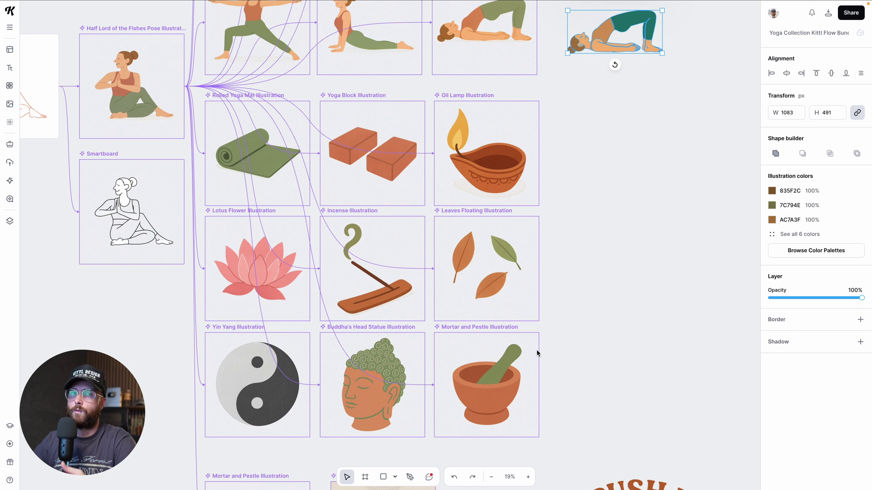
{"action": "scroll", "coordinate": [536, 353], "scroll_direction": "down", "scroll_amount": 3}
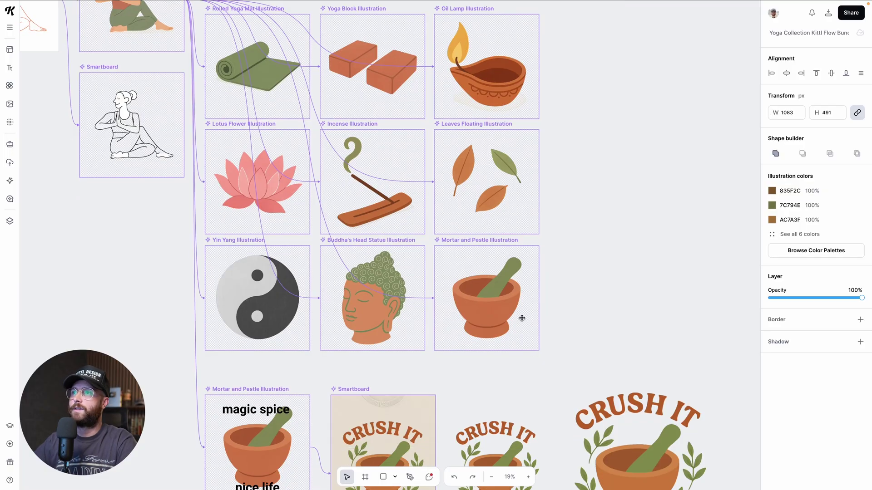
{"action": "scroll", "coordinate": [486, 253], "scroll_direction": "down", "scroll_amount": 1}
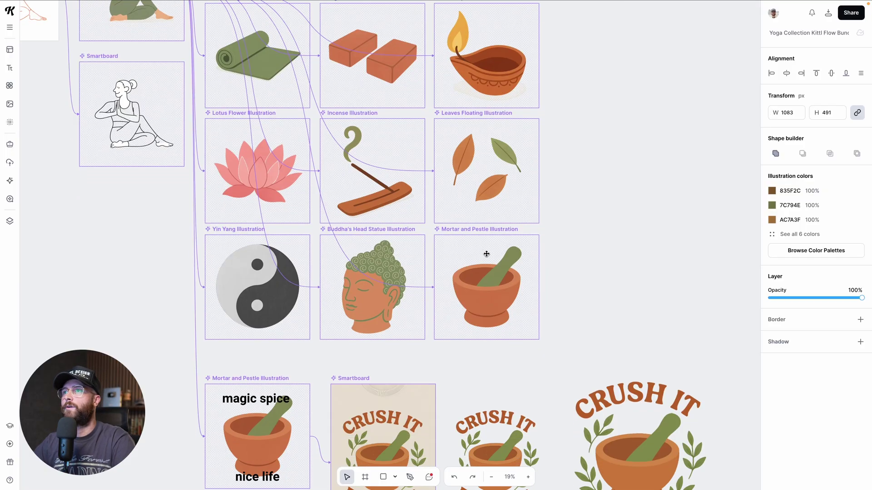
{"action": "scroll", "coordinate": [486, 254], "scroll_direction": "down", "scroll_amount": 1}
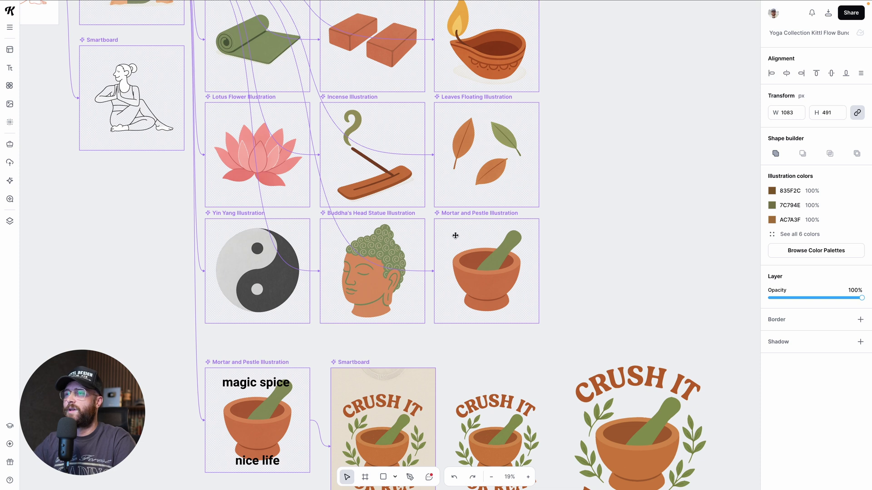
{"action": "scroll", "coordinate": [520, 248], "scroll_direction": "down", "scroll_amount": 3}
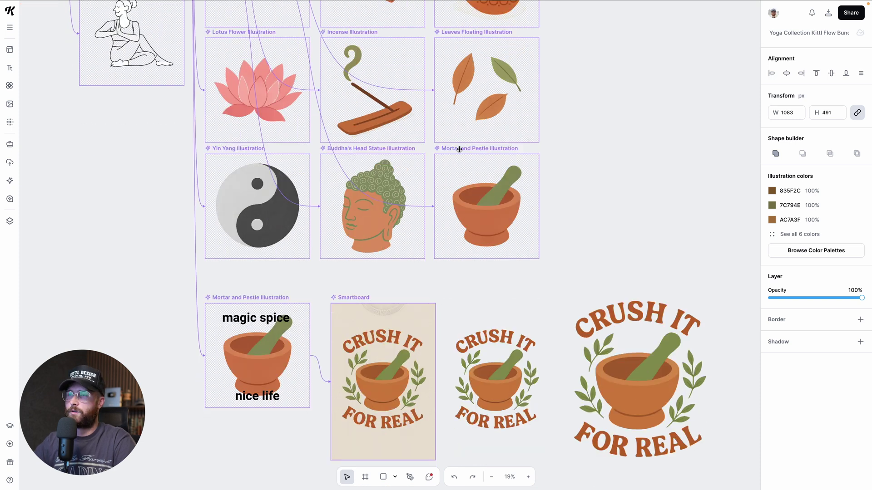
{"action": "left_click", "coordinate": [459, 149]}
{"action": "left_click", "coordinate": [459, 149], "text": "alt"}
{"action": "left_click_drag", "start_coordinate": [459, 149], "coordinate": [601, 127]}
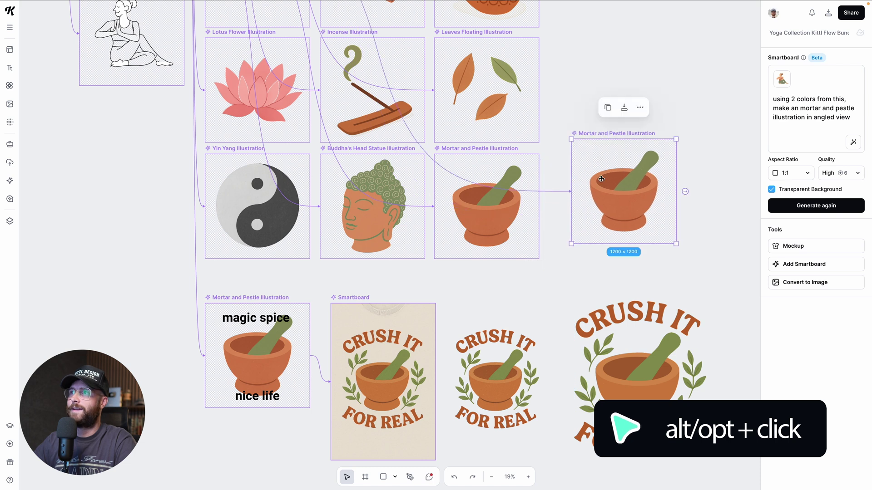
{"action": "key", "text": "Delete"}
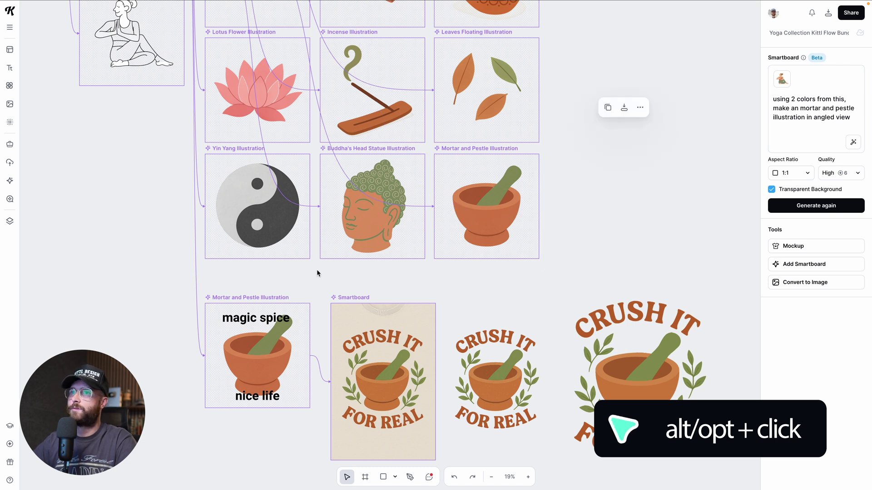
{"action": "left_click", "coordinate": [218, 308]}
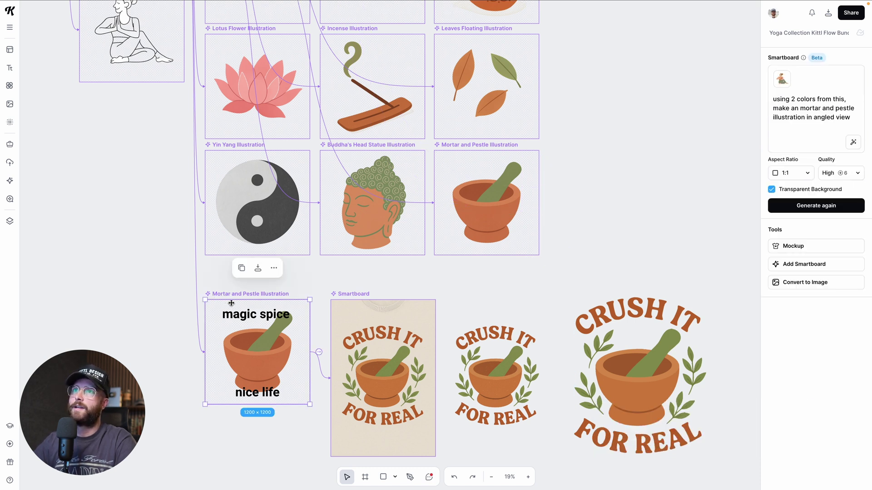
{"action": "scroll", "coordinate": [223, 24], "scroll_direction": "down", "scroll_amount": 1}
{"action": "scroll", "coordinate": [245, 345], "scroll_direction": "up", "scroll_amount": 2}
{"action": "left_click", "coordinate": [227, 320]}
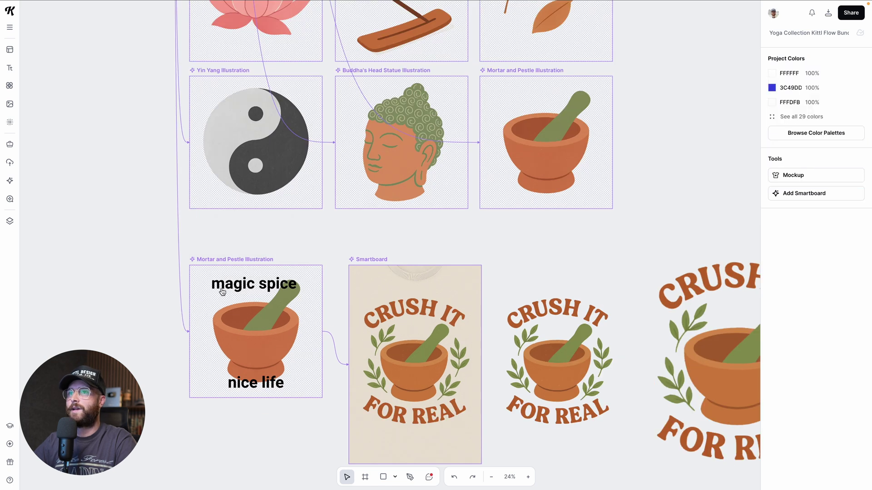
{"action": "left_click", "coordinate": [227, 318]}
{"action": "scroll", "coordinate": [244, 363], "scroll_direction": "down", "scroll_amount": 1}
{"action": "left_click", "coordinate": [247, 361]}
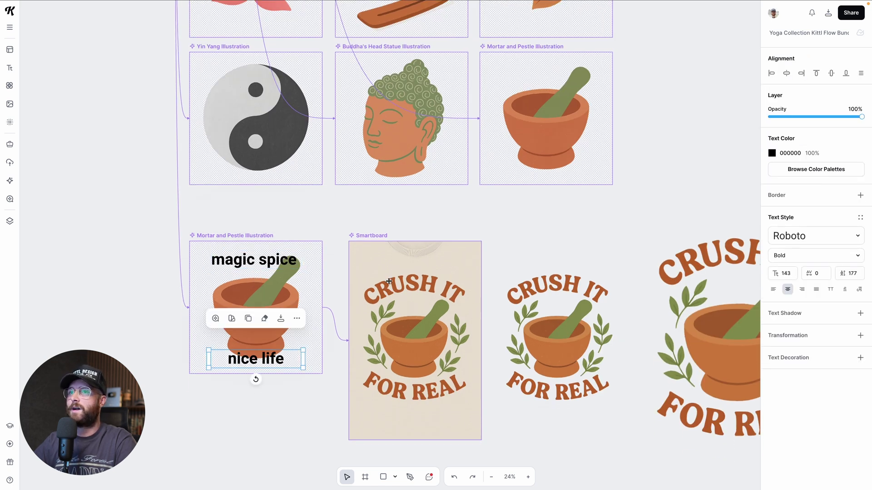
{"action": "left_click", "coordinate": [124, 353]}
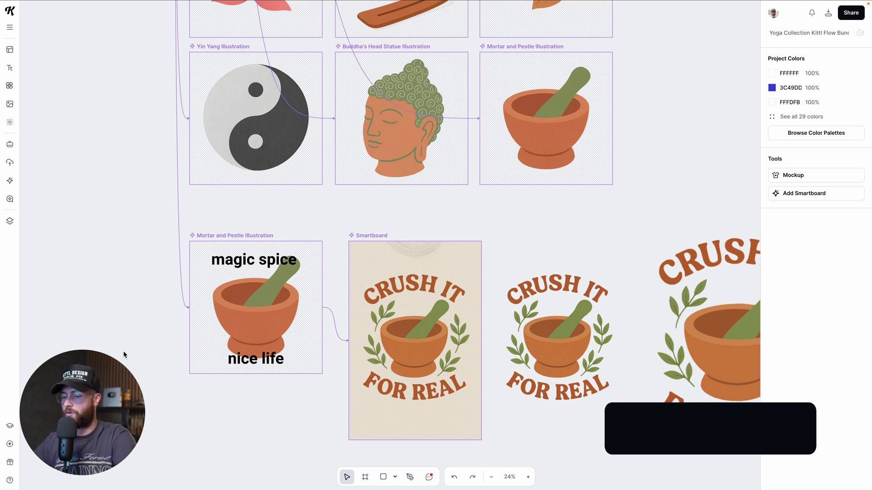
{"action": "left_click", "coordinate": [123, 353]}
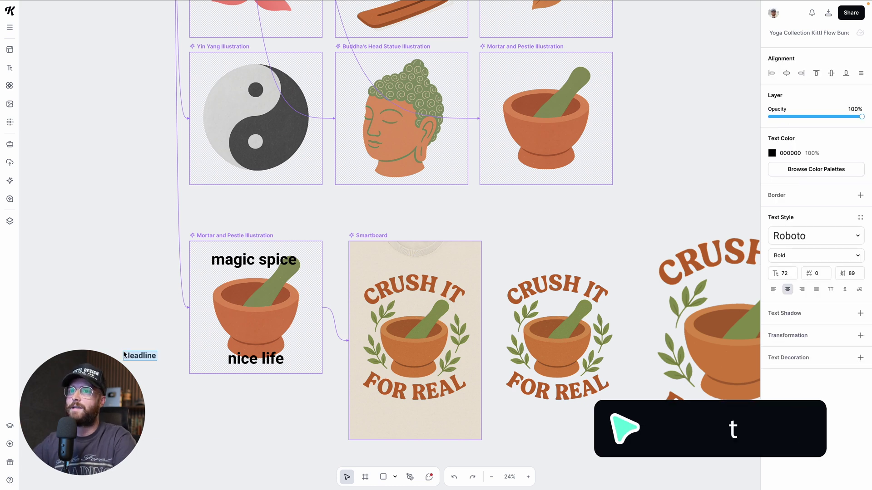
{"action": "left_click", "coordinate": [173, 405]}
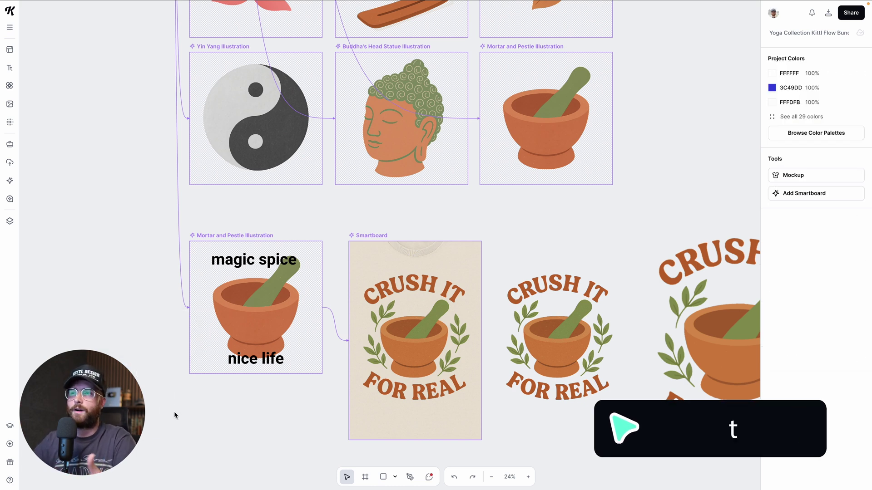
{"action": "scroll", "coordinate": [212, 414], "scroll_direction": "down", "scroll_amount": 1}
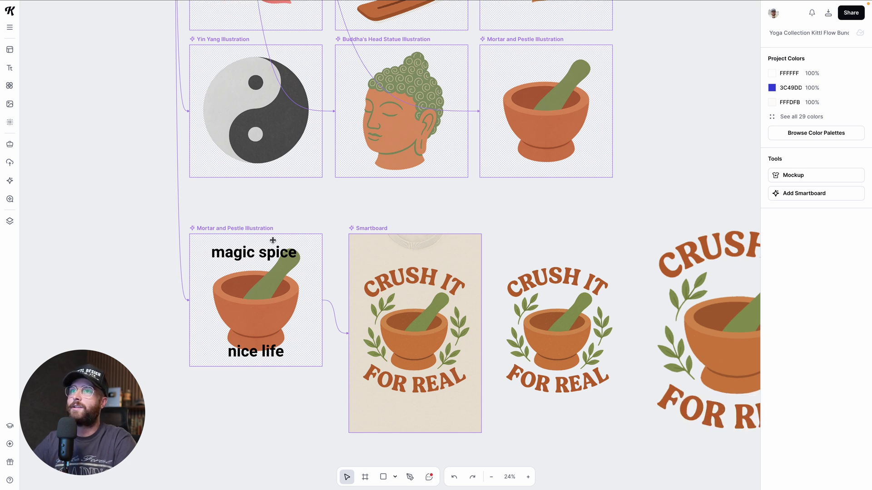
{"action": "left_click", "coordinate": [253, 230]}
{"action": "left_click", "coordinate": [331, 300]}
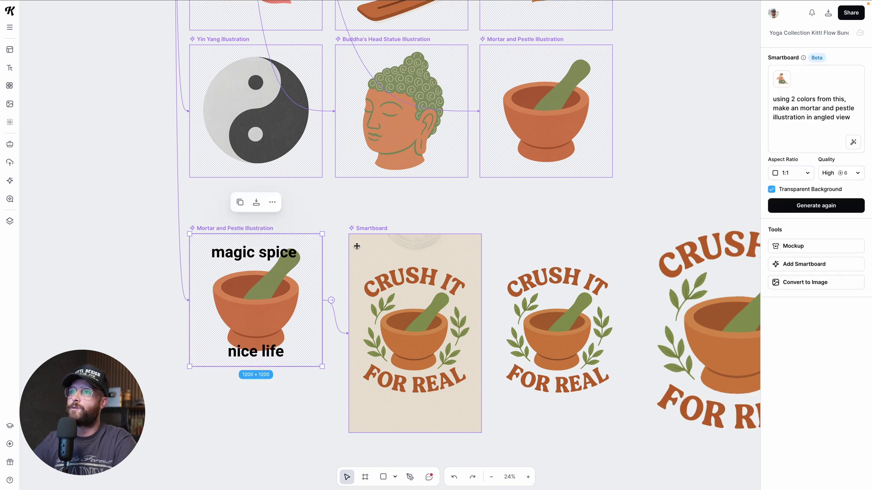
{"action": "left_click", "coordinate": [363, 228]}
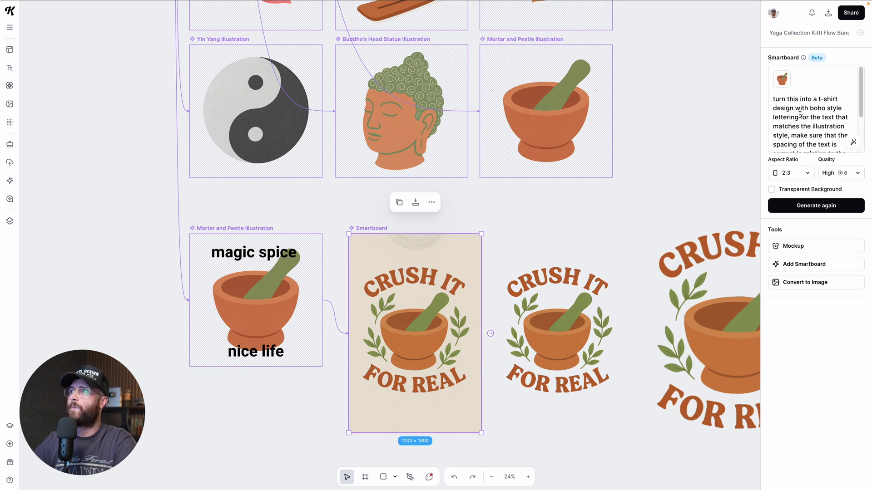
{"action": "scroll", "coordinate": [790, 130], "scroll_direction": "down", "scroll_amount": 1}
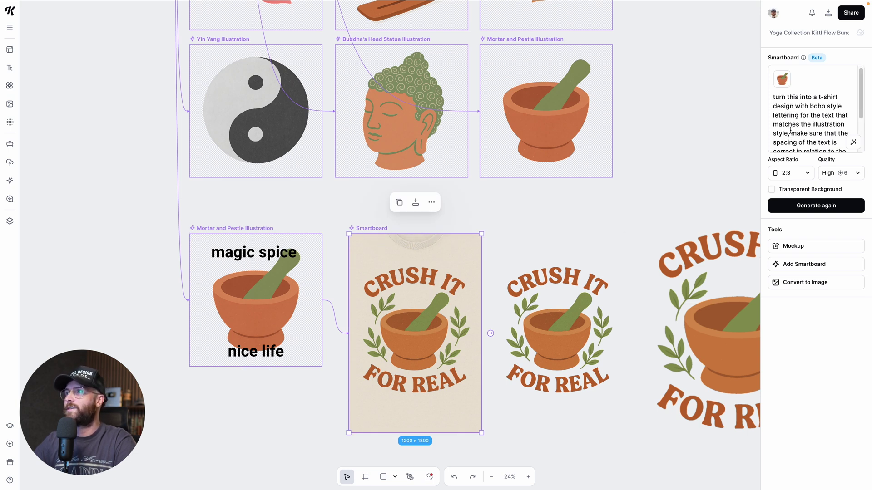
{"action": "scroll", "coordinate": [791, 131], "scroll_direction": "down", "scroll_amount": 5}
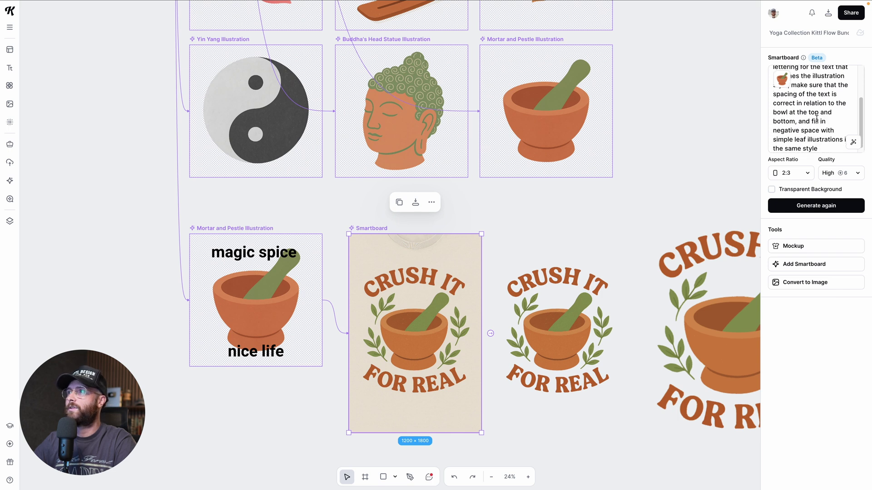
{"action": "key", "text": "Escape"}
{"action": "scroll", "coordinate": [465, 280], "scroll_direction": "down", "scroll_amount": 1}
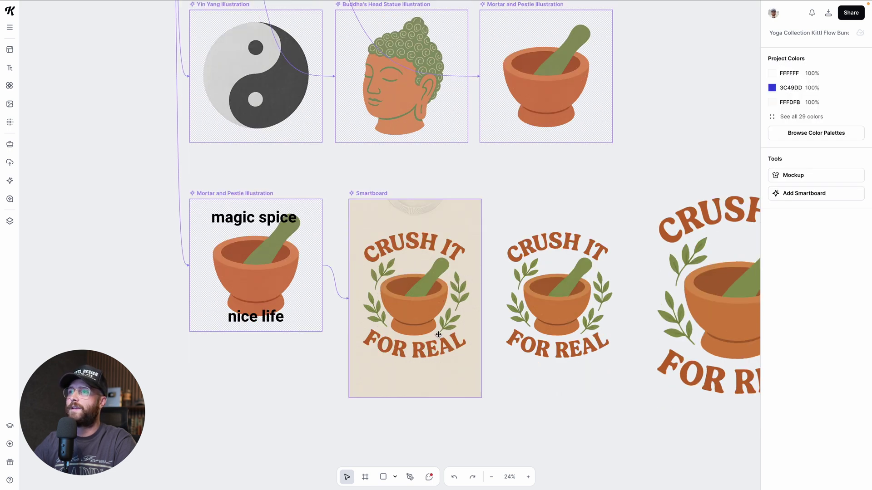
{"action": "scroll", "coordinate": [392, 243], "scroll_direction": "up", "scroll_amount": 4}
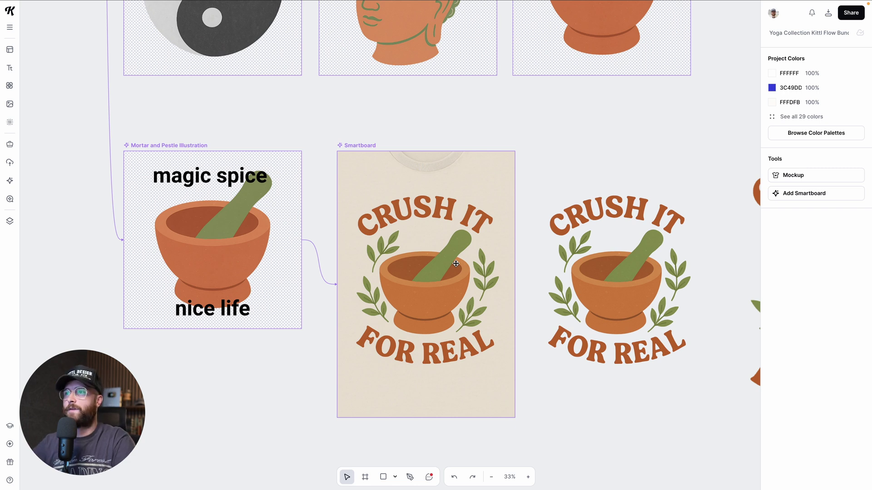
{"action": "scroll", "coordinate": [484, 246], "scroll_direction": "down", "scroll_amount": 3}
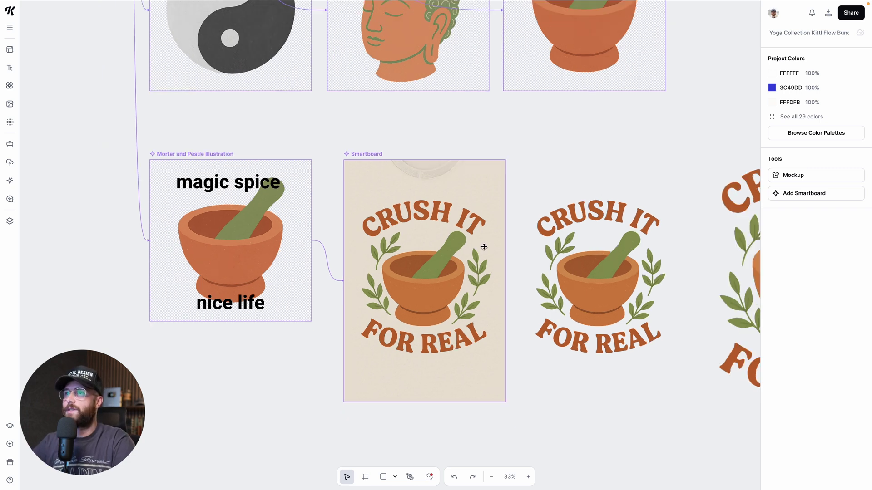
Convert the CRUSH IT Smartboard into an image and remove its beige background
{"action": "left_click", "coordinate": [543, 231]}
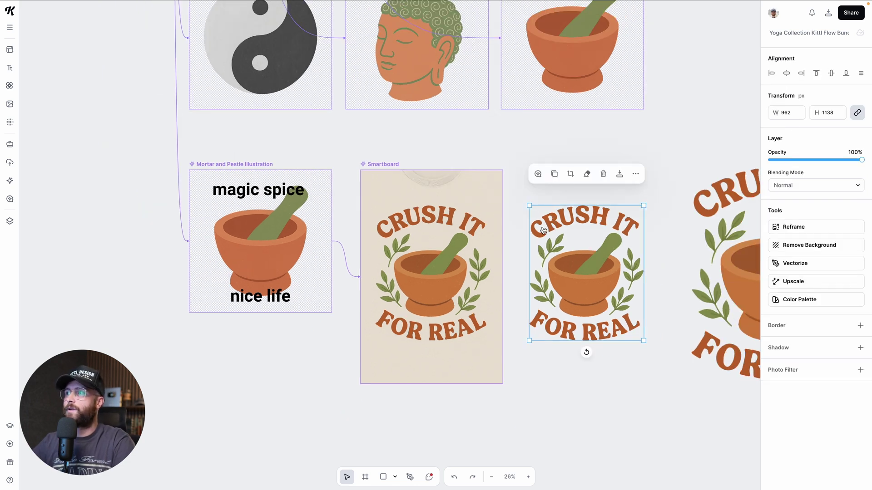
{"action": "left_click", "coordinate": [381, 165]}
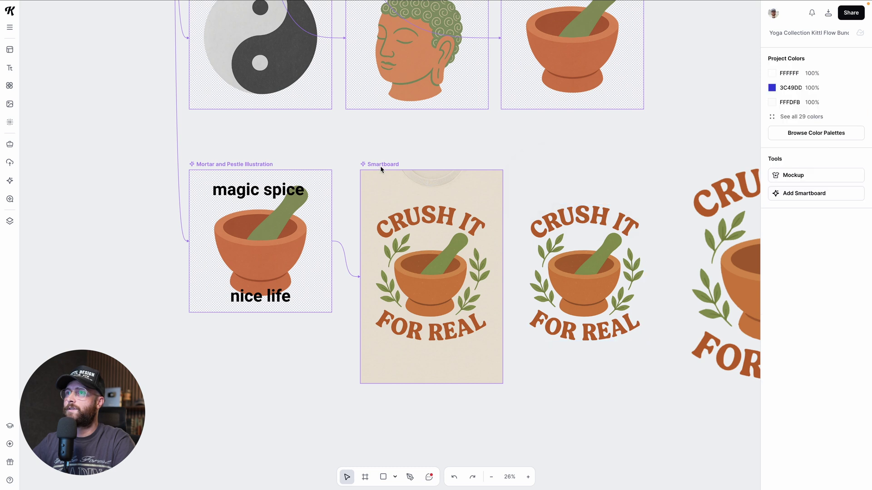
{"action": "left_click", "coordinate": [784, 282]}
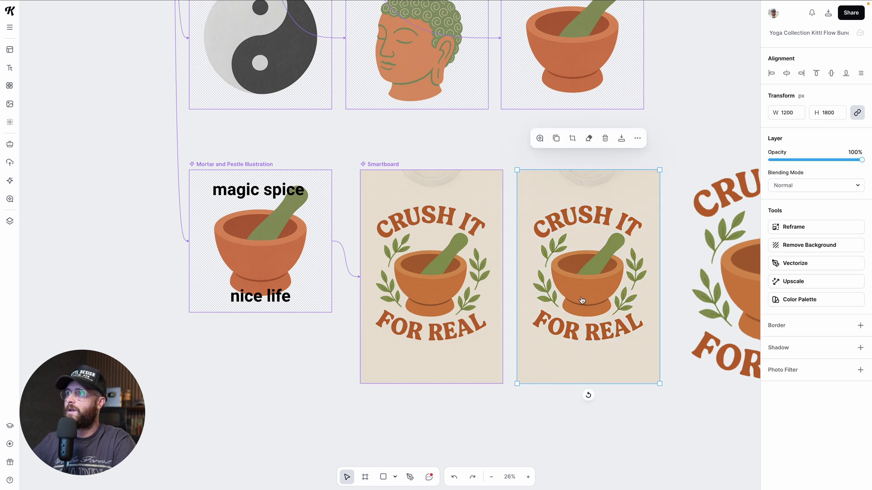
{"action": "left_click", "coordinate": [799, 245]}
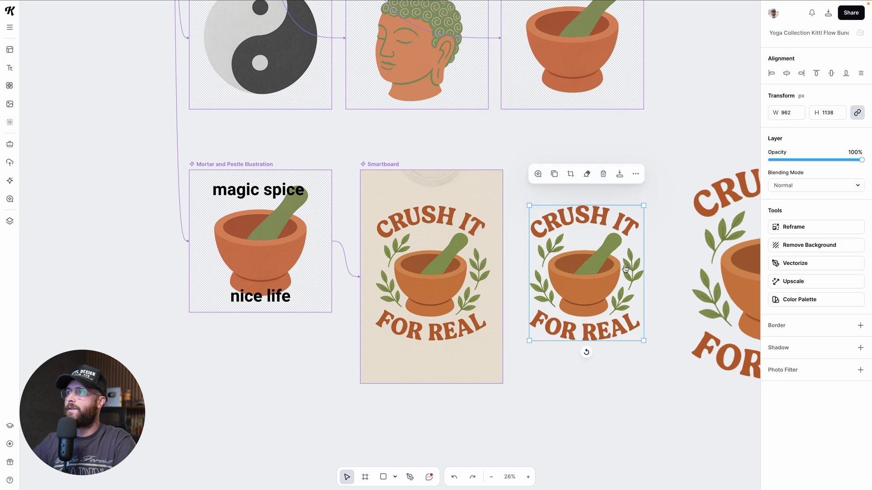
{"action": "scroll", "coordinate": [625, 268], "scroll_direction": "down", "scroll_amount": 1}
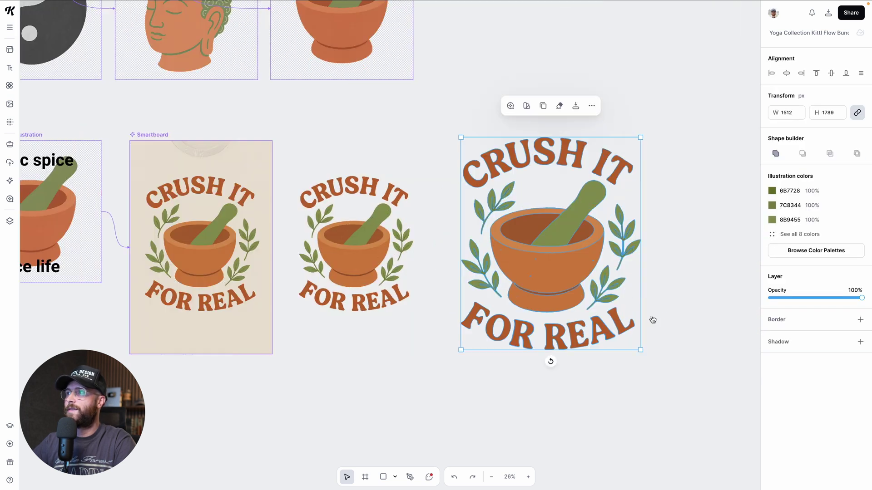
Shift the CRUSH IT artwork's BE692E lettering colour toward blue
{"action": "left_click", "coordinate": [780, 239]}
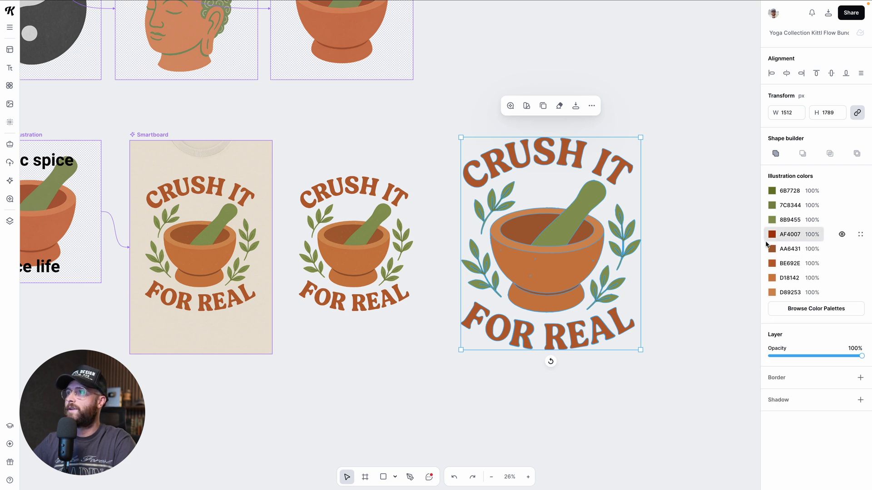
{"action": "left_click", "coordinate": [772, 265]}
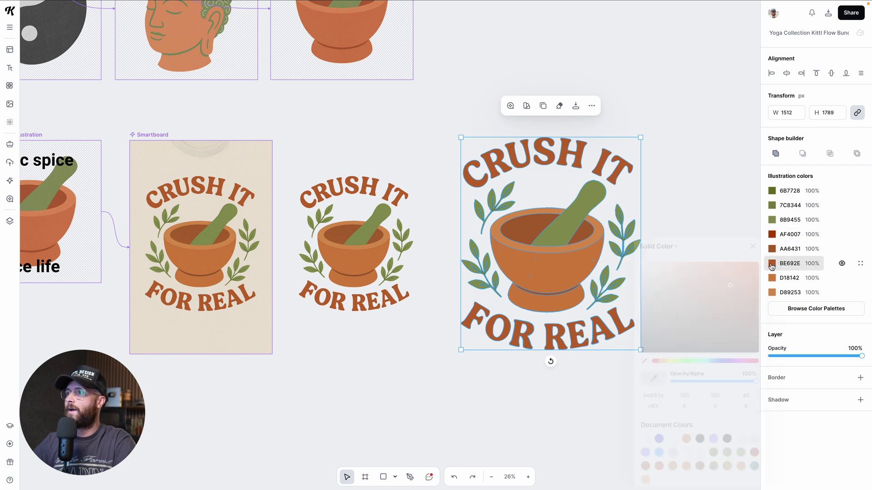
{"action": "left_click", "coordinate": [709, 365]}
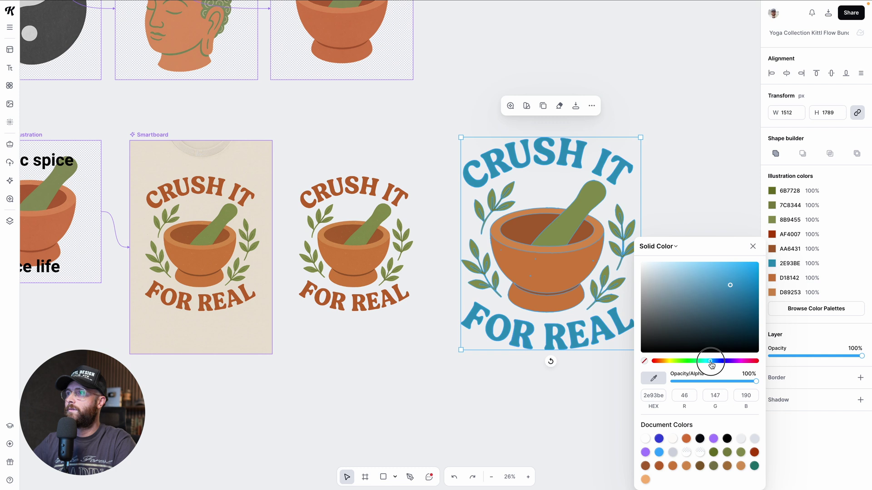
{"action": "left_click", "coordinate": [685, 186]}
Duplicate the teal CRUSH IT design and place the copy just to its right
{"action": "scroll", "coordinate": [681, 245], "scroll_direction": "down", "scroll_amount": 3}
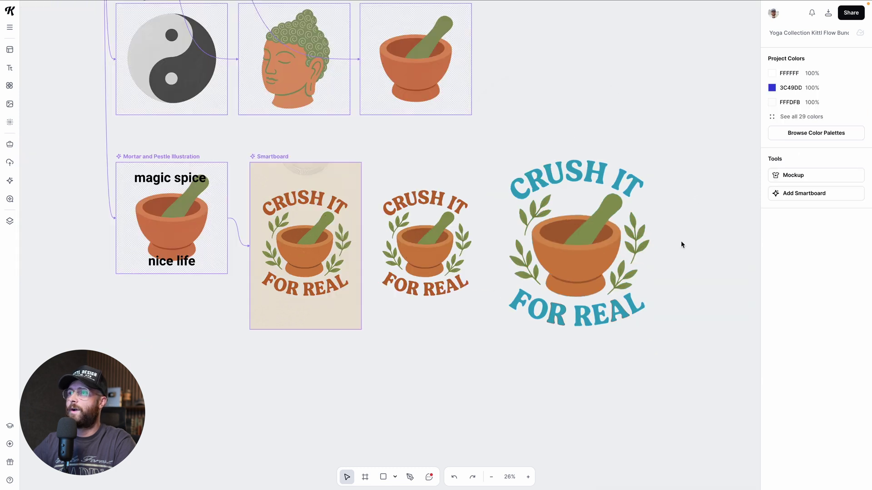
{"action": "left_click", "coordinate": [607, 260]}
{"action": "scroll", "coordinate": [568, 259], "scroll_direction": "right", "scroll_amount": 2}
{"action": "left_click_drag", "start_coordinate": [547, 261], "coordinate": [709, 258]}
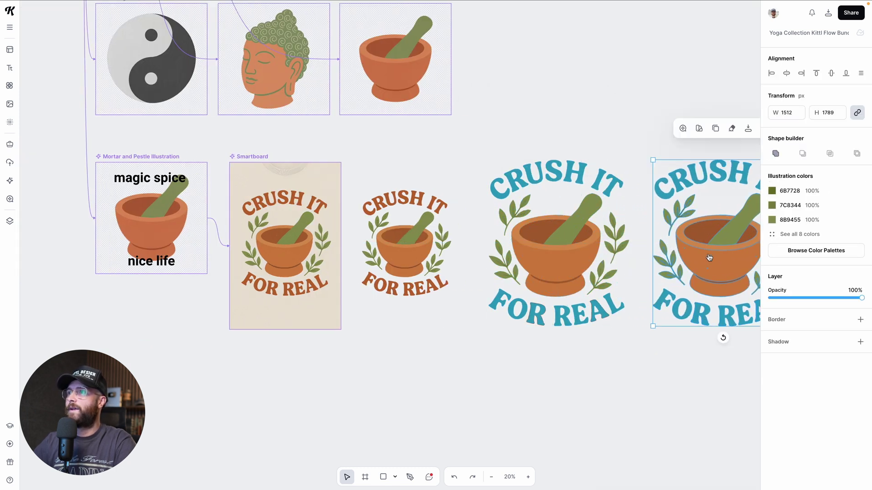
{"action": "scroll", "coordinate": [681, 258], "scroll_direction": "right", "scroll_amount": 5}
{"action": "left_click_drag", "start_coordinate": [465, 266], "coordinate": [478, 265]}
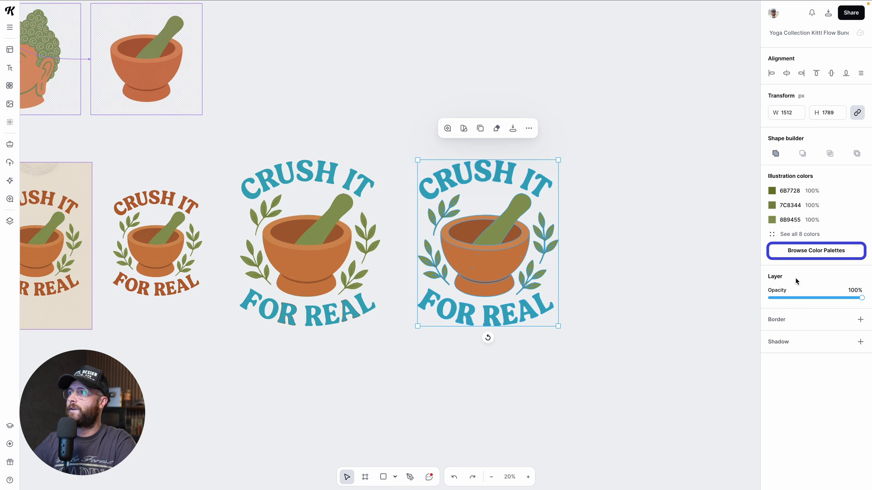
Preview My Palette #1, a red-pink palette, Retro Toy, Purple Mint, Natural Organic and Sea Gold on the copy
{"action": "left_click", "coordinate": [798, 251]}
{"action": "left_click", "coordinate": [805, 269]}
{"action": "scroll", "coordinate": [801, 318], "scroll_direction": "down", "scroll_amount": 2}
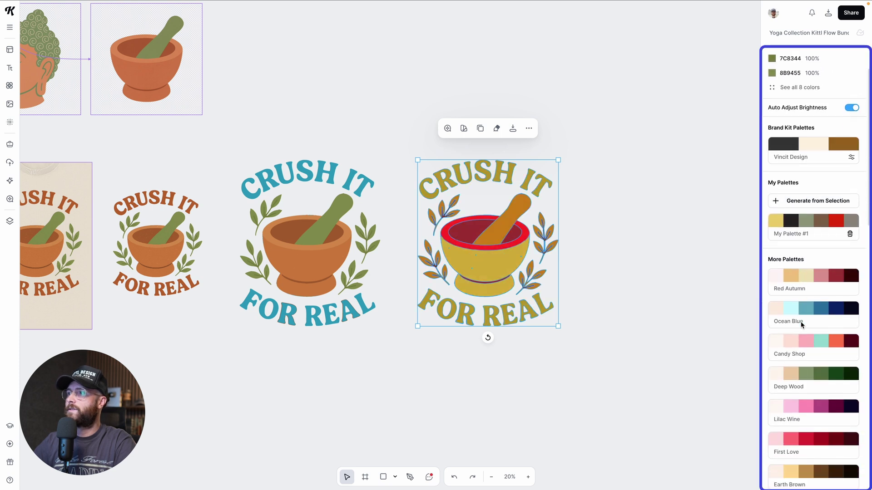
{"action": "left_click", "coordinate": [801, 324]}
{"action": "scroll", "coordinate": [804, 308], "scroll_direction": "down", "scroll_amount": 5}
{"action": "left_click", "coordinate": [803, 336]}
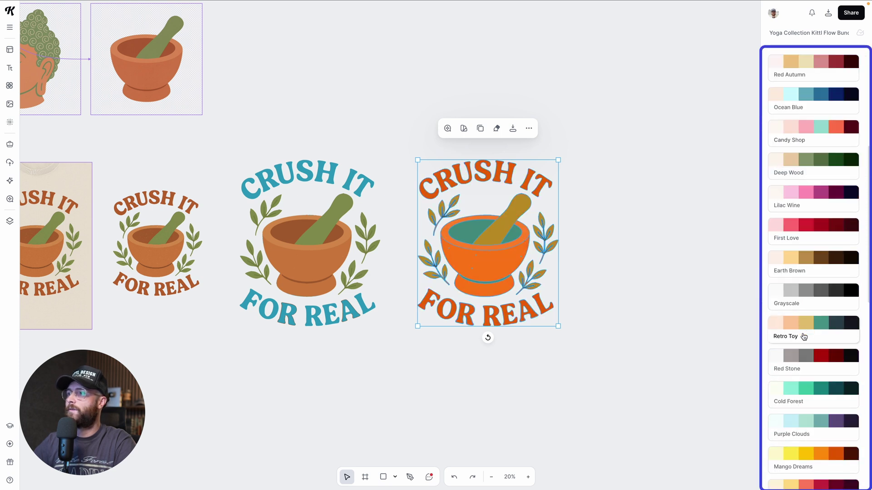
{"action": "scroll", "coordinate": [804, 336], "scroll_direction": "down", "scroll_amount": 3}
{"action": "left_click", "coordinate": [804, 363]}
{"action": "scroll", "coordinate": [803, 363], "scroll_direction": "down", "scroll_amount": 3}
{"action": "left_click", "coordinate": [806, 346]}
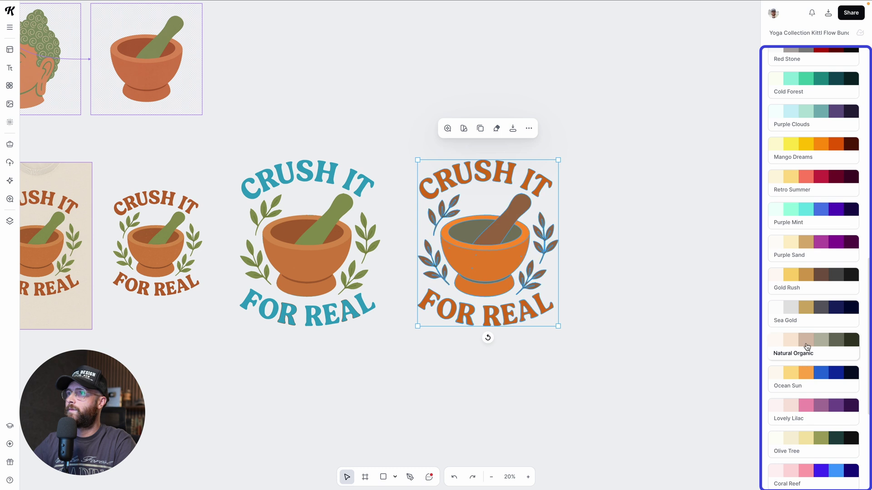
{"action": "left_click", "coordinate": [808, 326]}
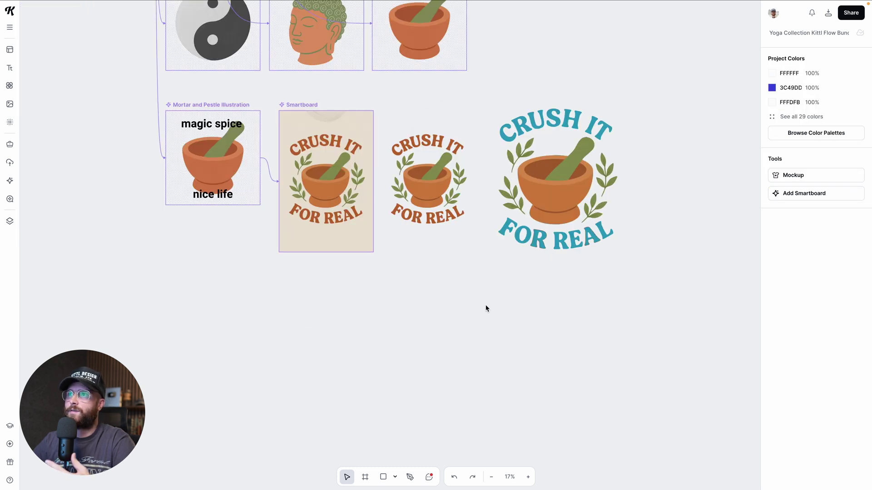
{"action": "scroll", "coordinate": [486, 309], "scroll_direction": "up", "scroll_amount": 3}
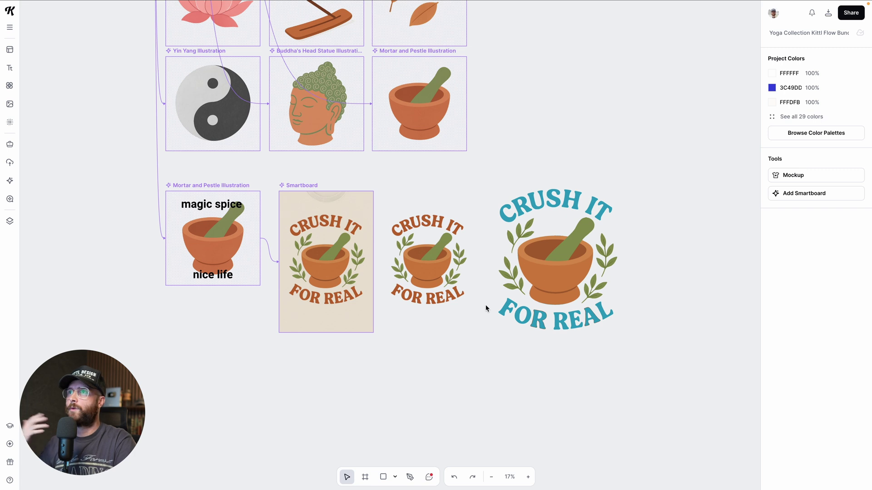
{"action": "scroll", "coordinate": [486, 308], "scroll_direction": "up", "scroll_amount": 2}
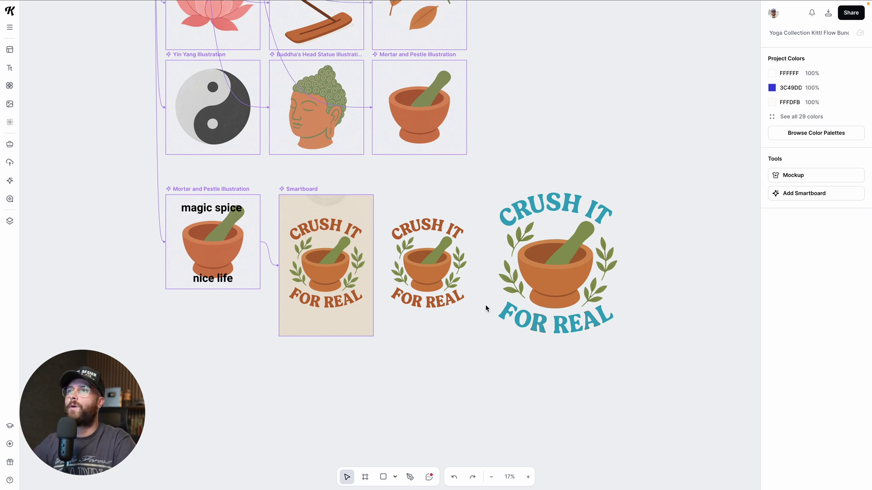
{"action": "scroll", "coordinate": [498, 203], "scroll_direction": "up", "scroll_amount": 2}
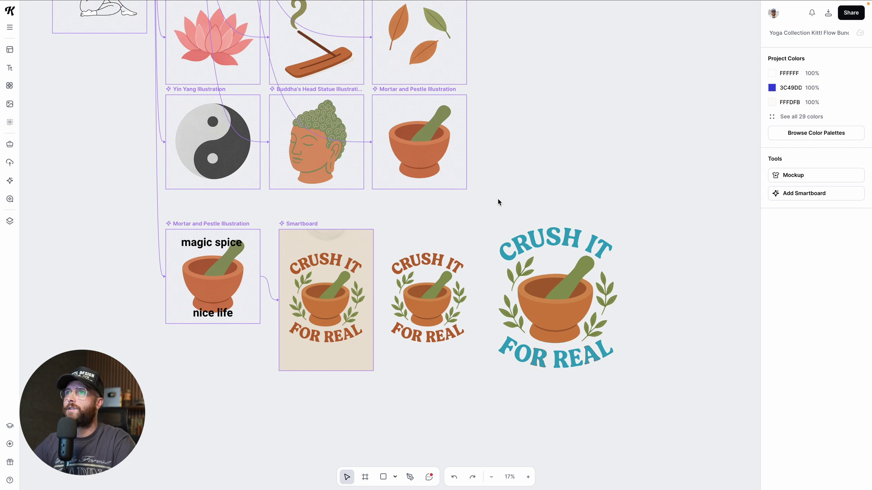
{"action": "scroll", "coordinate": [498, 198], "scroll_direction": "up", "scroll_amount": 3}
{"action": "scroll", "coordinate": [497, 198], "scroll_direction": "down", "scroll_amount": 1}
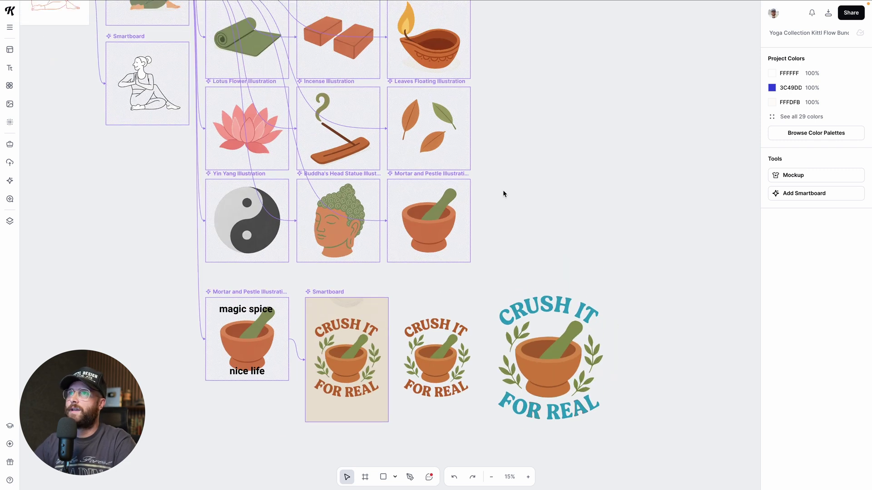
{"action": "scroll", "coordinate": [503, 190], "scroll_direction": "up", "scroll_amount": 3}
Convert the Lotus Flower Smartboard to a plain image and move it onto empty canvas
{"action": "left_click", "coordinate": [227, 148]}
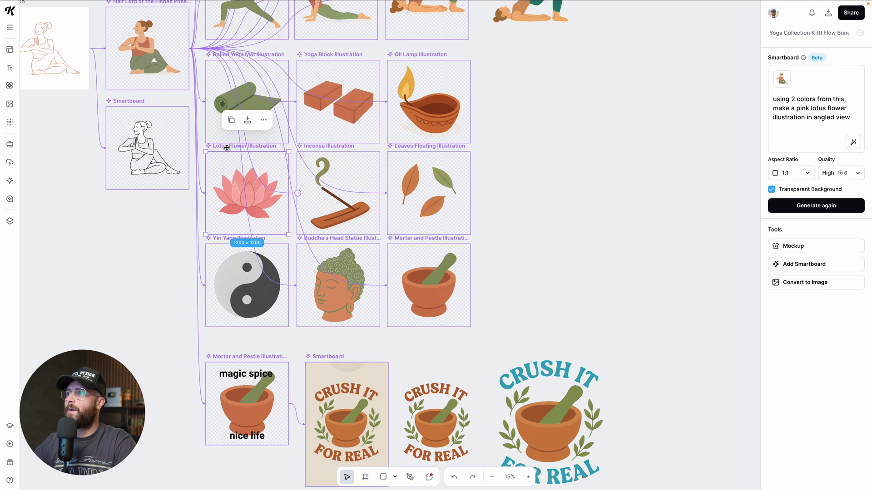
{"action": "left_click", "coordinate": [788, 287]}
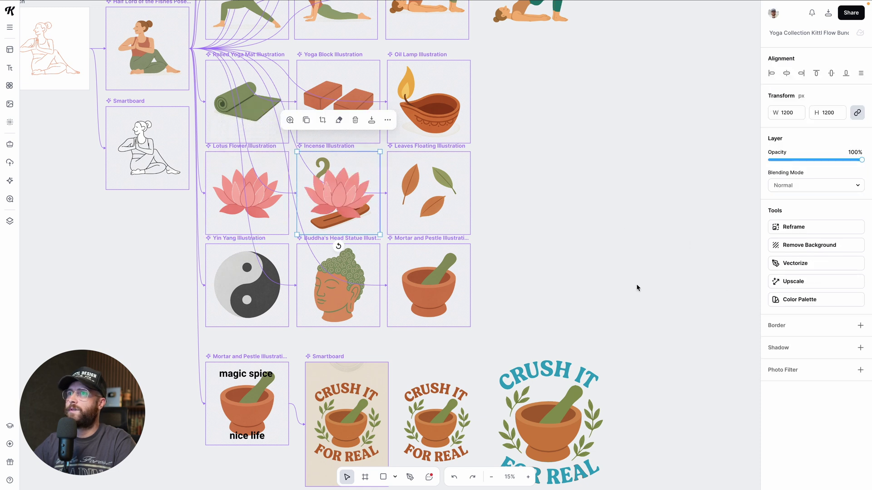
{"action": "left_click_drag", "start_coordinate": [364, 211], "coordinate": [671, 171]}
{"action": "scroll", "coordinate": [671, 171], "scroll_direction": "right", "scroll_amount": 3}
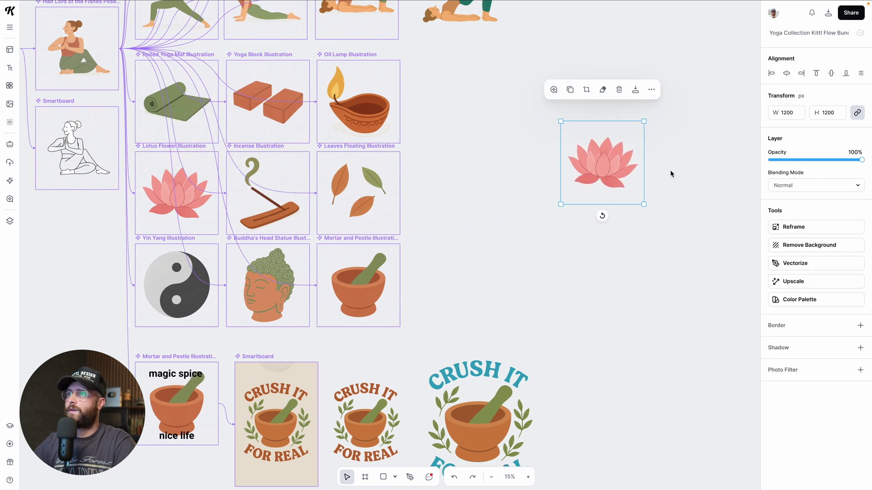
{"action": "left_click_drag", "start_coordinate": [595, 174], "coordinate": [650, 143]}
{"action": "scroll", "coordinate": [426, 401], "scroll_direction": "right", "scroll_amount": 2}
Draw a new artboard around the lotus image
{"action": "left_click", "coordinate": [365, 477]}
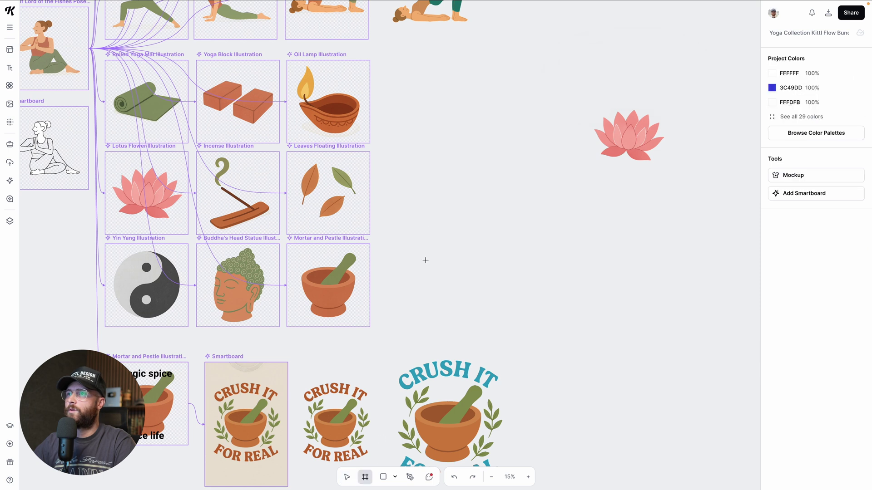
{"action": "left_click_drag", "start_coordinate": [529, 254], "coordinate": [539, 257]}
{"action": "scroll", "coordinate": [633, 249], "scroll_direction": "right", "scroll_amount": 1}
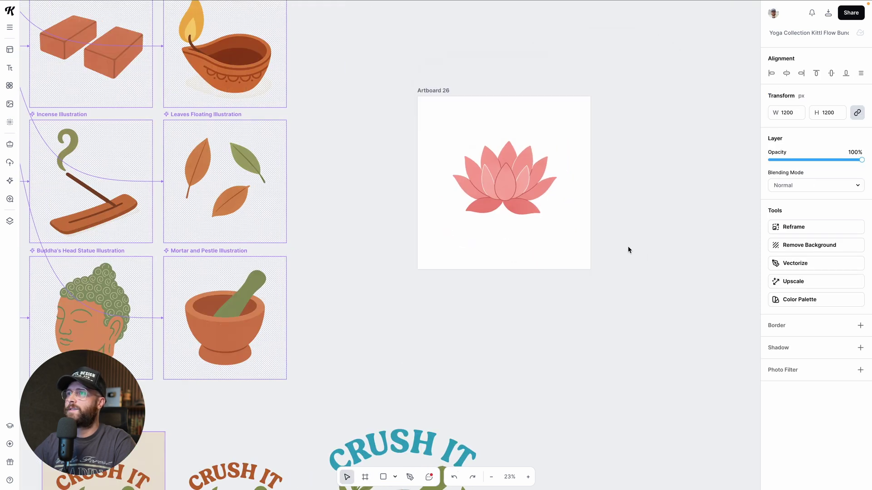
{"action": "scroll", "coordinate": [599, 241], "scroll_direction": "right", "scroll_amount": 3}
Add headline captions 'keep growing' and 'into your best self' above the lotus
{"action": "left_click", "coordinate": [577, 236]}
{"action": "key", "text": "t"}
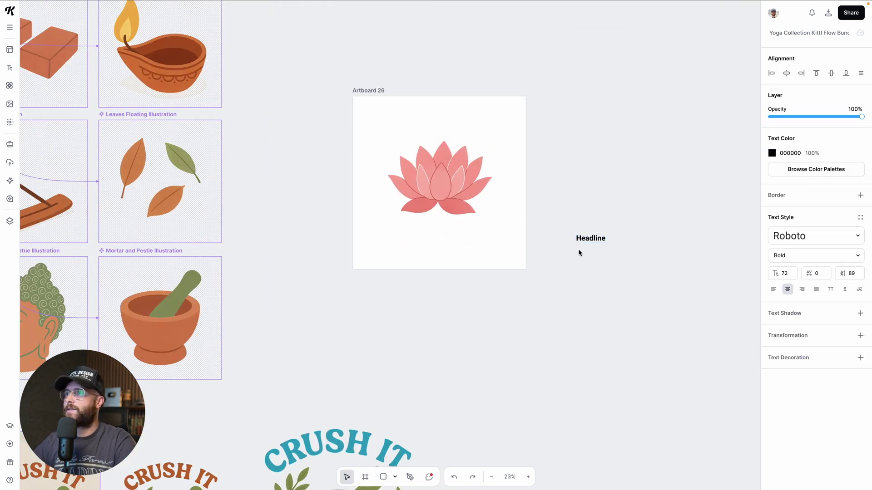
{"action": "left_click_drag", "start_coordinate": [595, 244], "coordinate": [472, 108]}
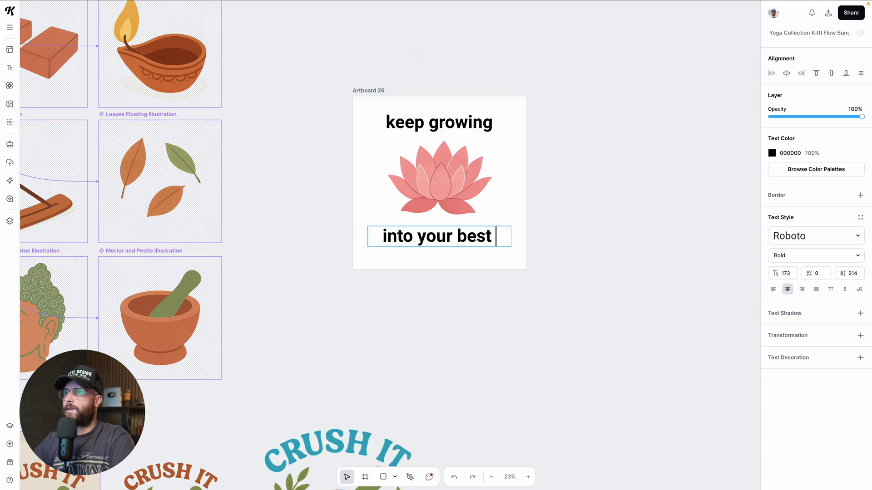
{"action": "type", "text": "self"}
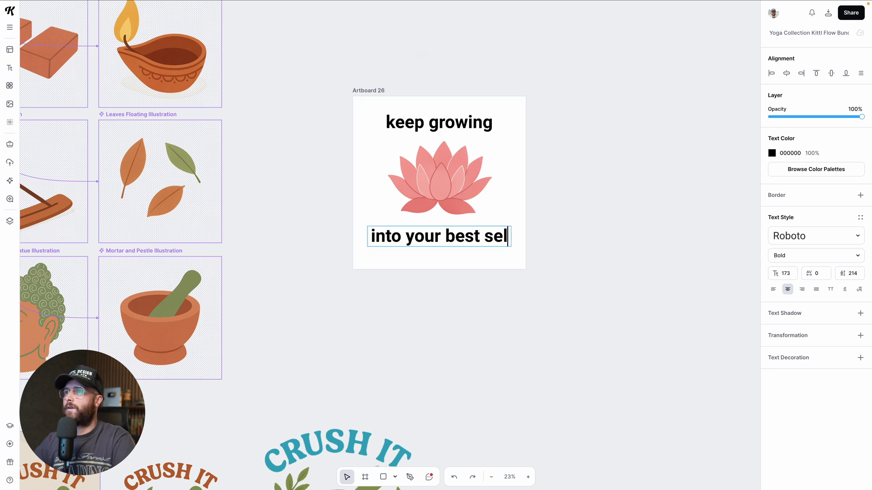
{"action": "left_click", "coordinate": [603, 264]}
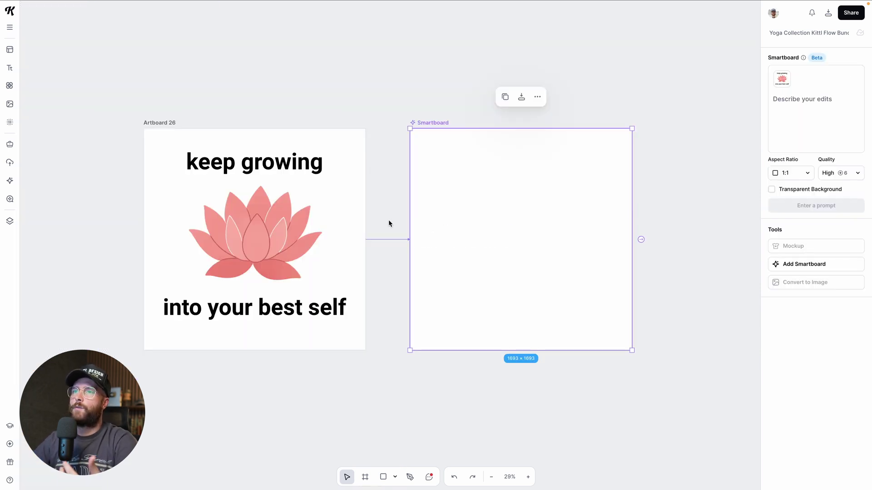
Prompt the Smartboard for boho lettering using the same color scheme, and generate
{"action": "scroll", "coordinate": [405, 234], "scroll_direction": "up", "scroll_amount": 1}
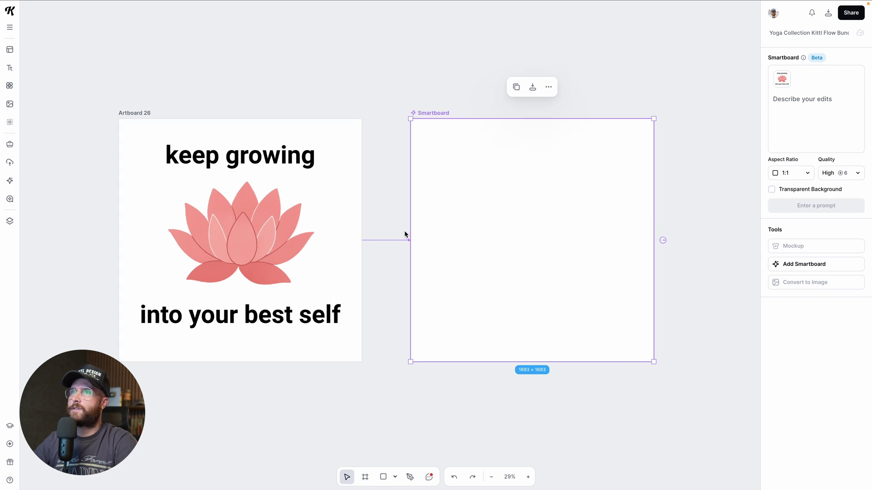
{"action": "scroll", "coordinate": [404, 232], "scroll_direction": "up", "scroll_amount": 2}
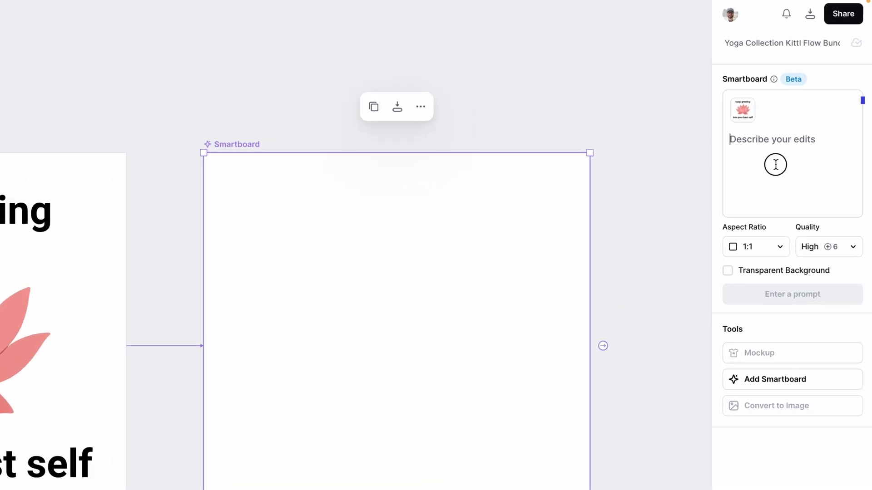
{"action": "left_click", "coordinate": [804, 116]}
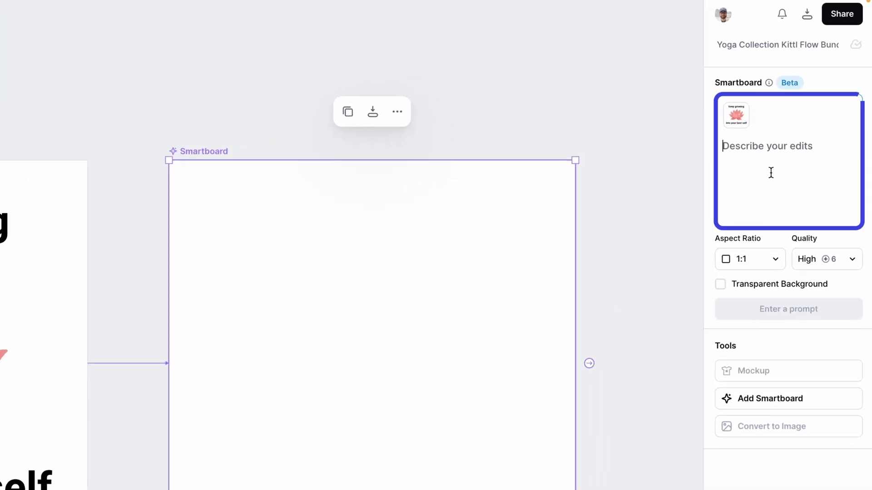
{"action": "type", "text": "t"}
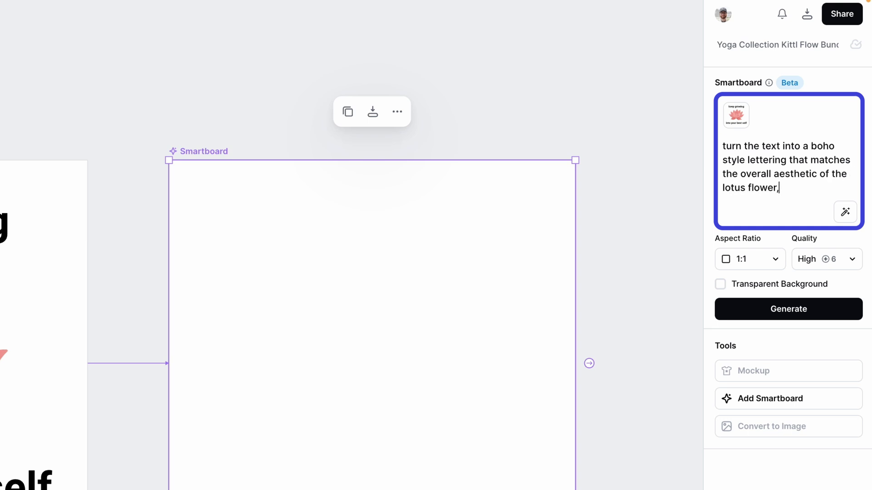
{"action": "type", "text": "using the same color scheme"}
{"action": "left_click", "coordinate": [788, 309]}
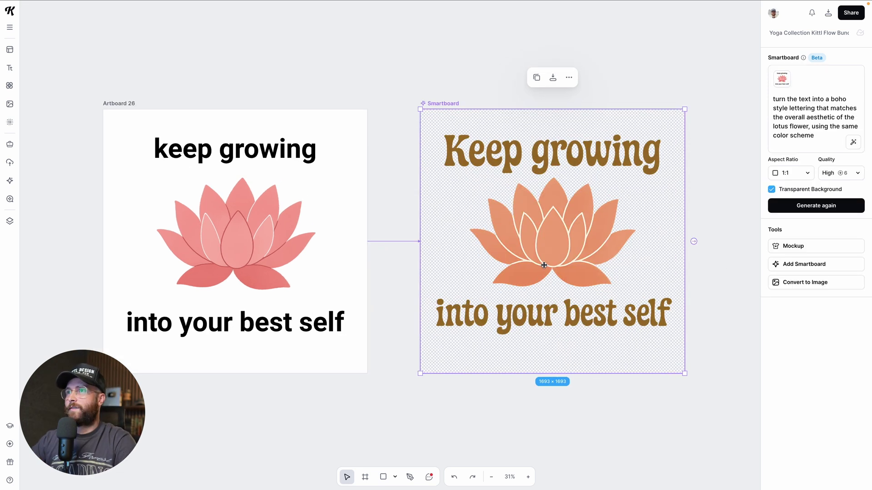
Convert the boho lotus result to an image, move it over Artboard 26, then delete that copy
{"action": "scroll", "coordinate": [545, 261], "scroll_direction": "up", "scroll_amount": 3}
{"action": "scroll", "coordinate": [545, 261], "scroll_direction": "down", "scroll_amount": 3}
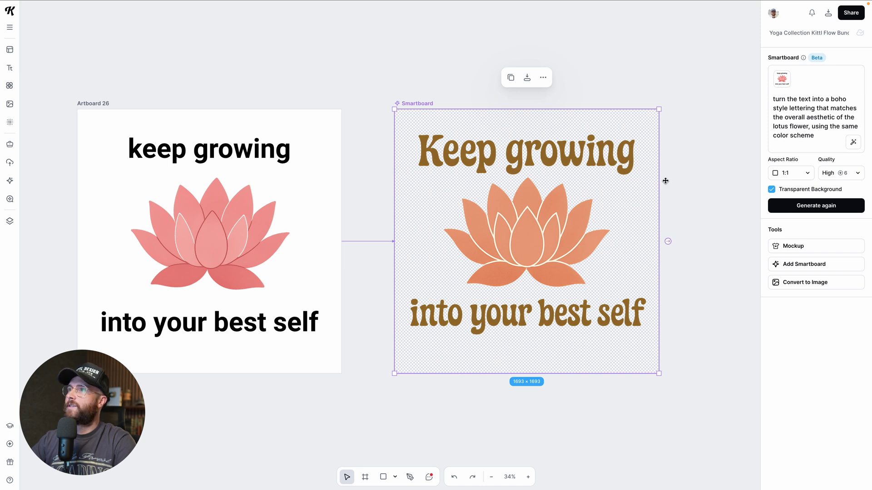
{"action": "scroll", "coordinate": [559, 212], "scroll_direction": "right", "scroll_amount": 1}
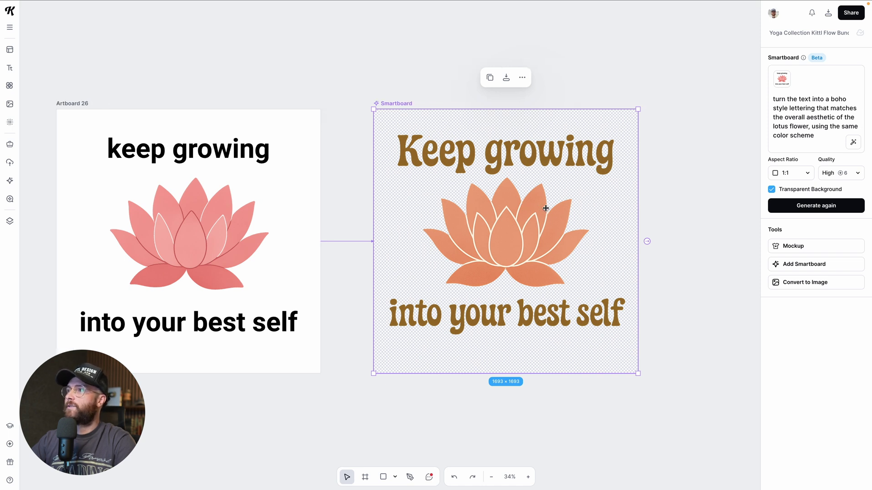
{"action": "left_click", "coordinate": [791, 286]}
{"action": "scroll", "coordinate": [658, 266], "scroll_direction": "right", "scroll_amount": 3}
{"action": "left_click_drag", "start_coordinate": [628, 272], "coordinate": [618, 257]}
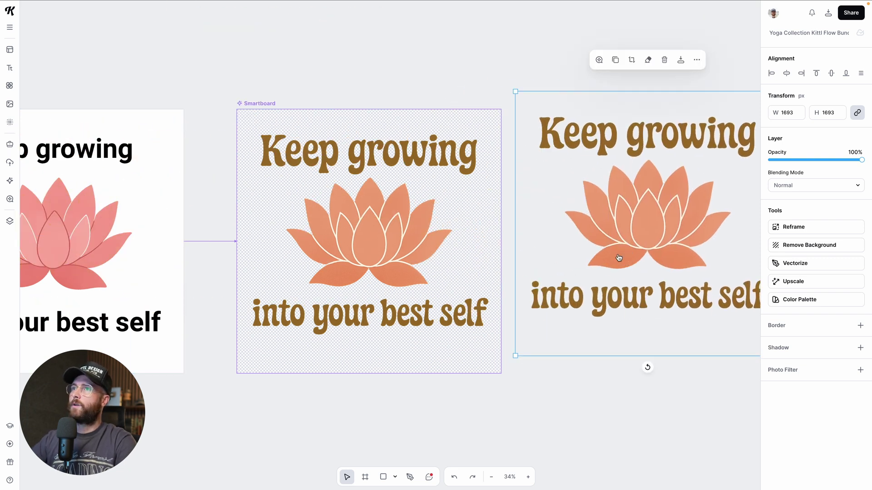
{"action": "key", "text": "Delete"}
{"action": "scroll", "coordinate": [493, 205], "scroll_direction": "down", "scroll_amount": 2}
{"action": "scroll", "coordinate": [572, 235], "scroll_direction": "down", "scroll_amount": 2}
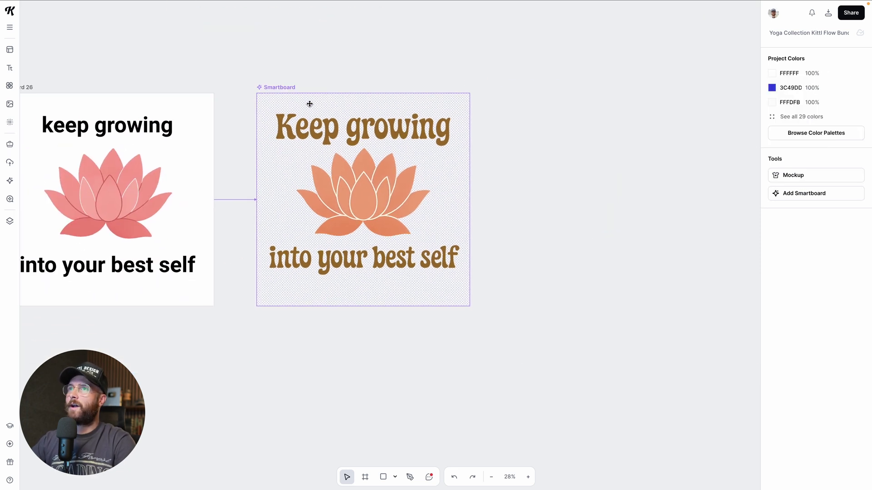
Add a new Smartboard linked after the boho lotus Smartboard
{"action": "left_click", "coordinate": [277, 91]}
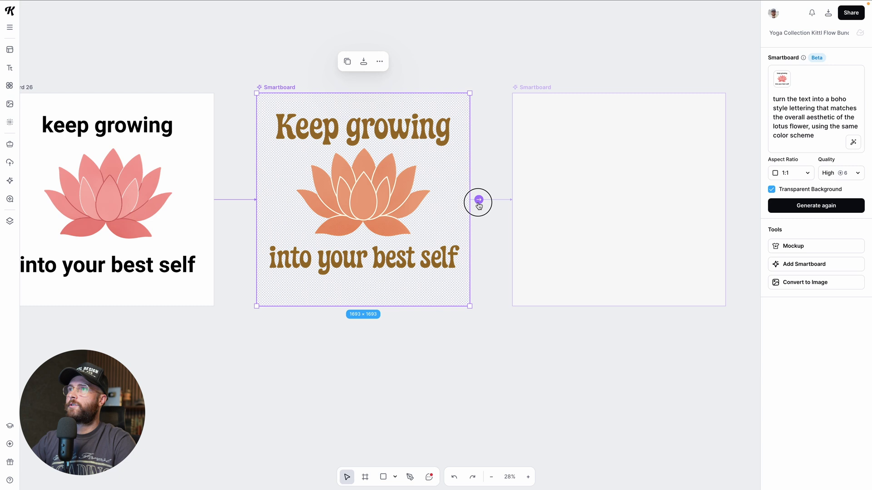
{"action": "left_click", "coordinate": [475, 201]}
{"action": "scroll", "coordinate": [606, 236], "scroll_direction": "left", "scroll_amount": 2}
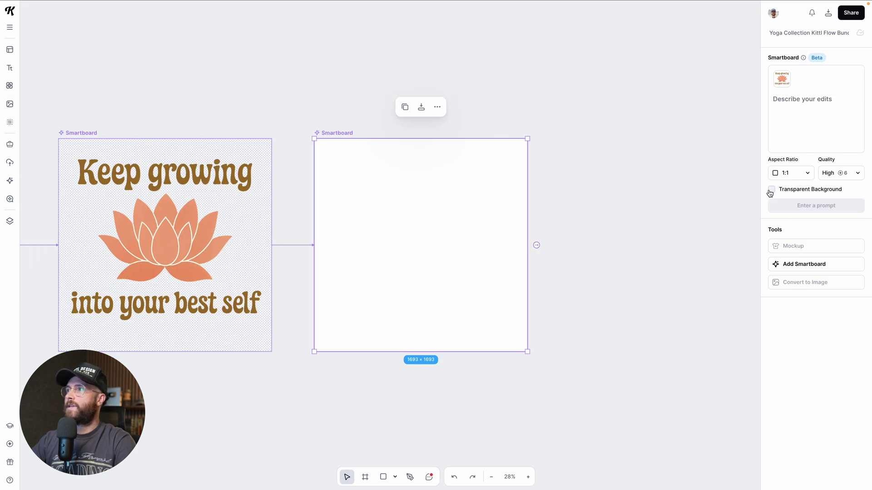
Enter a vintage etched-illustration prompt with vintage lettering arched above and below
{"action": "left_click", "coordinate": [811, 117]}
{"action": "type", "text": "turn this design in"}
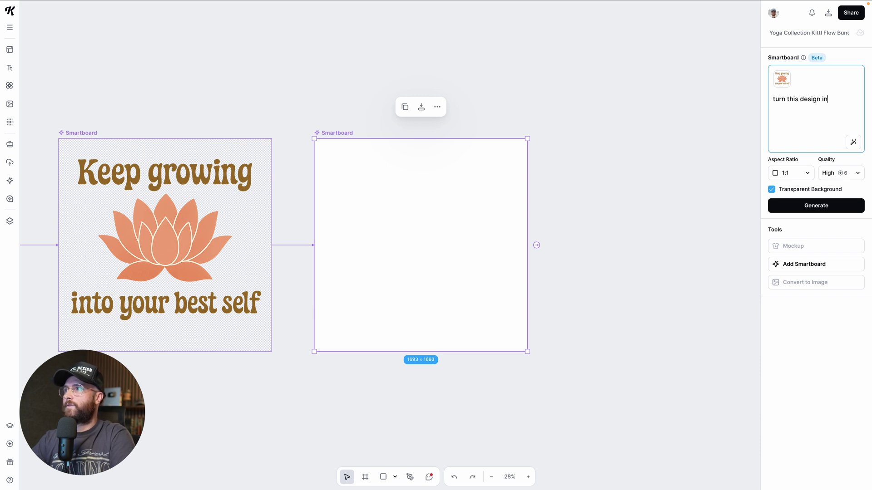
{"action": "type", "text": "to a vintae"}
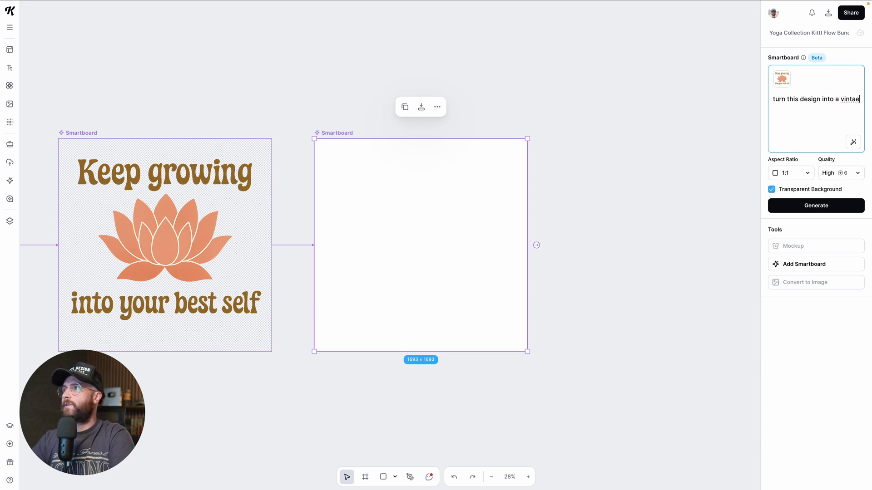
{"action": "key", "text": "BackSpace"}
{"action": "type", "text": "ge inspired, etched illustratio"}
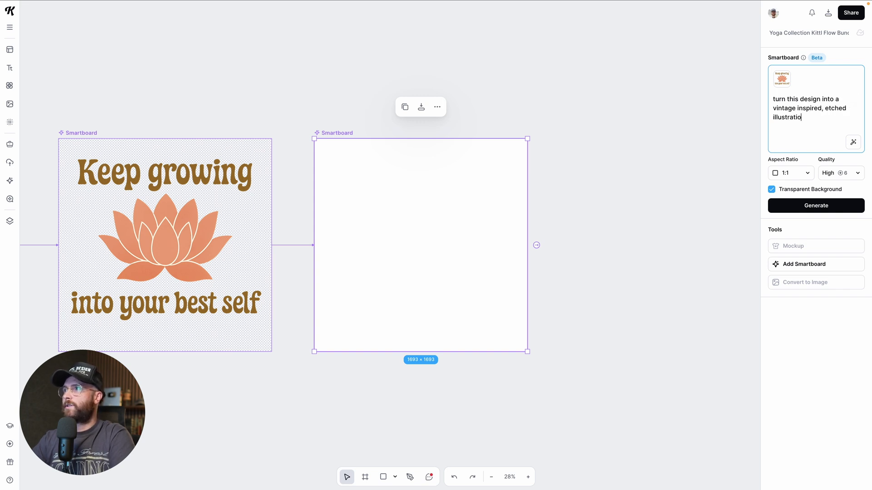
{"action": "type", "text": ", with lettering that matches a "}
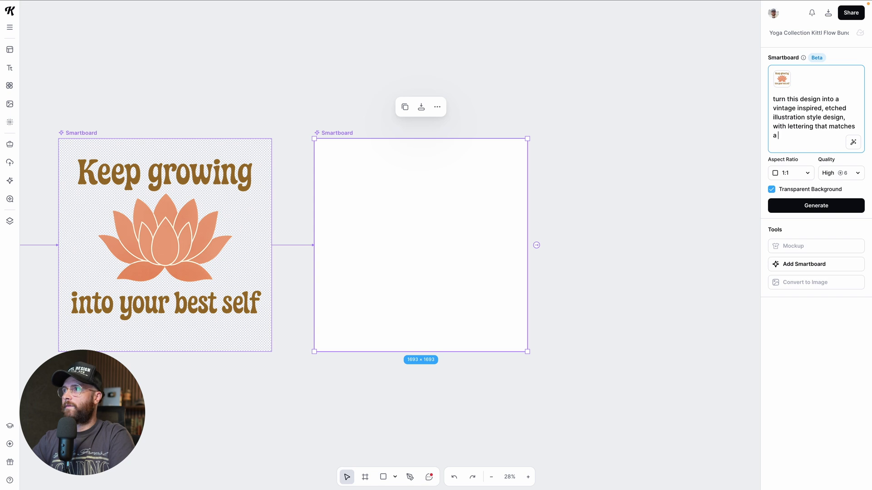
{"action": "type", "text": "vintage aesthetic. arch the text above and below the illustration to fill the white sapce"}
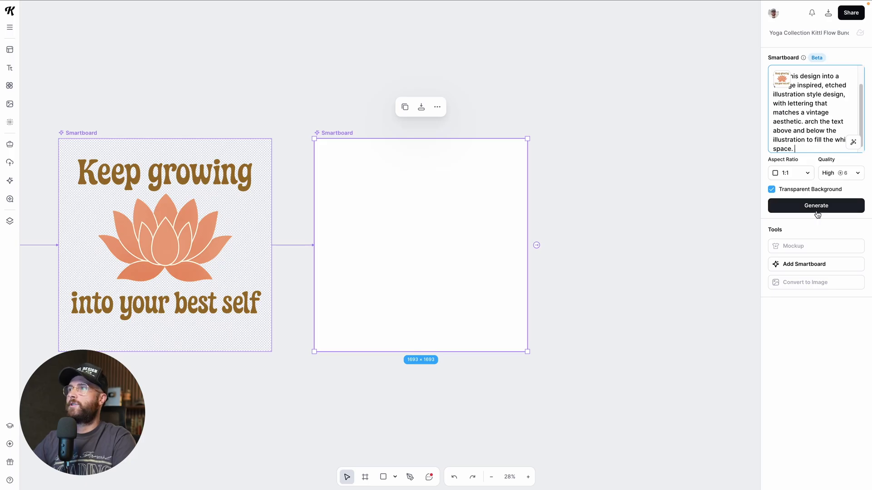
{"action": "scroll", "coordinate": [645, 356], "scroll_direction": "down", "scroll_amount": 1}
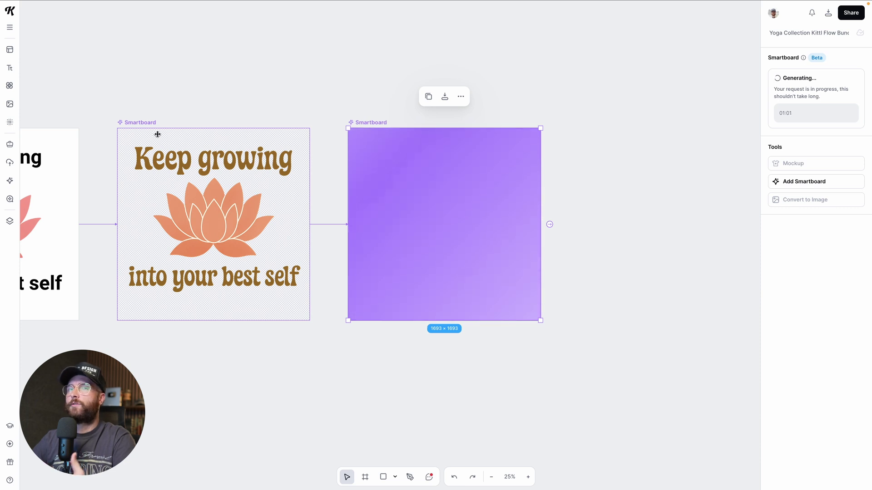
Branch a Smartboard from the original lotus and generate a mystical, celestial tarot-card version in gold on black
{"action": "left_click", "coordinate": [142, 121]}
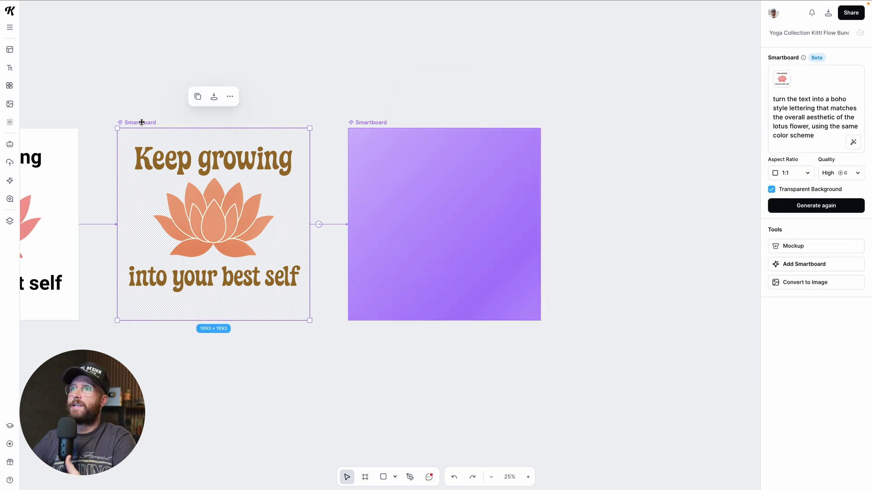
{"action": "left_click", "coordinate": [319, 224]}
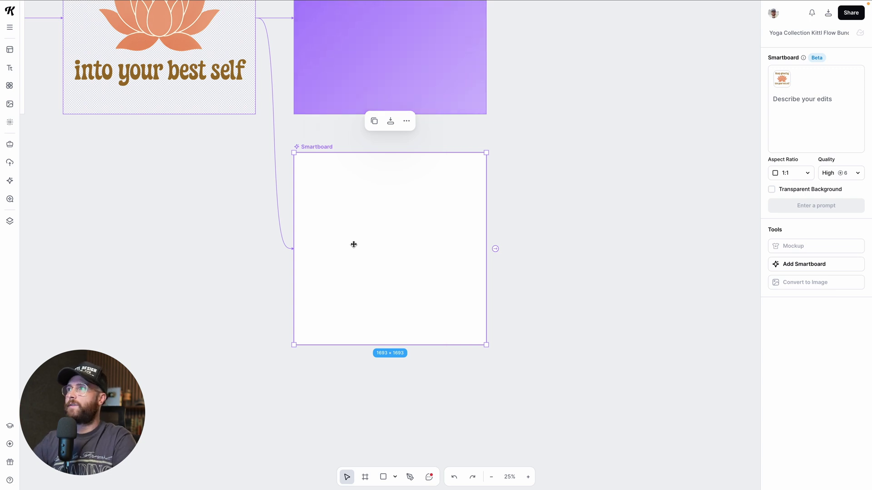
{"action": "left_click", "coordinate": [808, 115]}
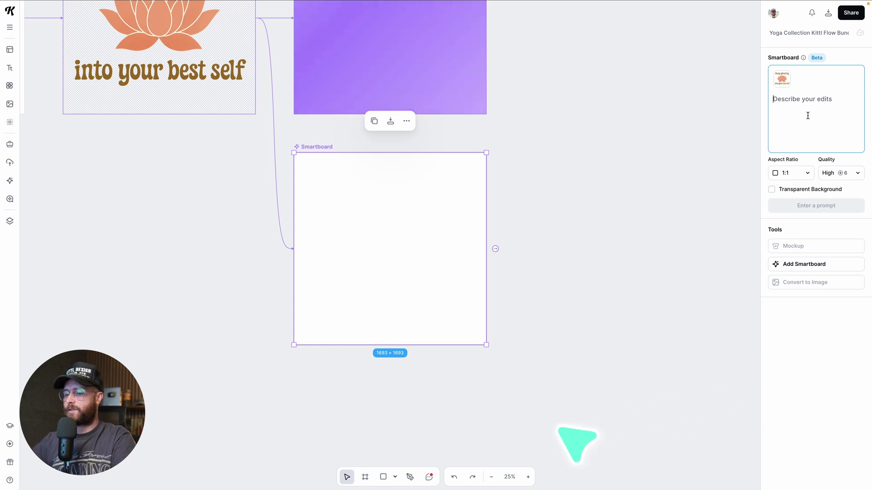
{"action": "type", "text": "turn this"}
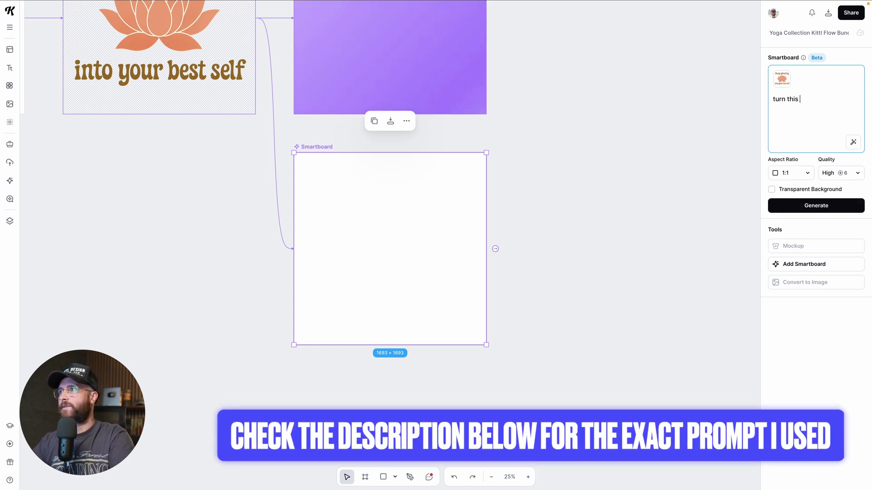
{"action": "type", "text": " design into a "}
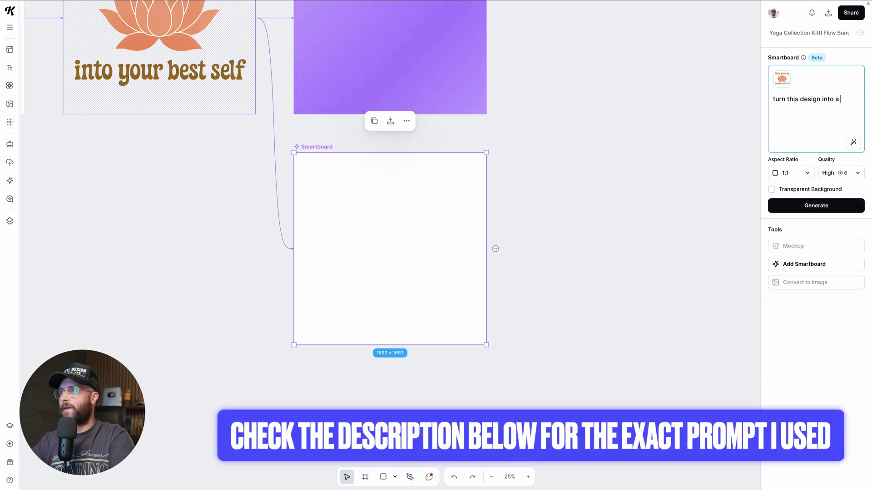
{"action": "type", "text": "mystical, celestial, tarot card inspired design, using the same color for every piece of the design, gold on black, filling the negative space with moons,"}
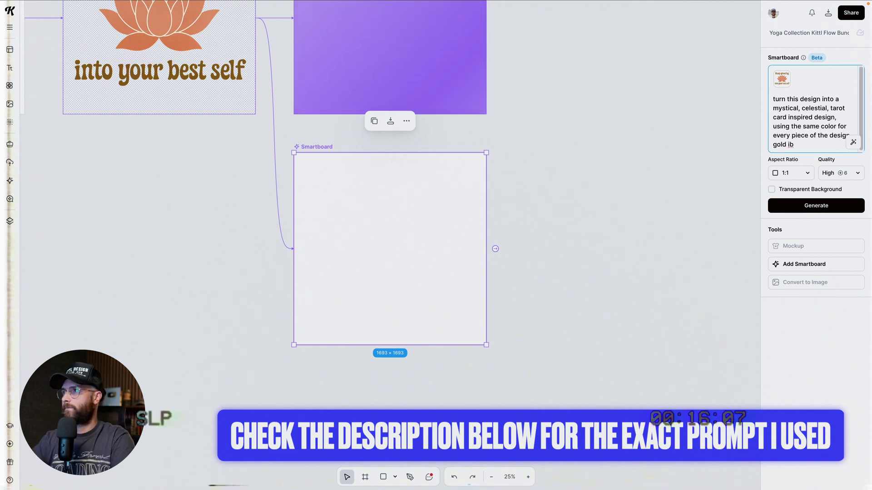
{"action": "type", "text": " stars, and astronomy elements"}
{"action": "left_click", "coordinate": [801, 205]}
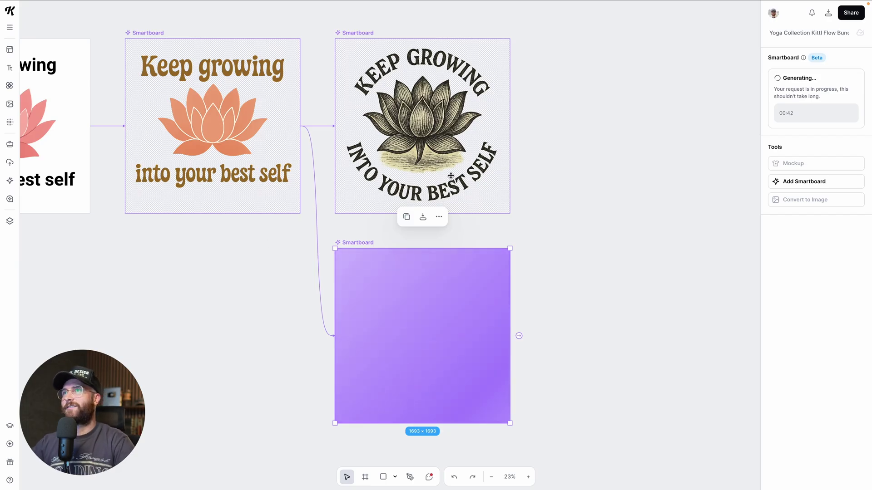
Convert the etched lotus Smartboard into a standalone image and nudge it slightly left
{"action": "scroll", "coordinate": [451, 175], "scroll_direction": "up", "scroll_amount": 3}
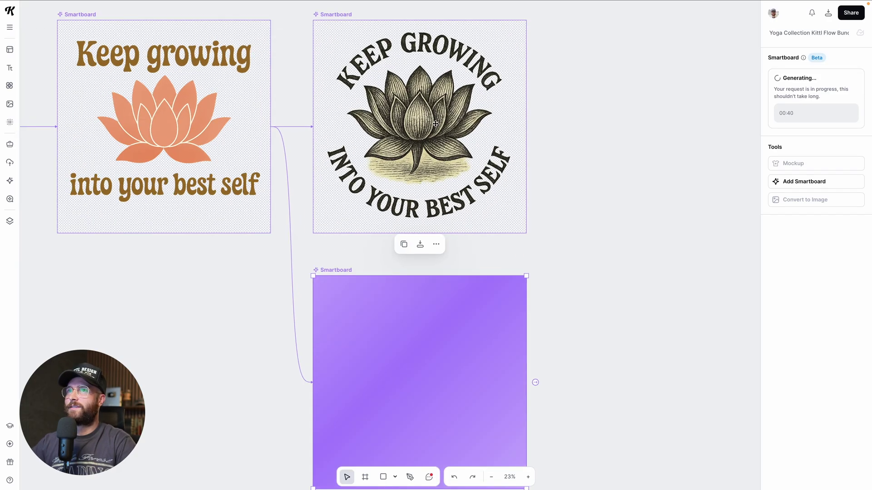
{"action": "scroll", "coordinate": [445, 145], "scroll_direction": "up", "scroll_amount": 2}
{"action": "scroll", "coordinate": [420, 157], "scroll_direction": "up", "scroll_amount": 3}
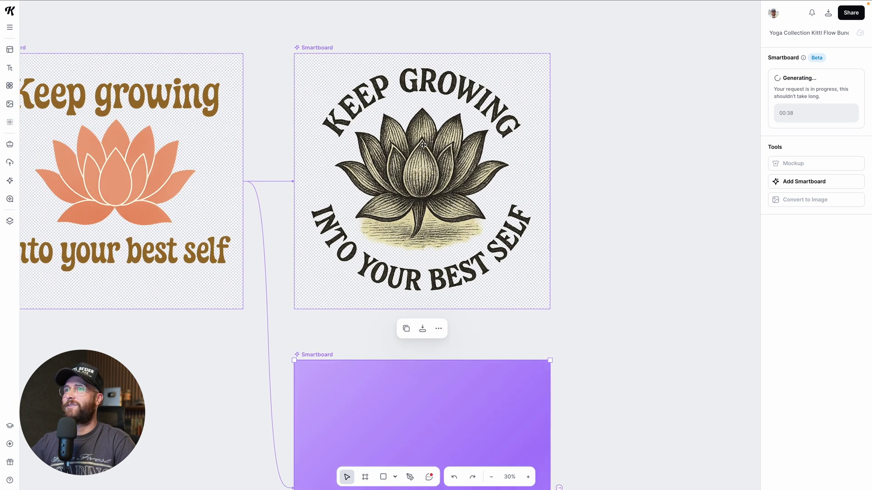
{"action": "left_click", "coordinate": [420, 156]}
{"action": "left_click", "coordinate": [797, 280]}
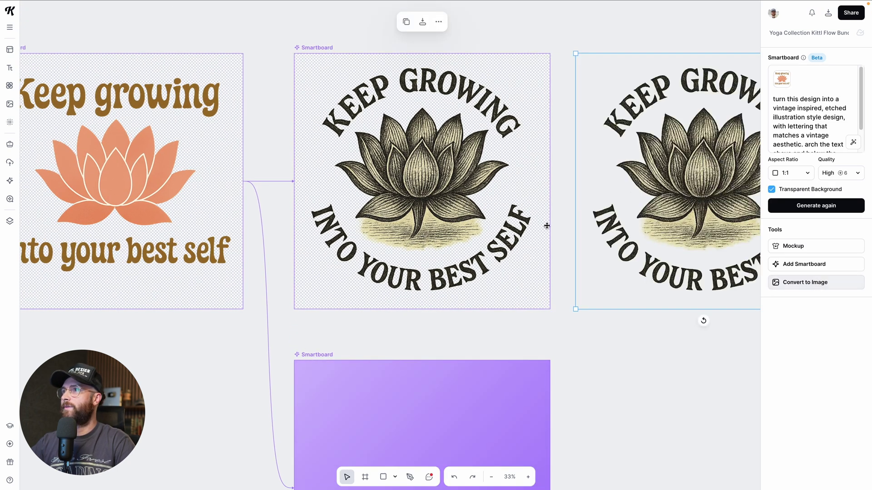
{"action": "left_click_drag", "start_coordinate": [626, 194], "coordinate": [615, 193]}
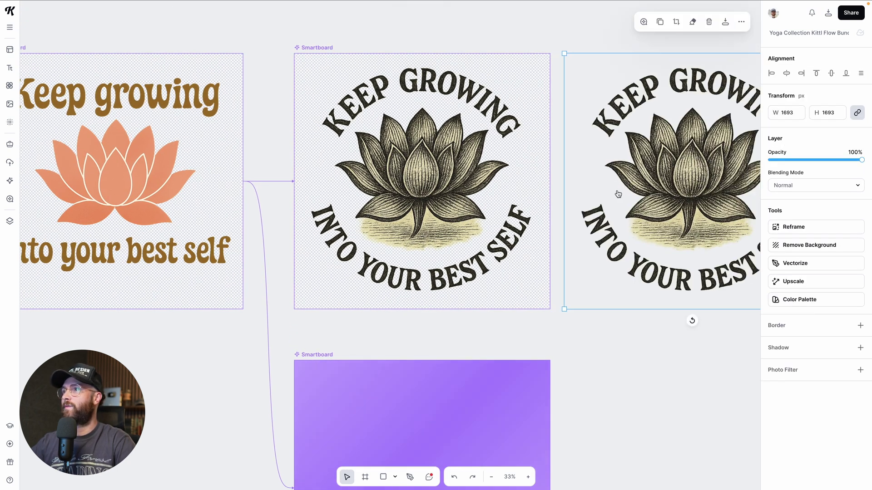
Select the new lotus image and bring up its Vectorize options
{"action": "left_click", "coordinate": [653, 229]}
{"action": "scroll", "coordinate": [654, 230], "scroll_direction": "right", "scroll_amount": 5}
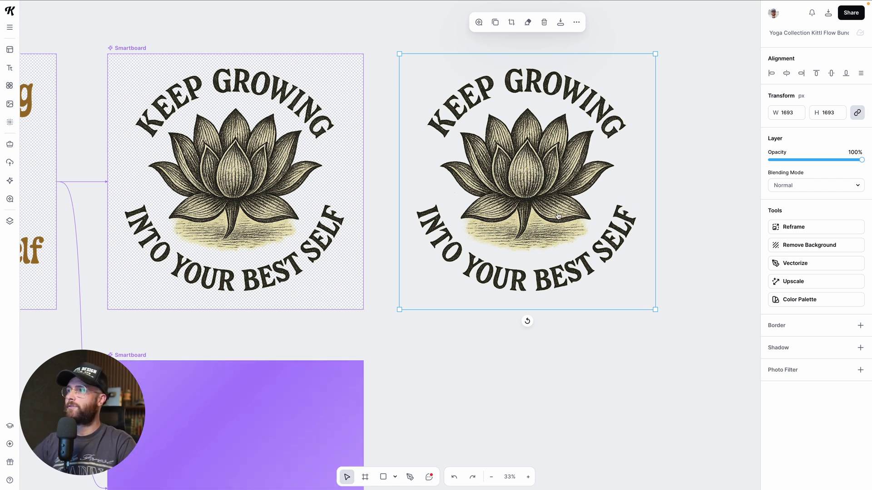
{"action": "left_click", "coordinate": [794, 263]}
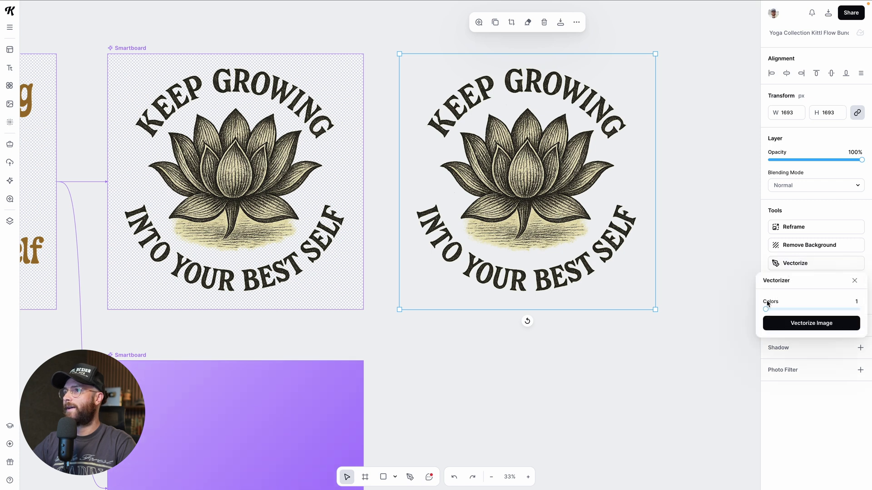
Vectorize the etched lotus image with 3 colours
{"action": "left_click", "coordinate": [779, 310]}
{"action": "left_click_drag", "start_coordinate": [780, 310], "coordinate": [778, 310]}
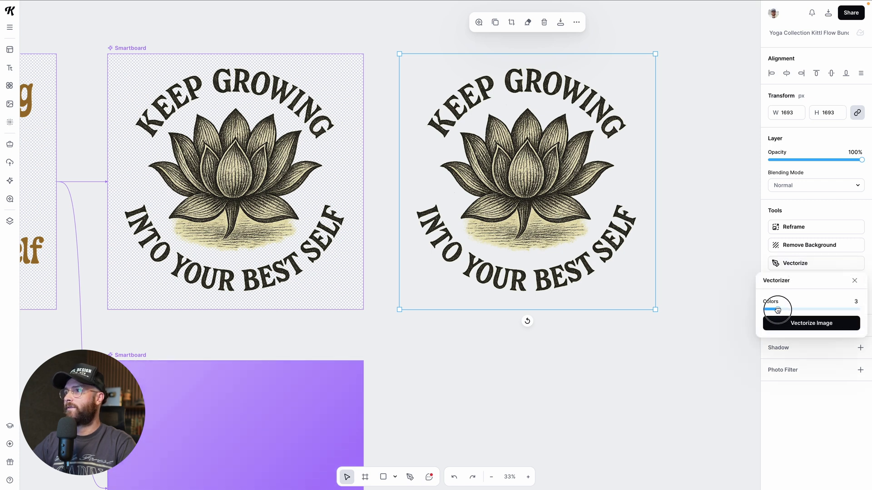
{"action": "left_click", "coordinate": [807, 328]}
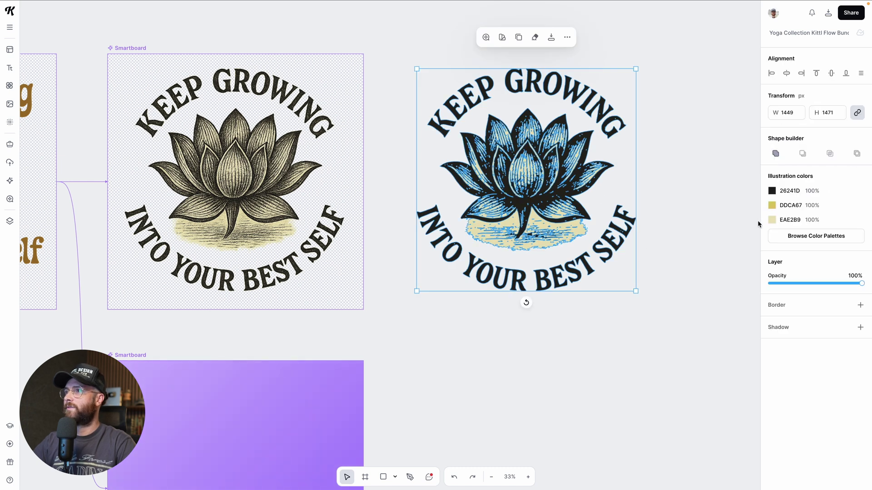
Remove the cream EAE2B9 and yellow DDCA67 fills, leaving black line art
{"action": "left_click", "coordinate": [772, 220]}
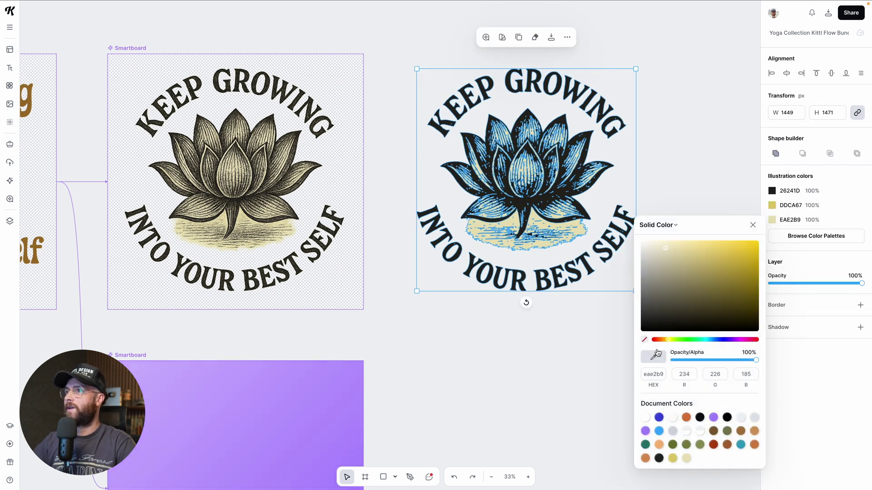
{"action": "left_click", "coordinate": [645, 342]}
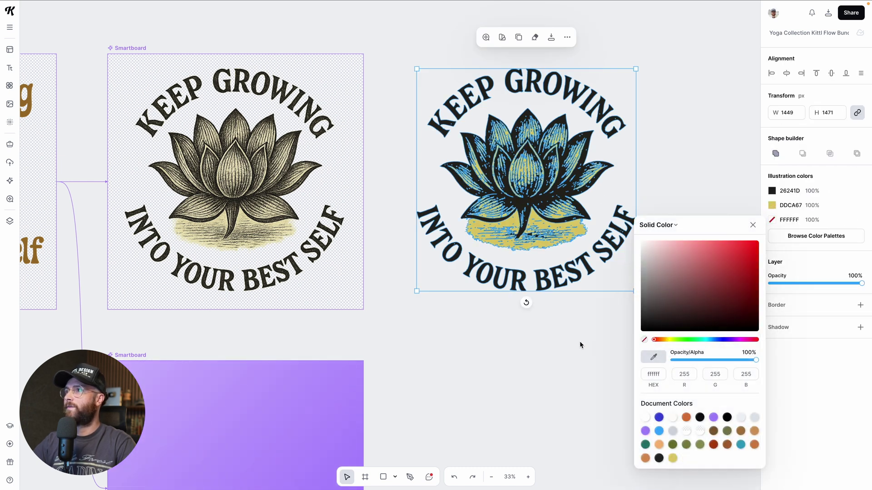
{"action": "left_click", "coordinate": [771, 205]}
{"action": "left_click", "coordinate": [645, 326]}
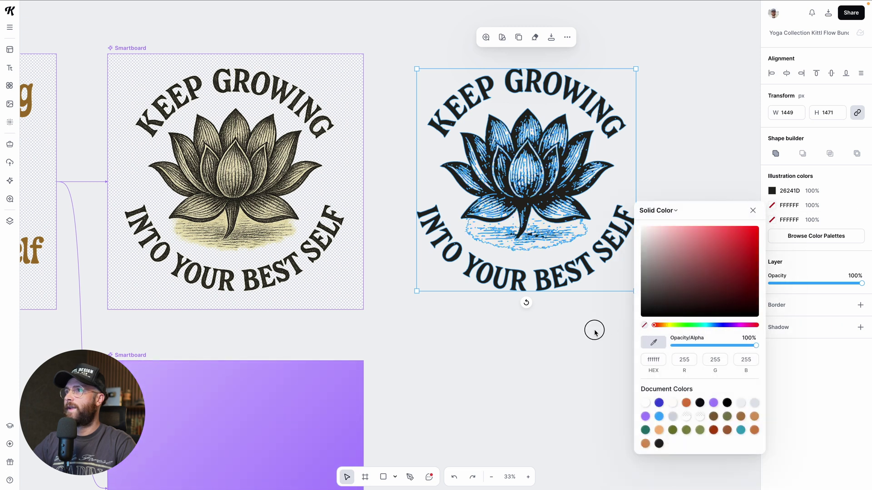
{"action": "left_click", "coordinate": [594, 327]}
Position the vectorized black lotus beside the etched Smartboard and select the finished tarot design
{"action": "scroll", "coordinate": [496, 222], "scroll_direction": "down", "scroll_amount": 5}
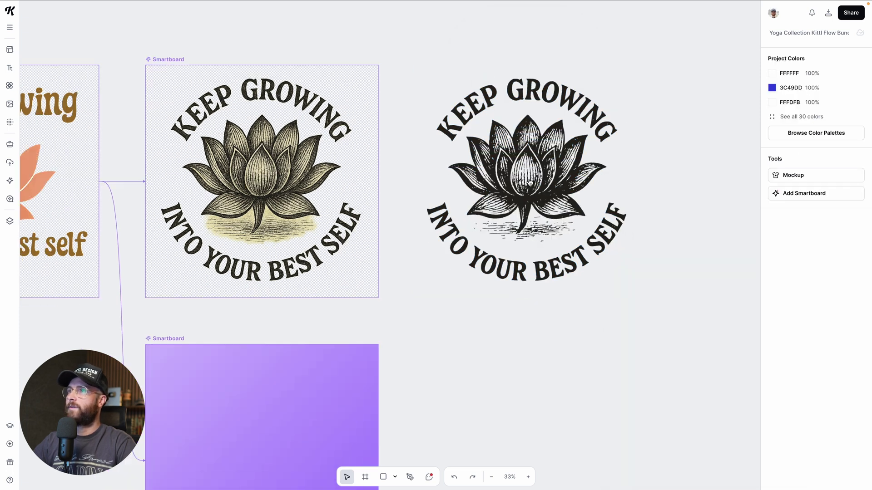
{"action": "left_click_drag", "start_coordinate": [518, 175], "coordinate": [542, 173]}
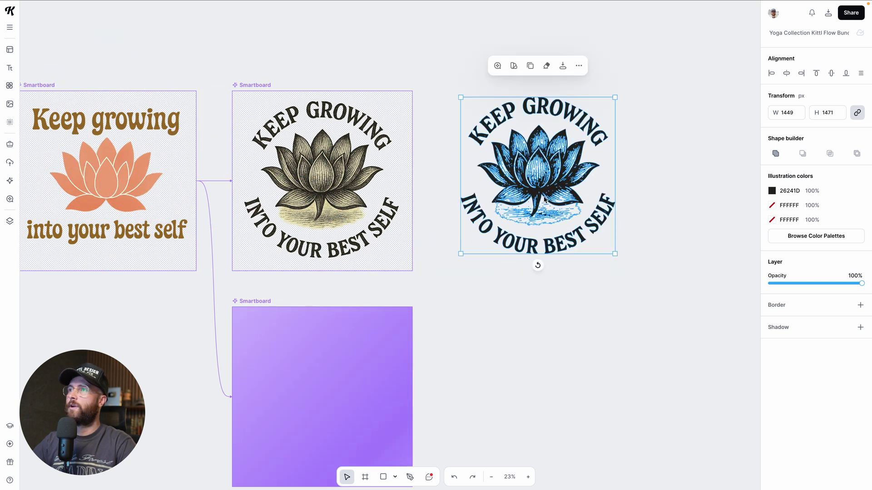
{"action": "left_click", "coordinate": [496, 351]}
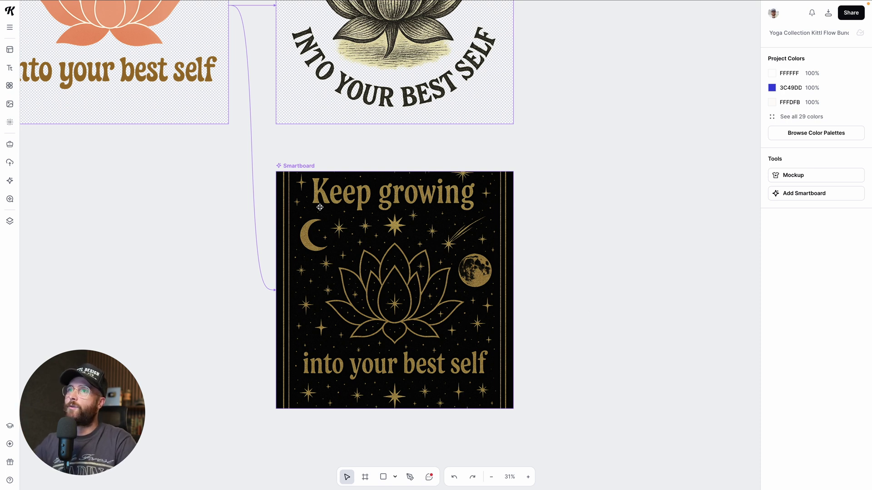
{"action": "left_click", "coordinate": [303, 169]}
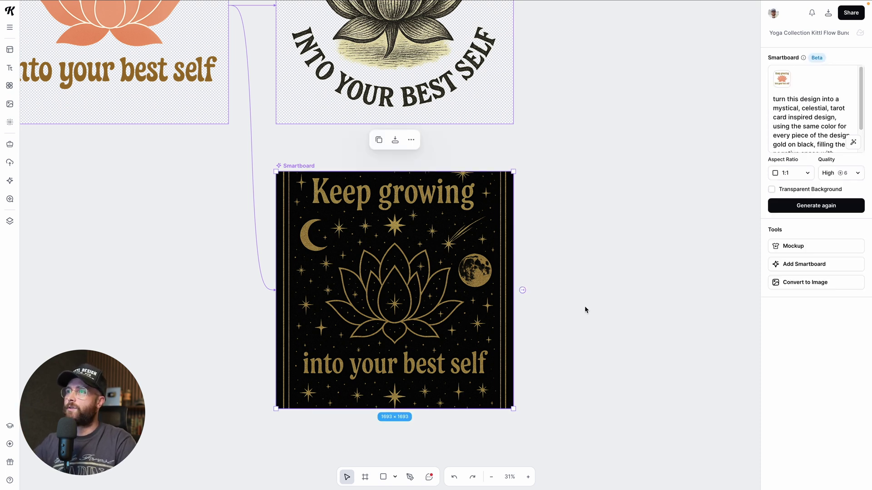
Branch a Smartboard from the tarot design and prompt a repeating gold-on-black moon, star, meteor and lotus pattern
{"action": "left_click", "coordinate": [522, 291]}
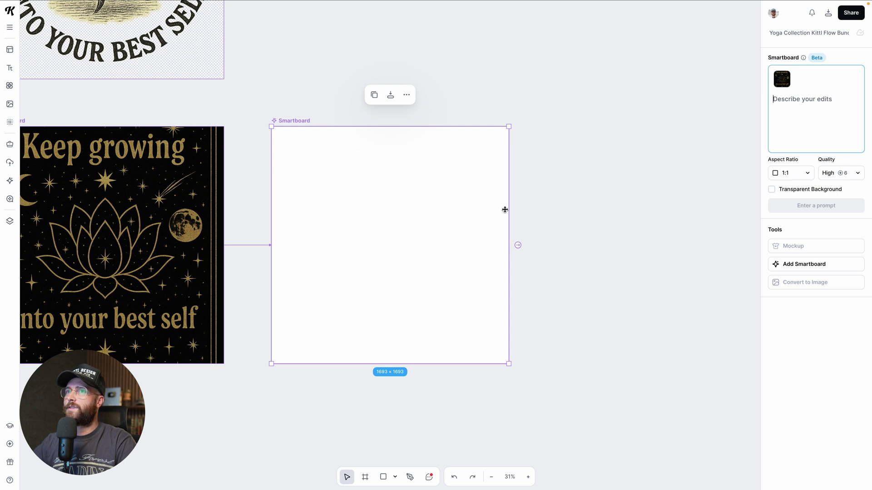
{"action": "type", "text": "cre"}
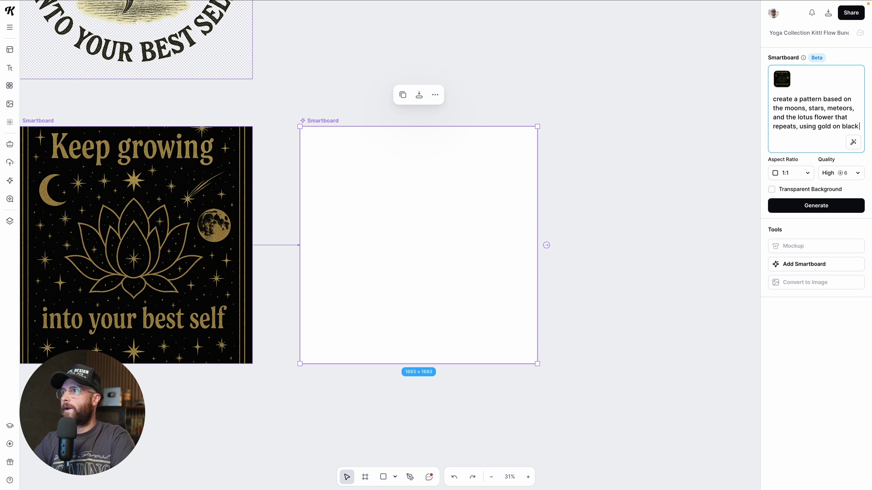
{"action": "type", "text": "und"}
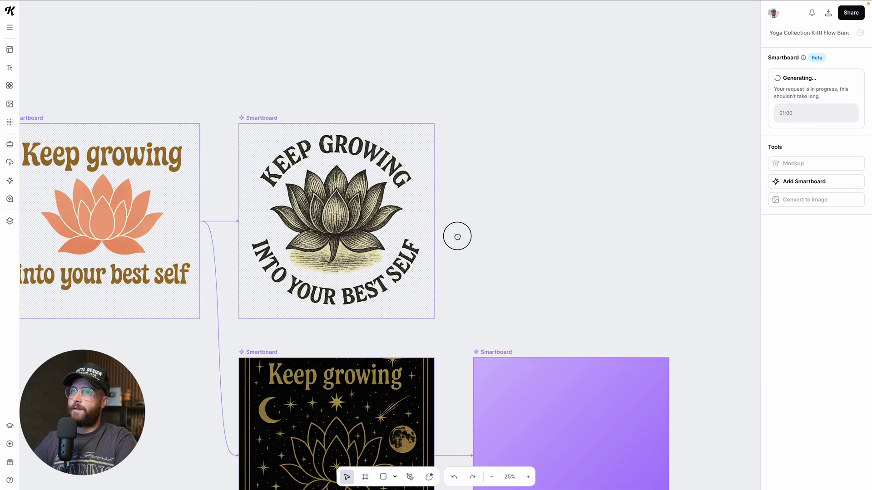
{"action": "scroll", "coordinate": [467, 177], "scroll_direction": "up", "scroll_amount": 3}
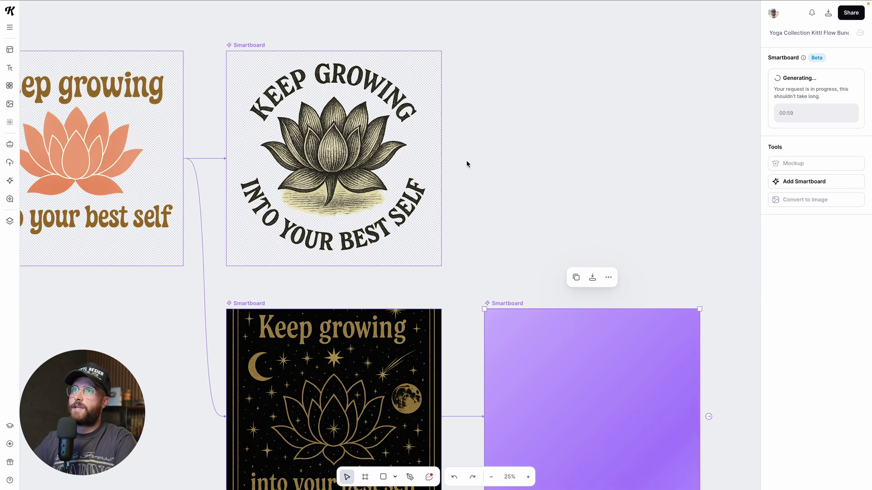
{"action": "left_click", "coordinate": [377, 200]}
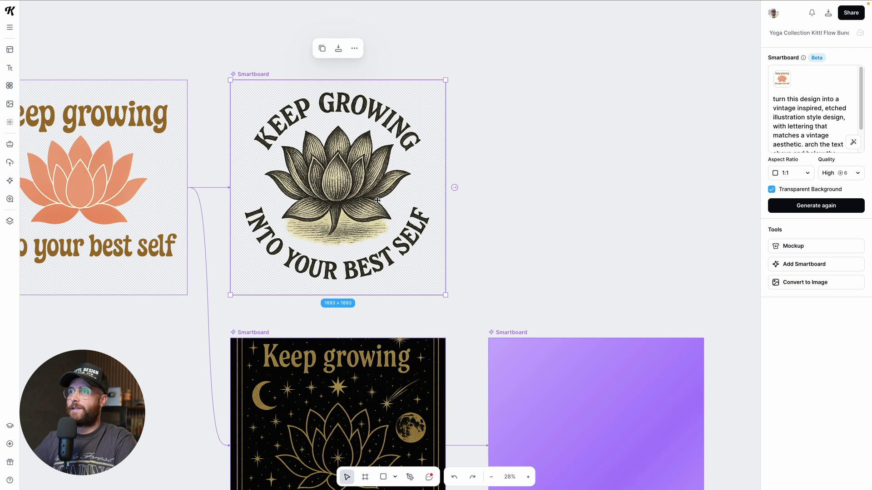
Branch a Smartboard from the etched lotus and generate a tan t-shirt mockup worn at a café with tea
{"action": "left_click", "coordinate": [454, 187]}
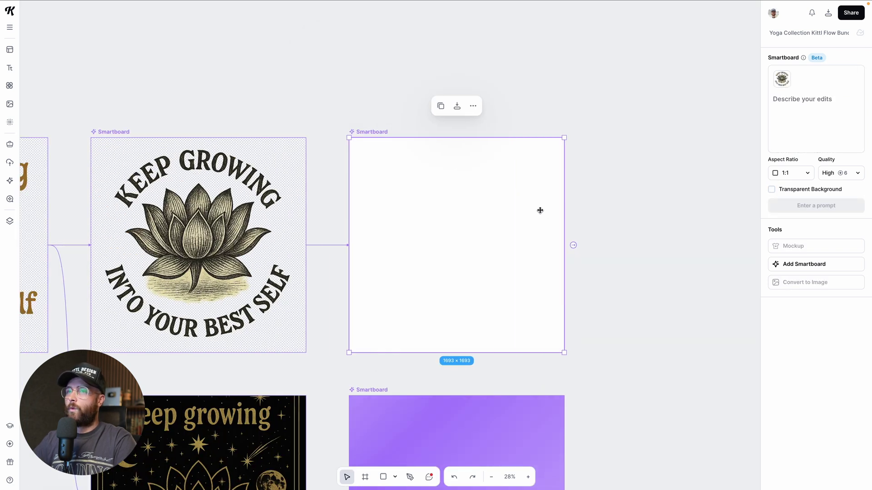
{"action": "scroll", "coordinate": [539, 209], "scroll_direction": "up", "scroll_amount": 2}
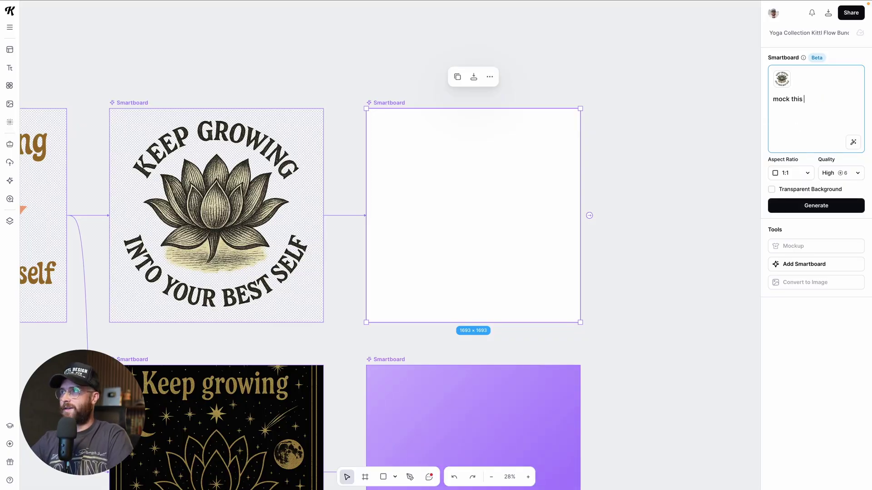
{"action": "type", "text": "design up on a t-"}
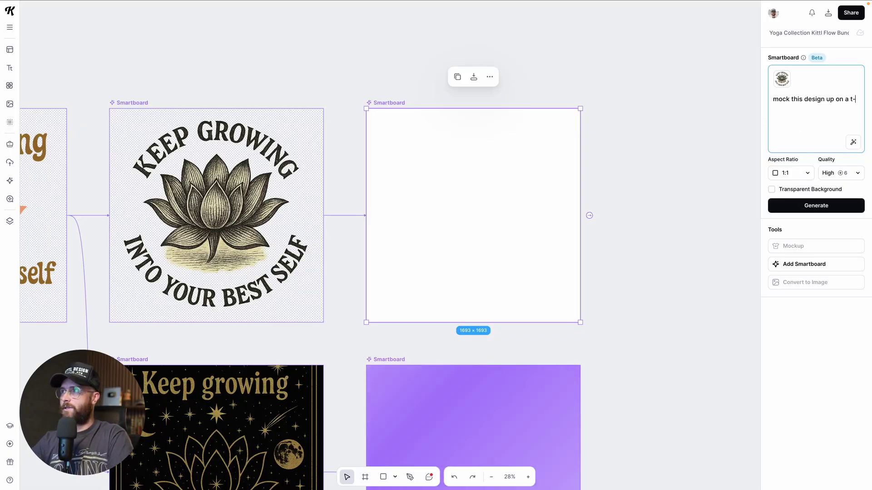
{"action": "type", "text": "shirt of someone "}
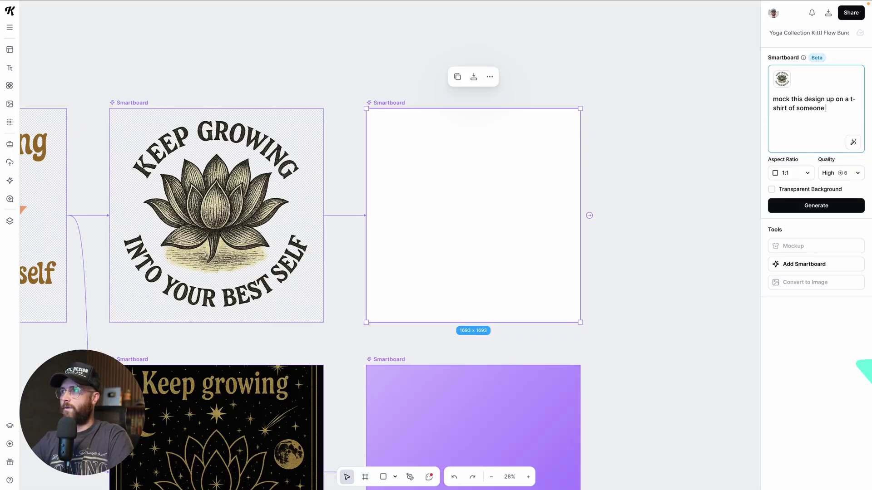
{"action": "type", "text": "wearing it"}
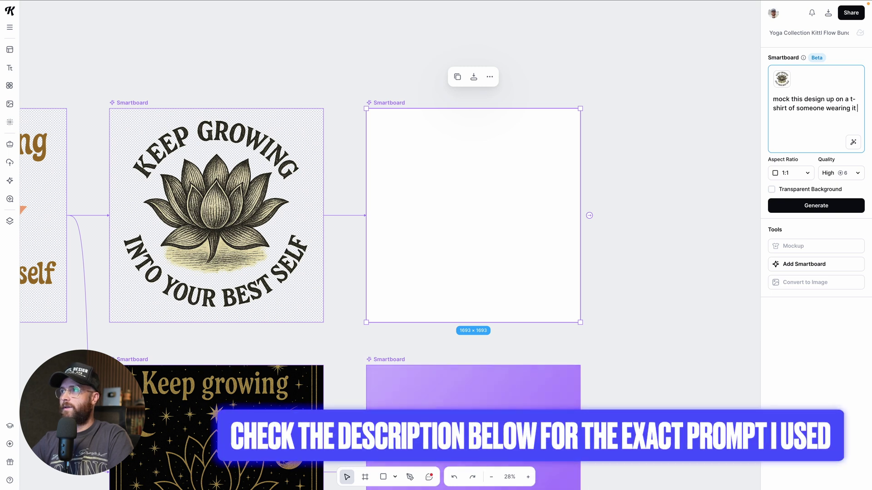
{"action": "type", "text": " sitting at a c"}
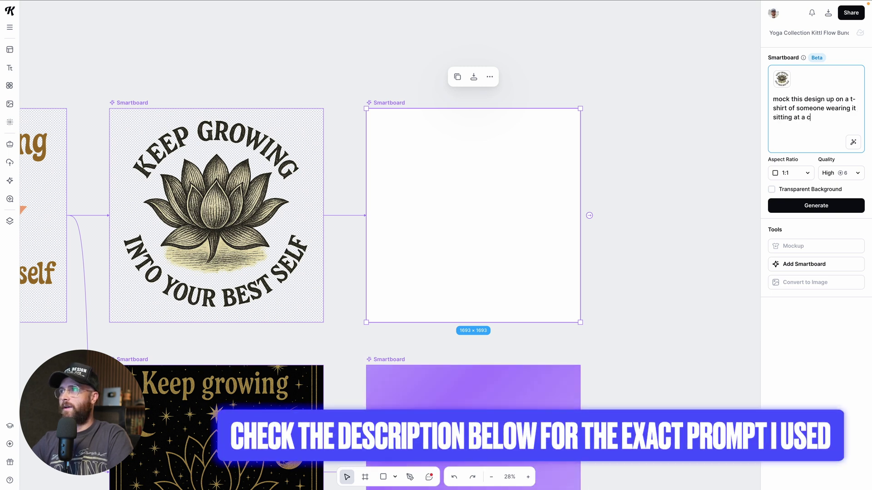
{"action": "type", "text": "afe drinking tea, shirt color should be tan, with the design staying the same colors"}
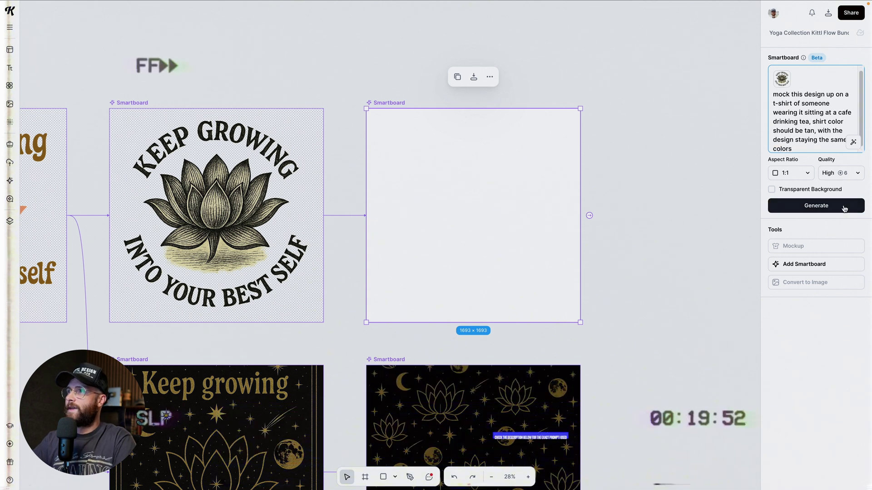
{"action": "left_click", "coordinate": [846, 205]}
{"action": "scroll", "coordinate": [600, 278], "scroll_direction": "down", "scroll_amount": 3}
{"action": "scroll", "coordinate": [600, 279], "scroll_direction": "down", "scroll_amount": 3}
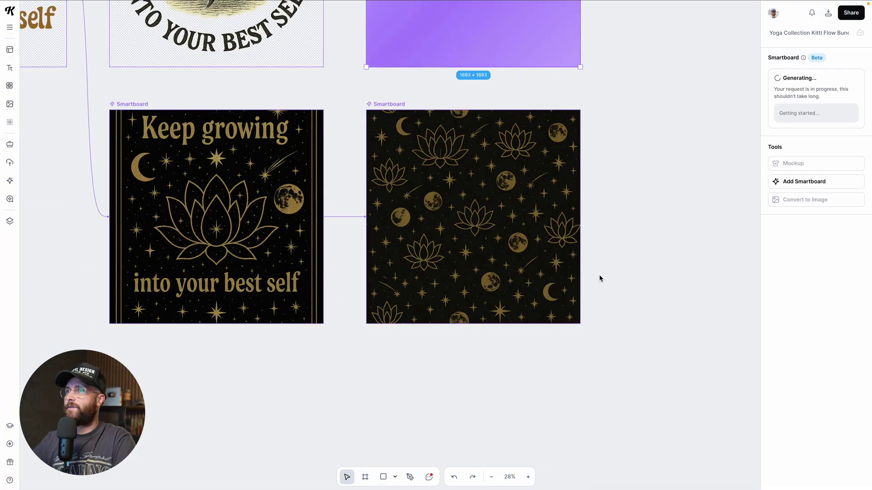
{"action": "scroll", "coordinate": [378, 93], "scroll_direction": "up", "scroll_amount": 3}
{"action": "left_click", "coordinate": [378, 92]}
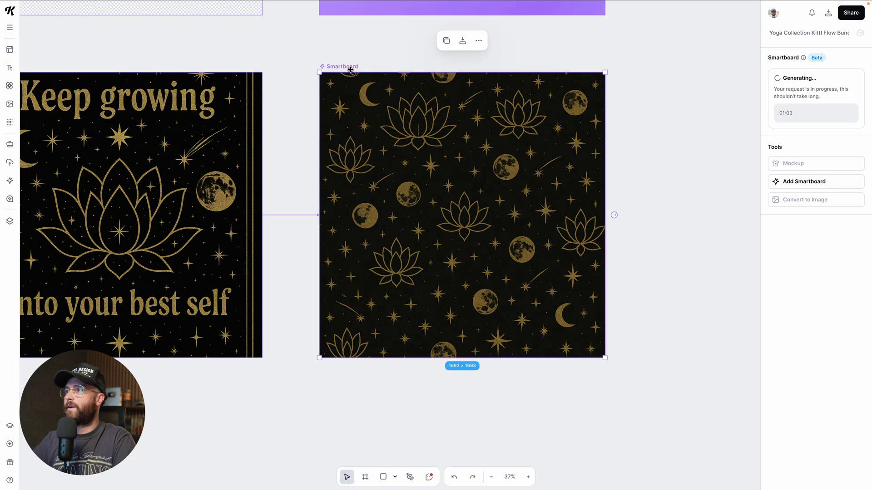
{"action": "left_click", "coordinate": [798, 283]}
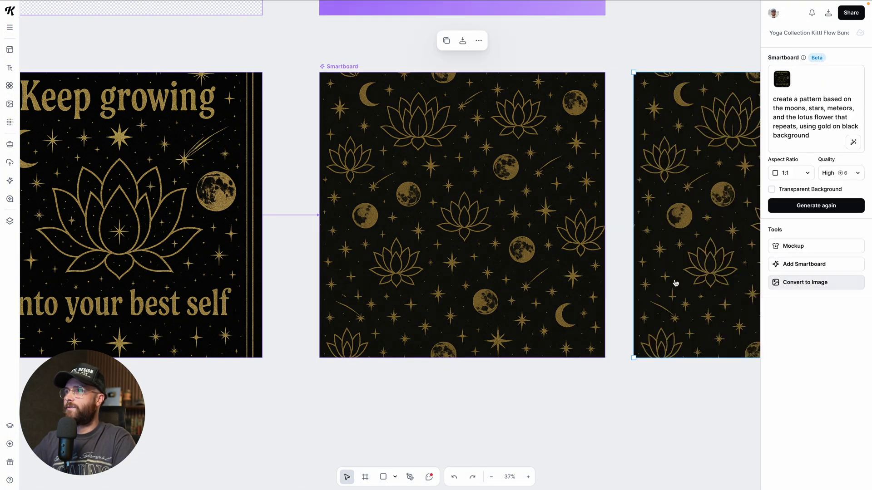
{"action": "scroll", "coordinate": [658, 250], "scroll_direction": "down", "scroll_amount": 2}
{"action": "scroll", "coordinate": [658, 249], "scroll_direction": "left", "scroll_amount": 3}
{"action": "scroll", "coordinate": [660, 253], "scroll_direction": "right", "scroll_amount": 2}
{"action": "scroll", "coordinate": [660, 253], "scroll_direction": "right", "scroll_amount": 5}
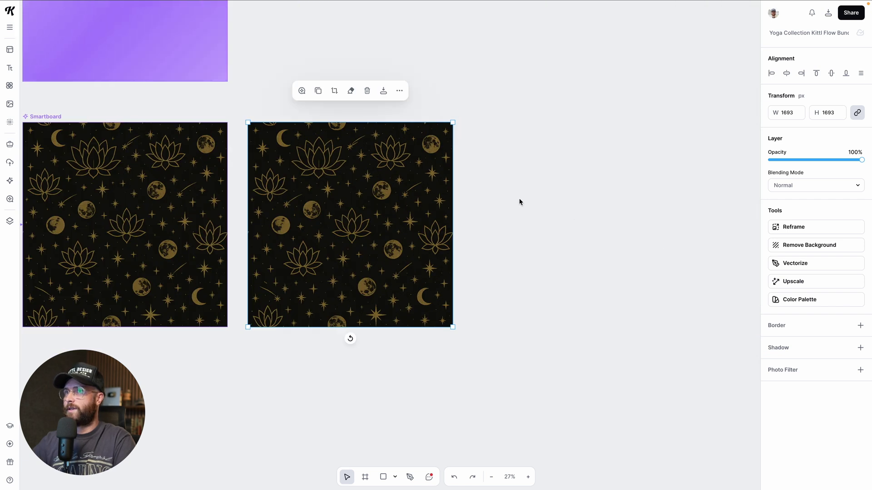
{"action": "key", "text": "Delete"}
{"action": "scroll", "coordinate": [375, 198], "scroll_direction": "left", "scroll_amount": 3}
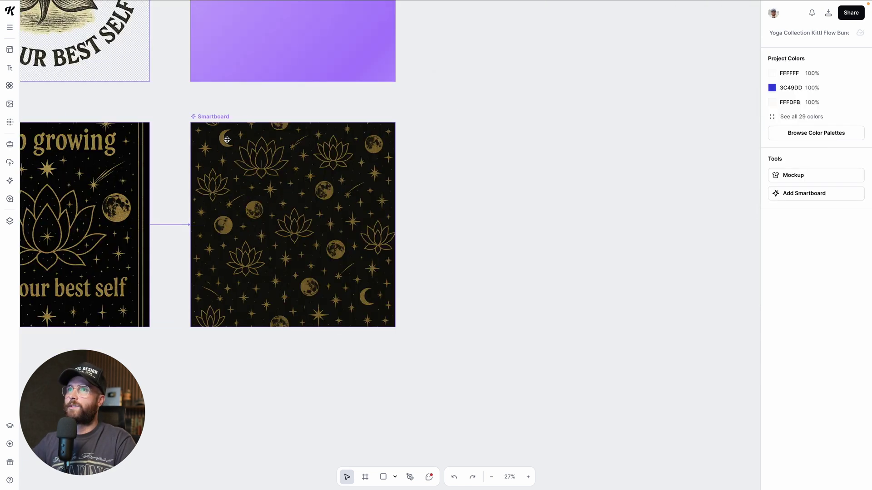
Branch a Smartboard from the gold lotus pattern and prompt a top-down phone case mockup
{"action": "left_click", "coordinate": [221, 120]}
{"action": "left_click", "coordinate": [401, 226]}
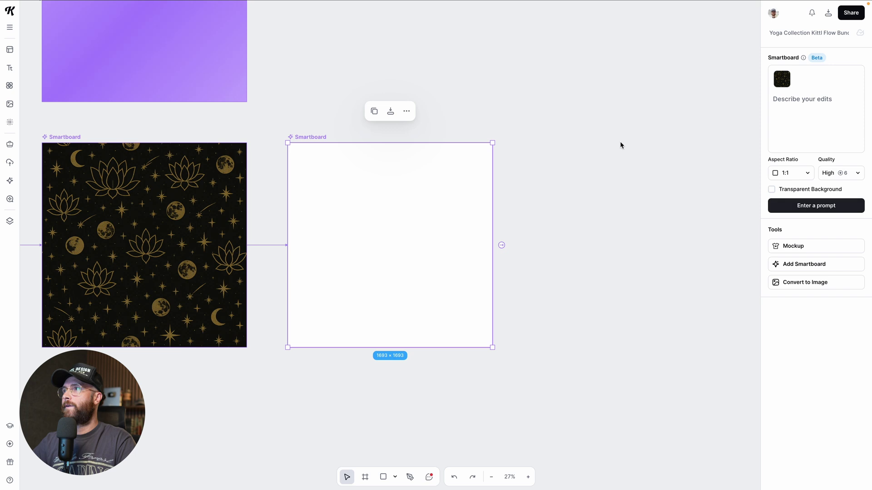
{"action": "type", "text": "apply this"}
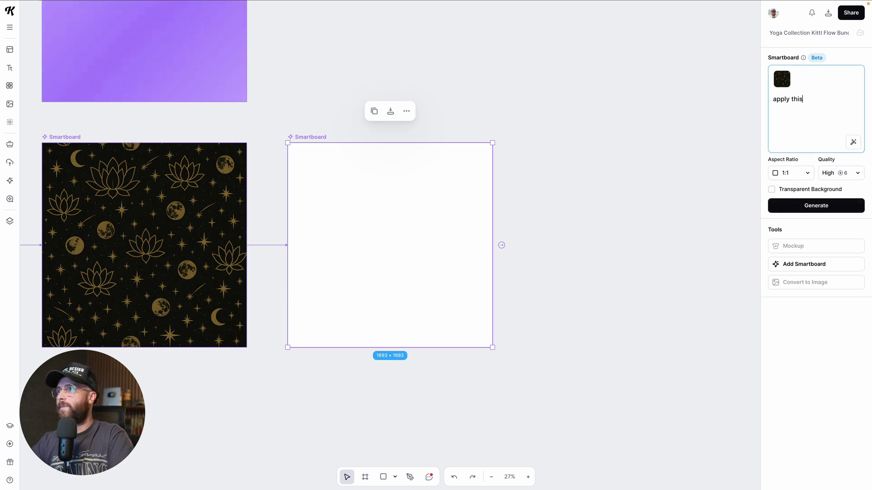
{"action": "type", "text": " pattern to "}
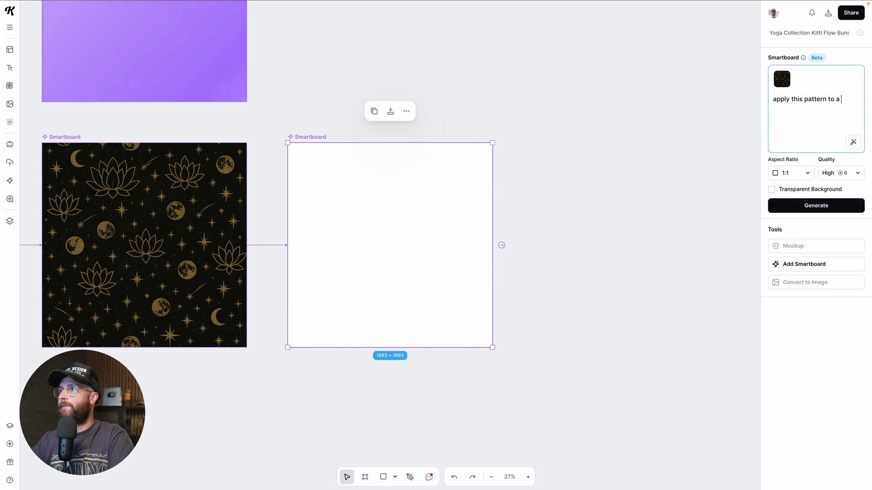
{"action": "type", "text": "a phone case "}
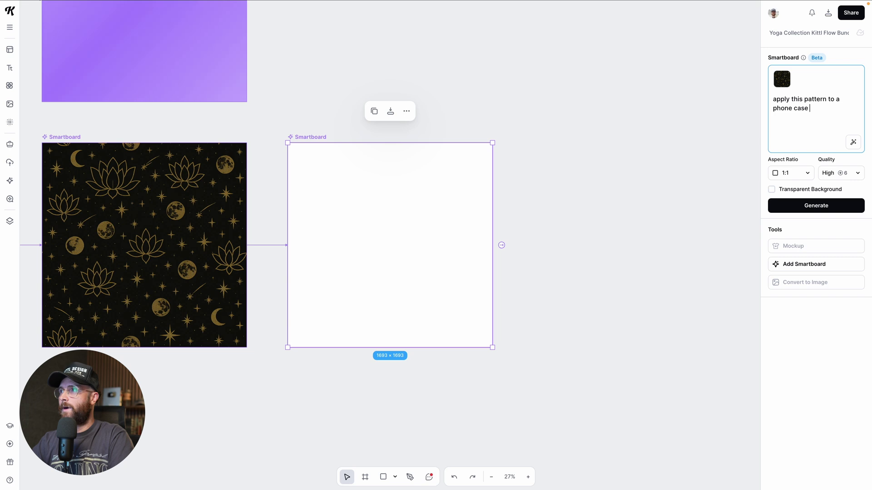
{"action": "type", "text": "mockup, top"}
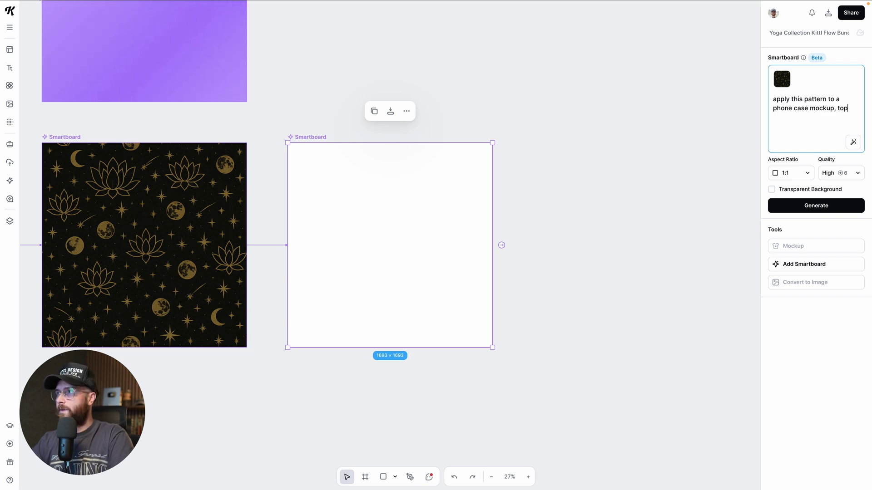
{"action": "type", "text": " down shot of th"}
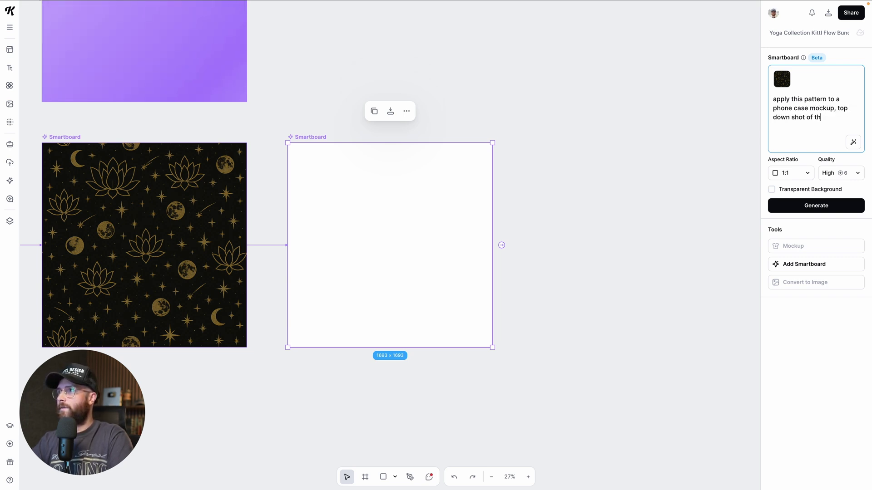
{"action": "type", "text": "e phone case sitting on a table"}
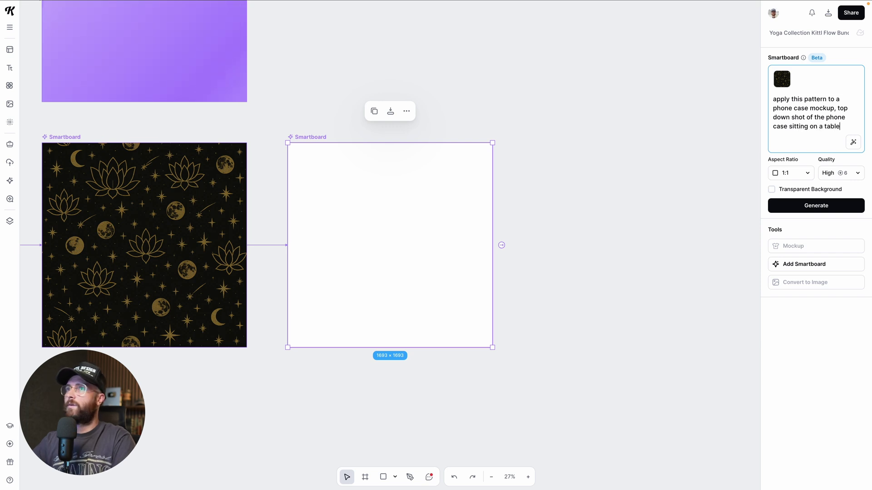
{"action": "key", "text": "Return"}
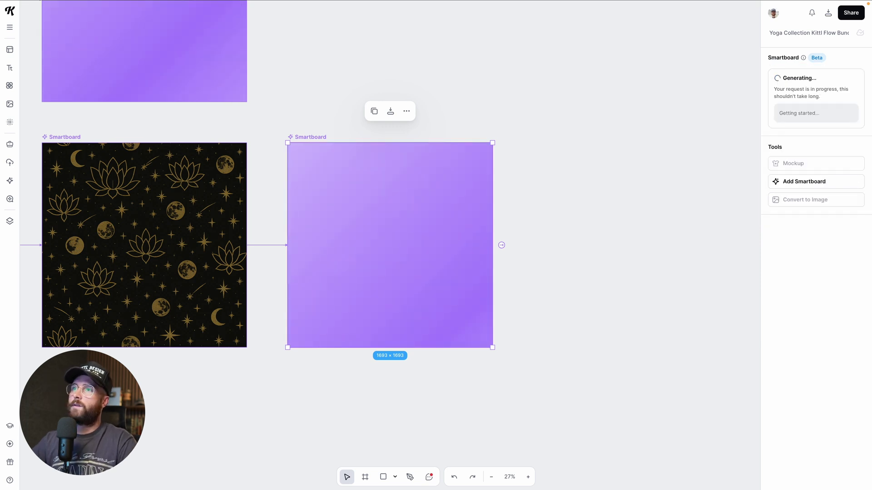
Move the pickleball club sketch photo below the Keep growing poster and scale it up
{"action": "scroll", "coordinate": [404, 221], "scroll_direction": "down", "scroll_amount": 3}
{"action": "left_click_drag", "start_coordinate": [305, 115], "coordinate": [424, 216]}
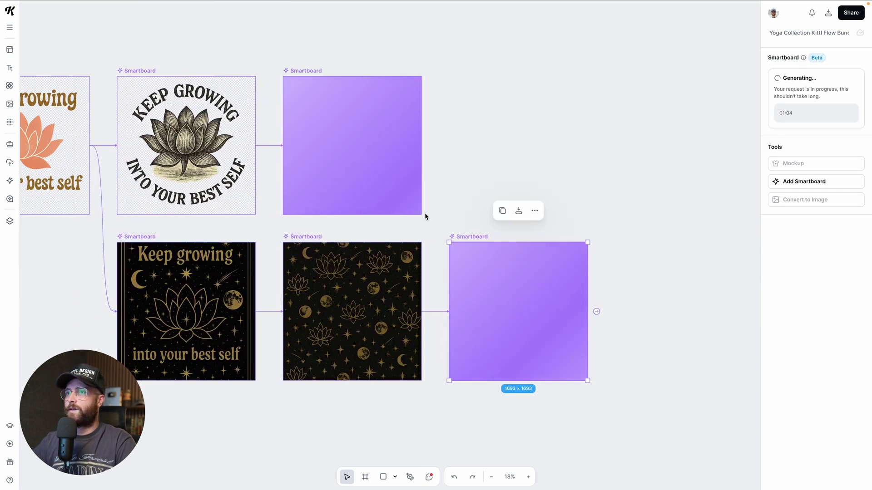
{"action": "left_click_drag", "start_coordinate": [443, 247], "coordinate": [454, 198]}
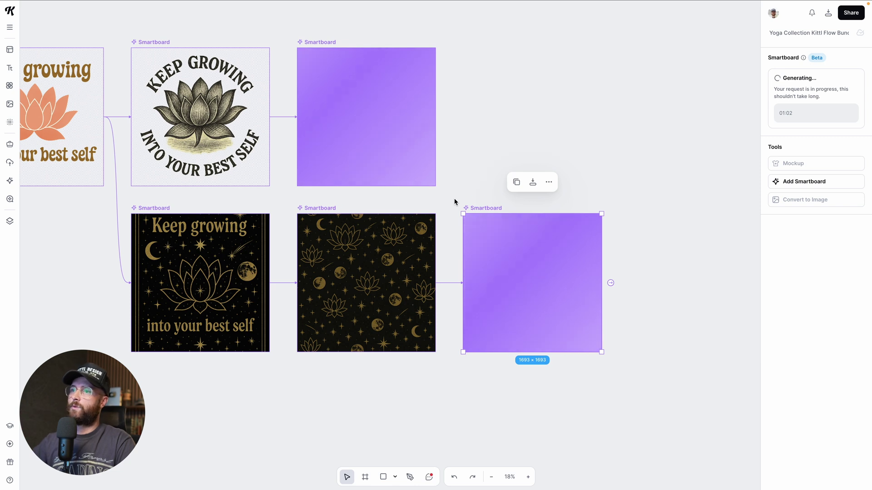
{"action": "scroll", "coordinate": [454, 200], "scroll_direction": "up", "scroll_amount": 1}
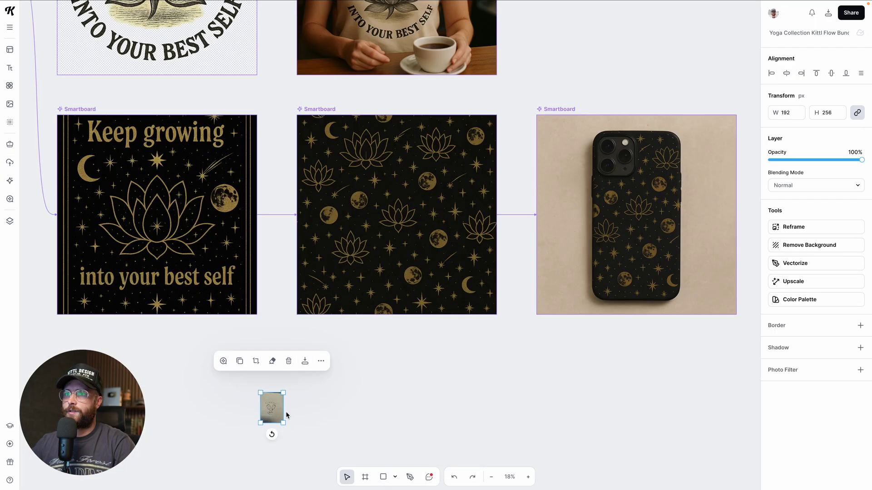
{"action": "scroll", "coordinate": [287, 415], "scroll_direction": "up", "scroll_amount": 5}
{"action": "left_click_drag", "start_coordinate": [272, 409], "coordinate": [277, 474]}
{"action": "left_click_drag", "start_coordinate": [227, 408], "coordinate": [194, 424]}
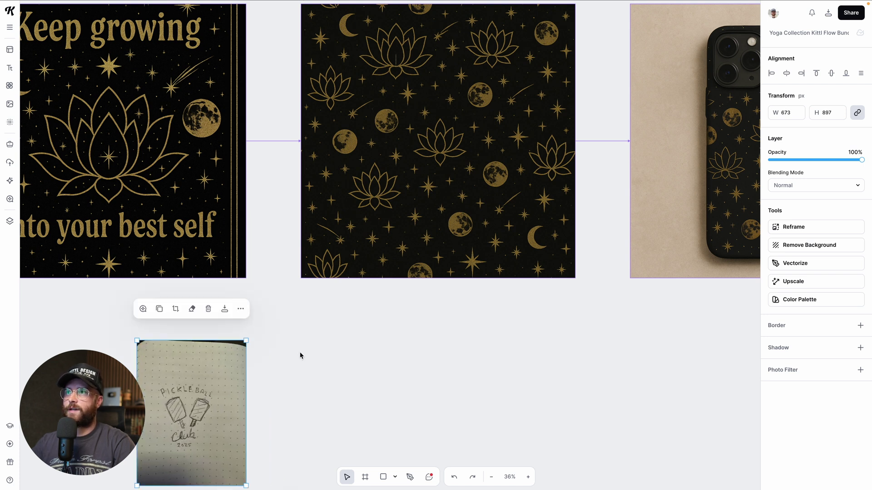
{"action": "scroll", "coordinate": [299, 354], "scroll_direction": "up", "scroll_amount": 3}
Select the t-shirt mockup Smartboard to view its prompt
{"action": "scroll", "coordinate": [301, 354], "scroll_direction": "up", "scroll_amount": 6}
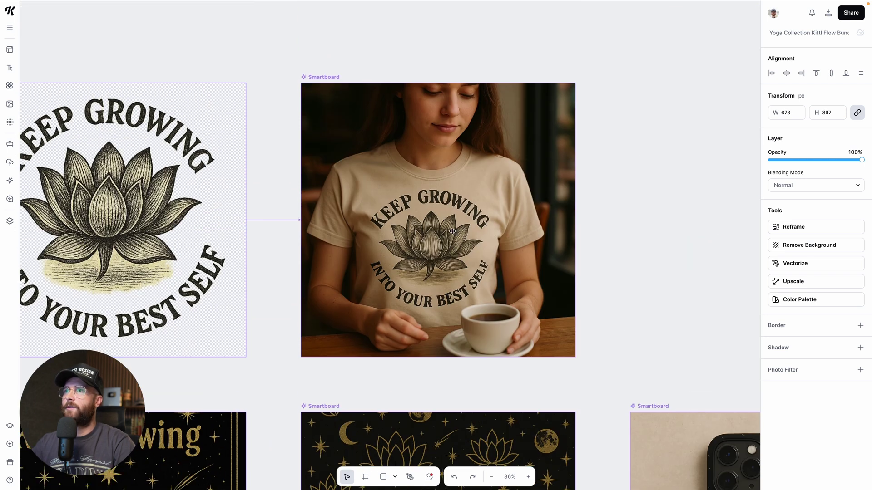
{"action": "scroll", "coordinate": [452, 233], "scroll_direction": "up", "scroll_amount": 1, "text": "ctrl"}
{"action": "left_click", "coordinate": [294, 45]}
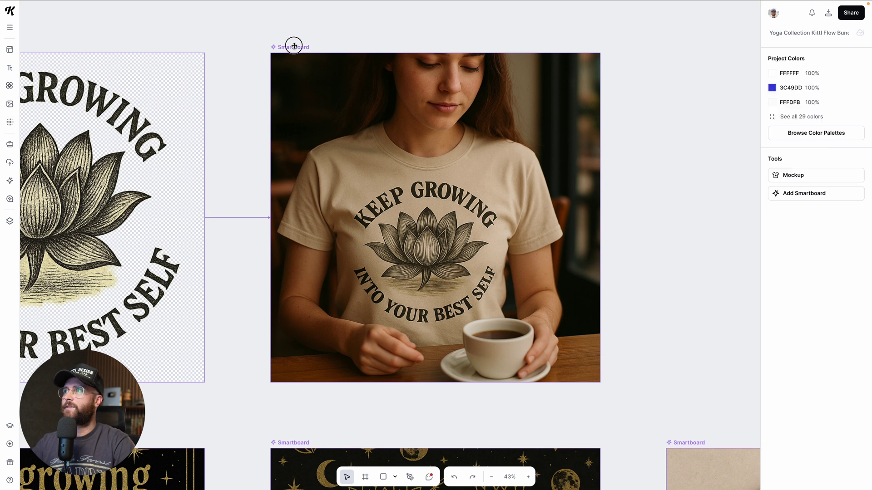
Inspect the phone case mockup, then shift the pickleball sketch slightly right beneath the lotus boards
{"action": "scroll", "coordinate": [803, 127], "scroll_direction": "down", "scroll_amount": 1}
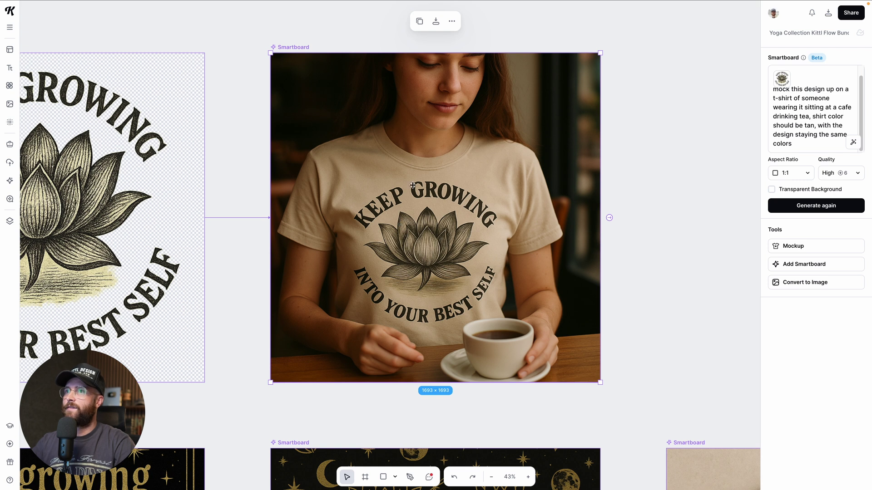
{"action": "scroll", "coordinate": [455, 323], "scroll_direction": "down", "scroll_amount": 3, "text": "ctrl"}
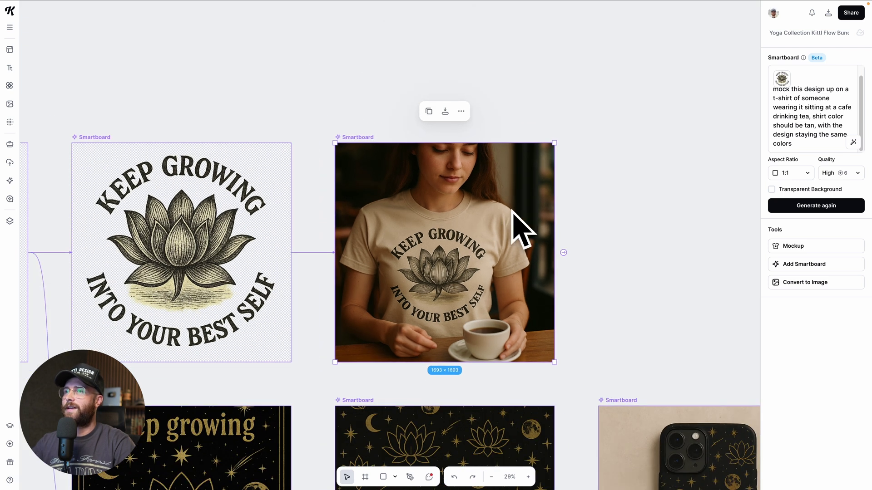
{"action": "scroll", "coordinate": [558, 335], "scroll_direction": "down", "scroll_amount": 5}
{"action": "scroll", "coordinate": [567, 343], "scroll_direction": "down", "scroll_amount": 3, "text": "ctrl"}
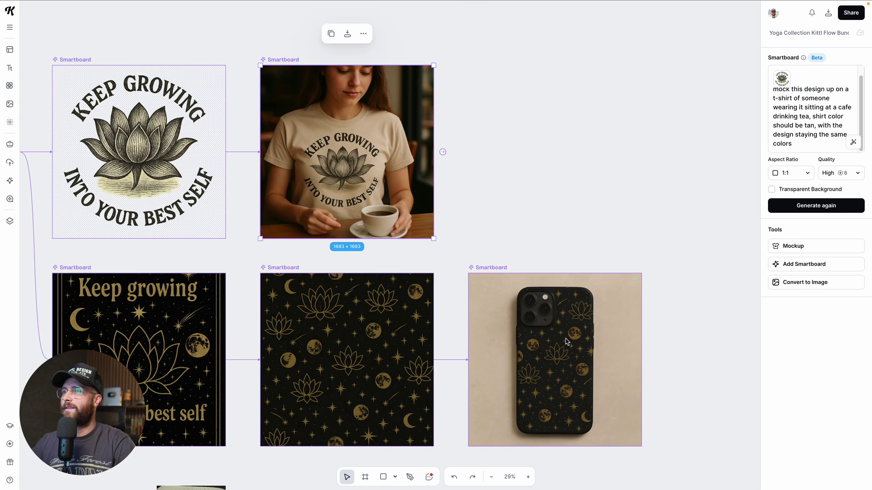
{"action": "scroll", "coordinate": [566, 342], "scroll_direction": "down", "scroll_amount": 4}
{"action": "scroll", "coordinate": [566, 342], "scroll_direction": "right", "scroll_amount": 4}
{"action": "scroll", "coordinate": [494, 307], "scroll_direction": "left", "scroll_amount": 1}
{"action": "scroll", "coordinate": [486, 307], "scroll_direction": "up", "scroll_amount": 5, "text": "ctrl"}
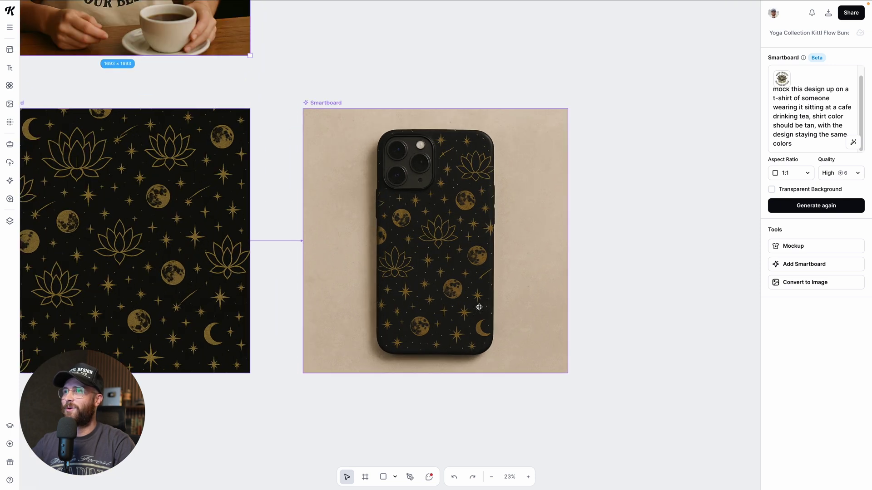
{"action": "scroll", "coordinate": [479, 308], "scroll_direction": "left", "scroll_amount": 1}
{"action": "scroll", "coordinate": [479, 308], "scroll_direction": "left", "scroll_amount": 1}
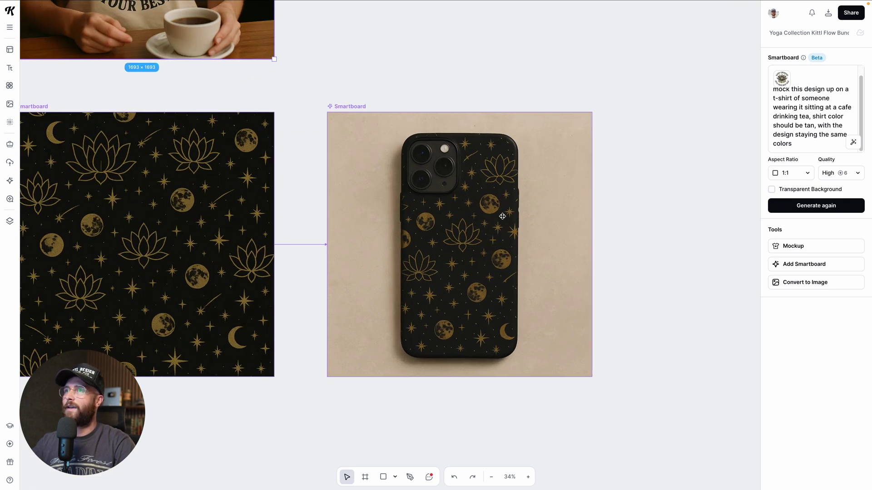
{"action": "scroll", "coordinate": [481, 306], "scroll_direction": "down", "scroll_amount": 5, "text": "ctrl"}
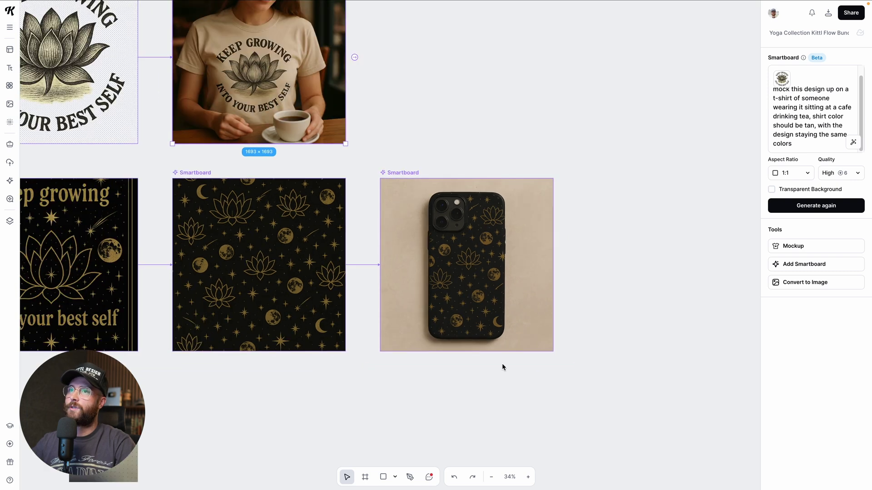
{"action": "scroll", "coordinate": [502, 367], "scroll_direction": "left", "scroll_amount": 6}
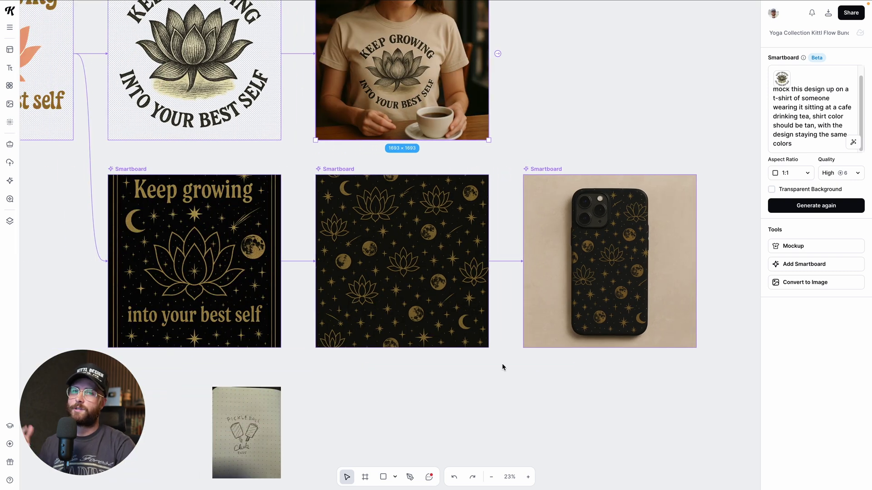
{"action": "scroll", "coordinate": [502, 367], "scroll_direction": "down", "scroll_amount": 3}
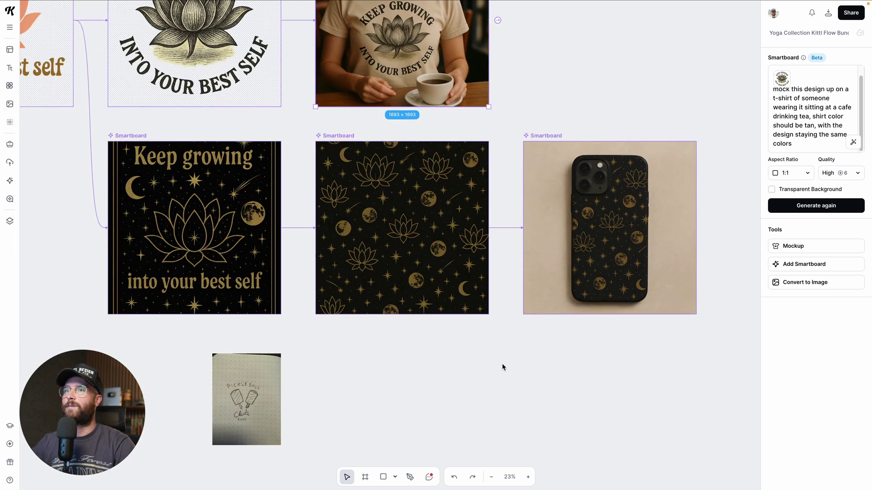
{"action": "left_click_drag", "start_coordinate": [243, 370], "coordinate": [292, 360]}
{"action": "scroll", "coordinate": [296, 376], "scroll_direction": "down", "scroll_amount": 2}
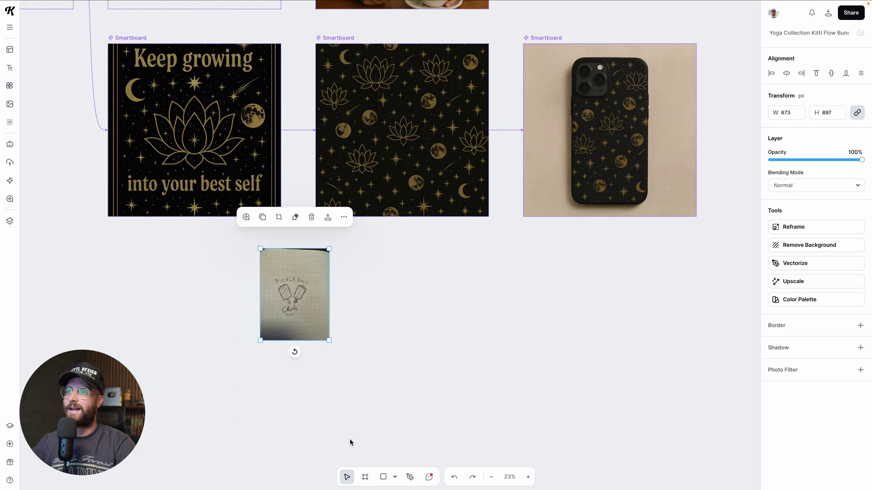
Draw a large square frame and move the pickleball sketch into it
{"action": "left_click", "coordinate": [366, 478]}
{"action": "mouse_move", "coordinate": [123, 277]}
{"action": "left_mouse_down"}
{"action": "mouse_move", "coordinate": [268, 407]}
{"action": "mouse_move", "coordinate": [248, 390]}
{"action": "mouse_move", "coordinate": [253, 403]}
{"action": "mouse_move", "coordinate": [278, 401]}
{"action": "left_mouse_up"}
{"action": "mouse_move", "coordinate": [305, 317]}
{"action": "left_mouse_down"}
{"action": "mouse_move", "coordinate": [225, 332]}
{"action": "mouse_move", "coordinate": [292, 414]}
{"action": "left_mouse_up"}
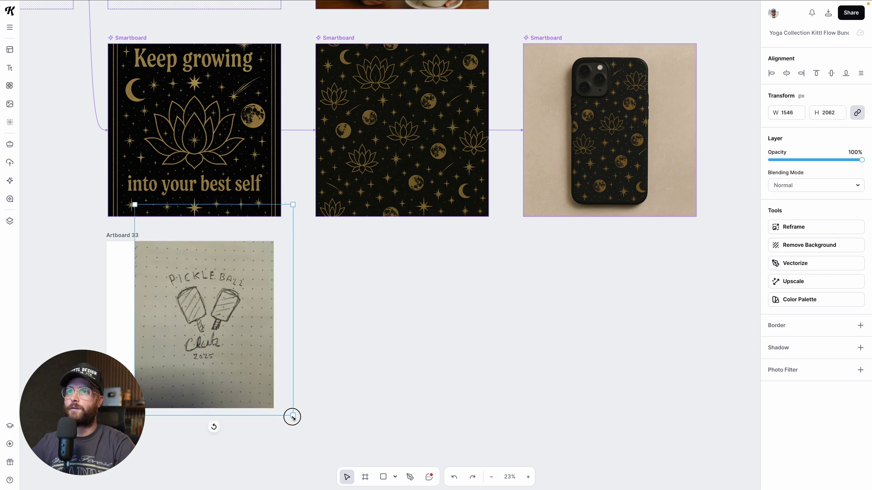
Scale and centre the sketch to fill the 1639 × 1639 Artboard 33, linking a new Smartboard
{"action": "left_click_drag", "start_coordinate": [233, 375], "coordinate": [234, 393]}
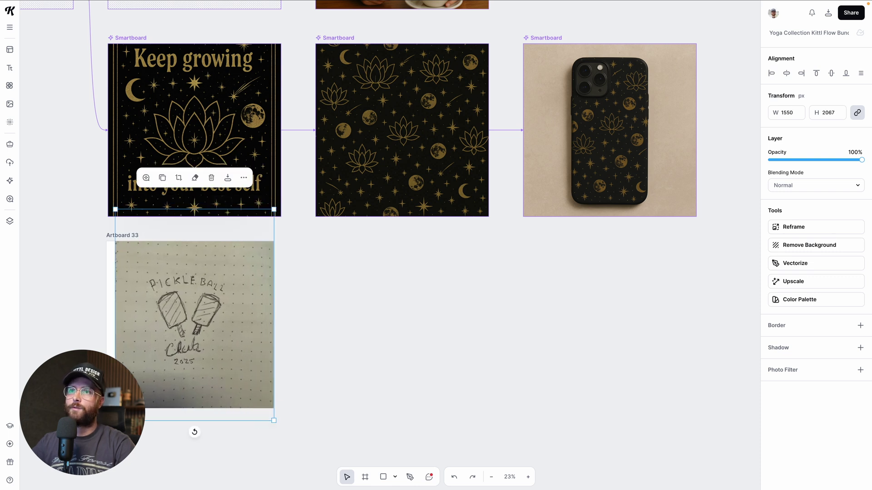
{"action": "left_click_drag", "start_coordinate": [115, 421], "coordinate": [94, 449]}
{"action": "left_click_drag", "start_coordinate": [181, 369], "coordinate": [189, 363]}
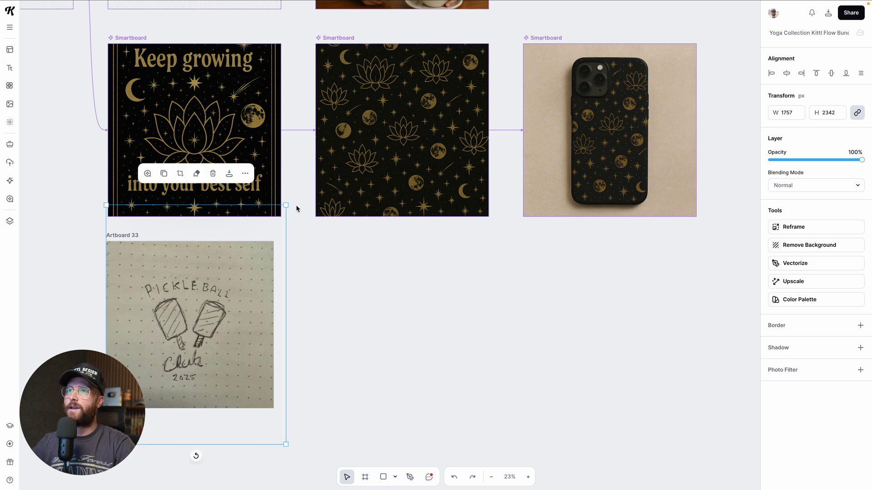
{"action": "left_click_drag", "start_coordinate": [233, 314], "coordinate": [232, 315]}
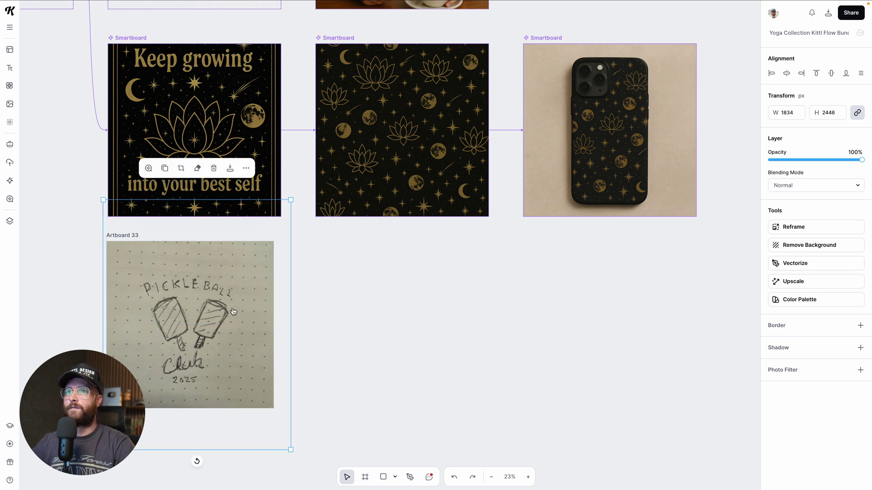
{"action": "key", "text": "Escape"}
{"action": "left_click", "coordinate": [121, 239]}
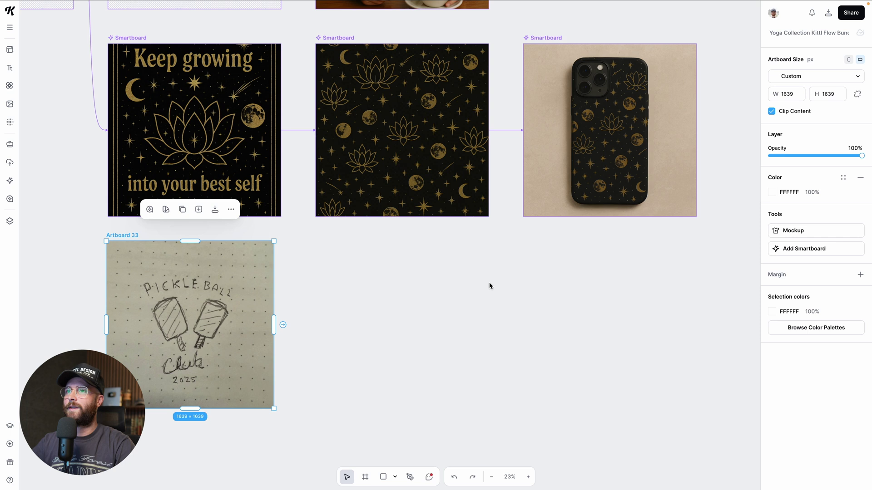
{"action": "left_click", "coordinate": [283, 325]}
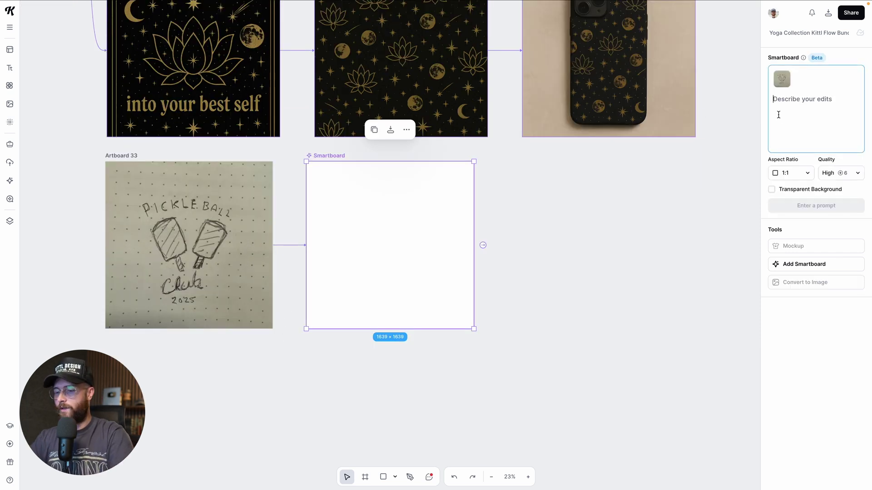
Prompt a detailed college-lettered pickleball t-shirt graphic from the sketch at 2:3 aspect ratio
{"action": "type", "text": "turn th"}
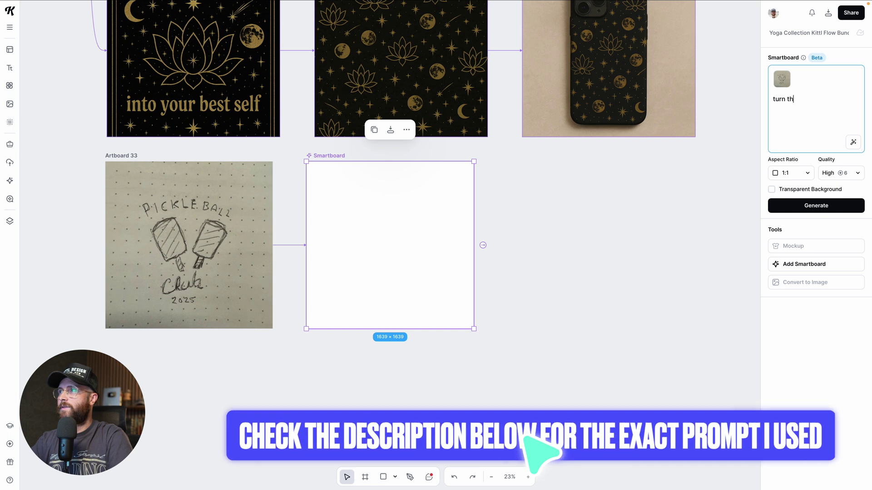
{"action": "type", "text": "is sketch into a "}
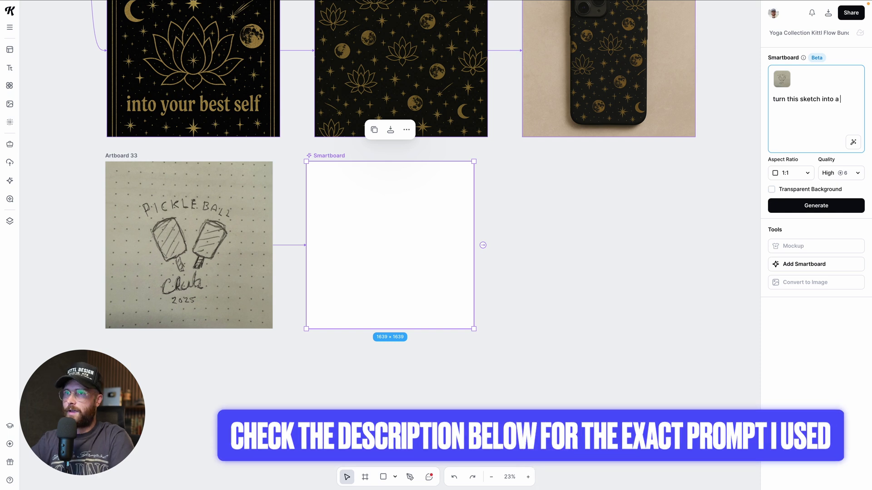
{"action": "type", "text": "highly detailed t-shirt graphic using college style lettering for \"pickleball\" and a retro script for the word \"club\""}
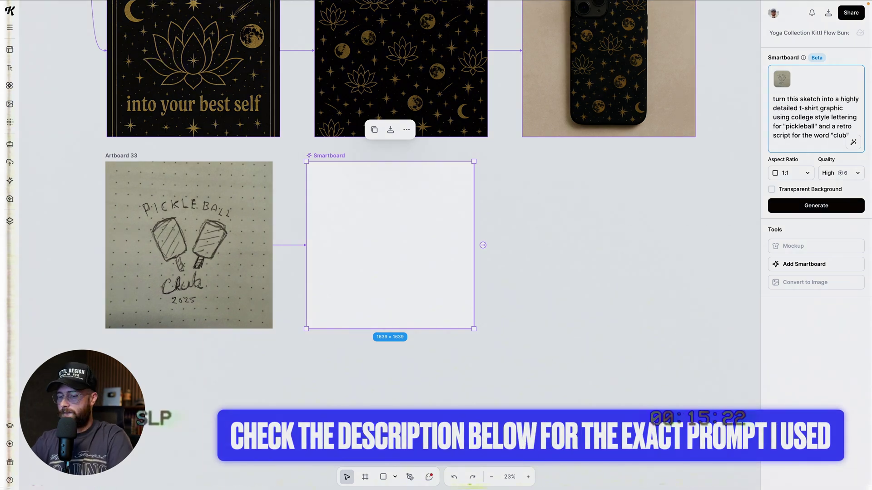
{"action": "type", "text": ", make sure that the paddles are symmetrical and use the same colors and style for each one, and use a nostalgic color palettes that incorporate green and muted yellows"}
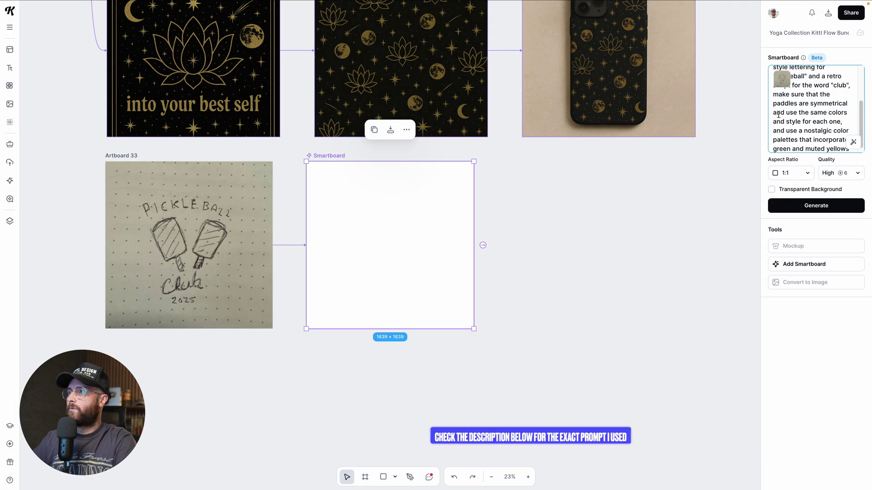
{"action": "left_click", "coordinate": [807, 173]}
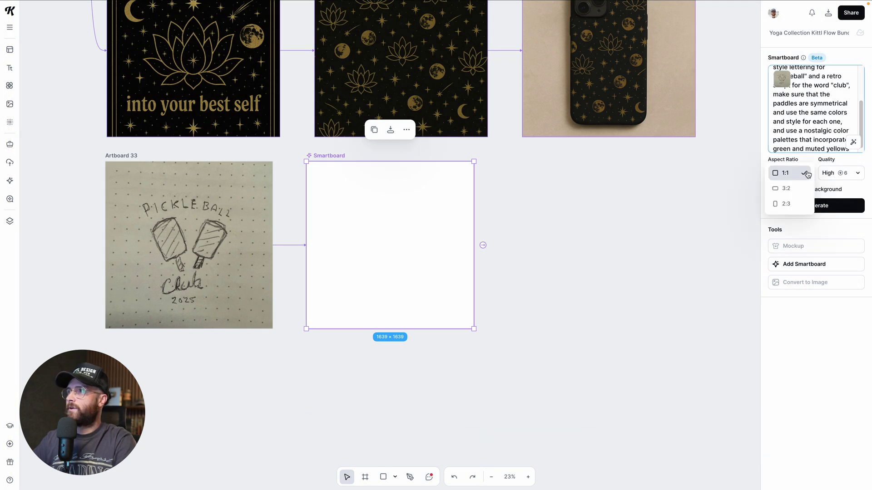
{"action": "left_click", "coordinate": [795, 204]}
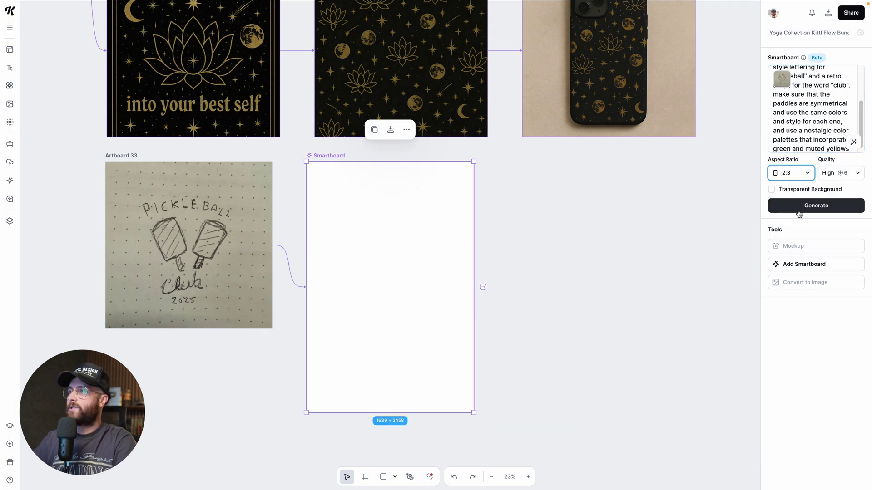
{"action": "left_click", "coordinate": [799, 209]}
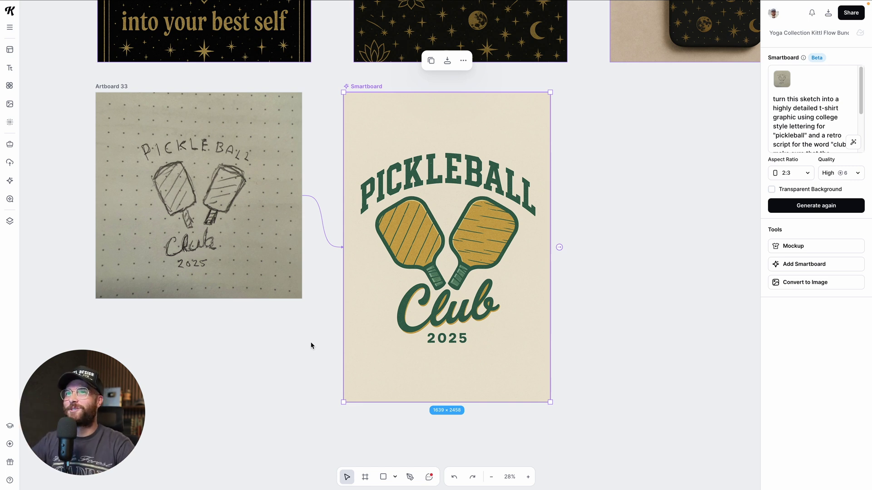
Let the green-and-gold 'PICKLEBALL Club 2025' graphic render, then convert it to an image copy
{"action": "scroll", "coordinate": [309, 343], "scroll_direction": "up", "scroll_amount": 1}
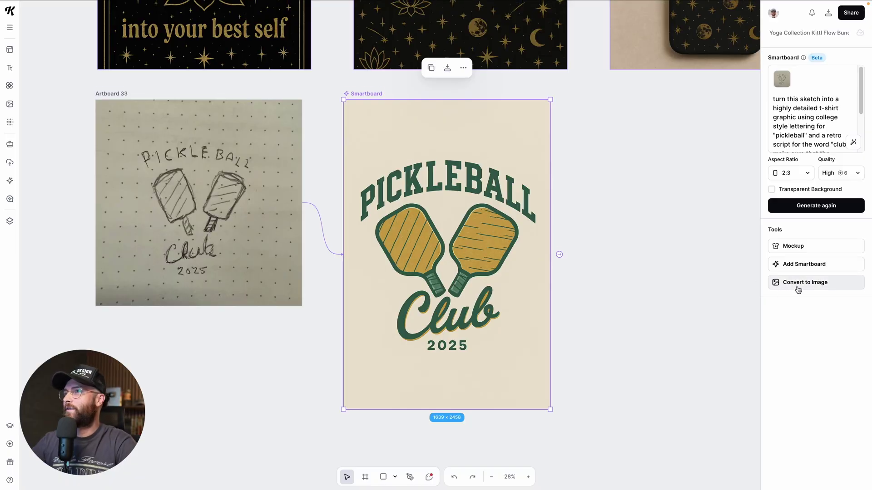
{"action": "left_click", "coordinate": [798, 286]}
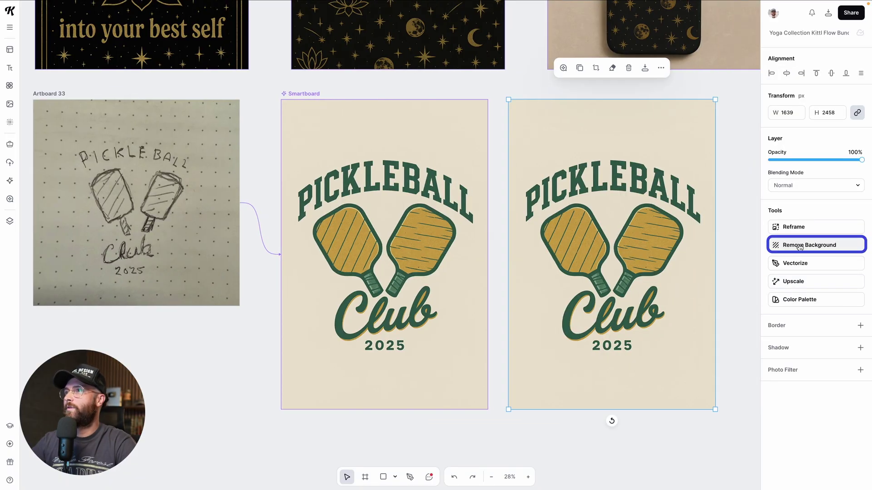
Remove the image copy's cream background and vectorize it with 10 colours
{"action": "left_click", "coordinate": [799, 246]}
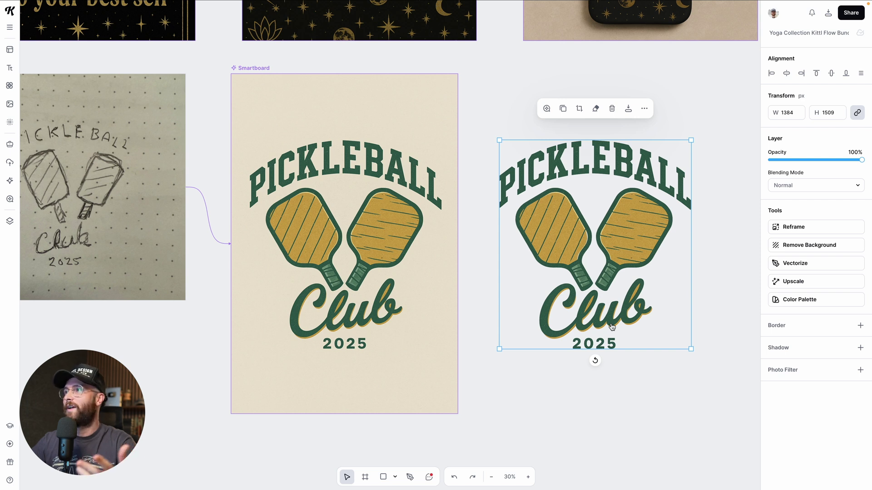
{"action": "scroll", "coordinate": [612, 327], "scroll_direction": "right", "scroll_amount": 3}
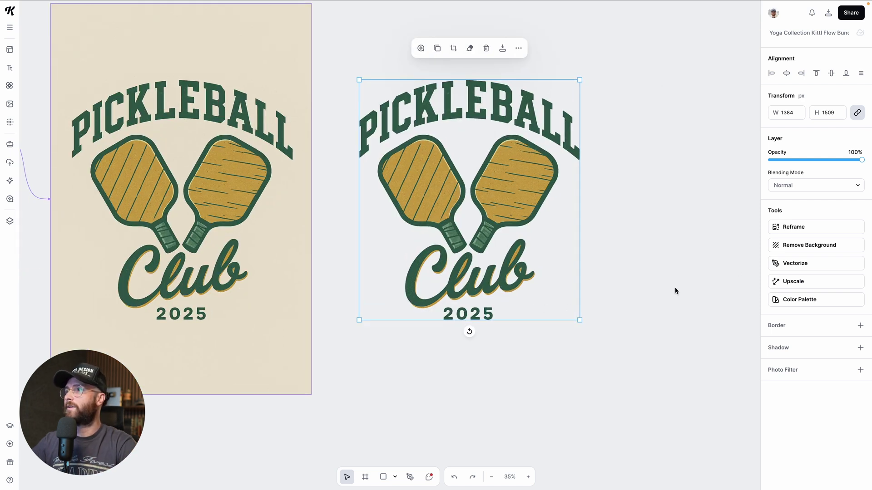
{"action": "left_click", "coordinate": [798, 264]}
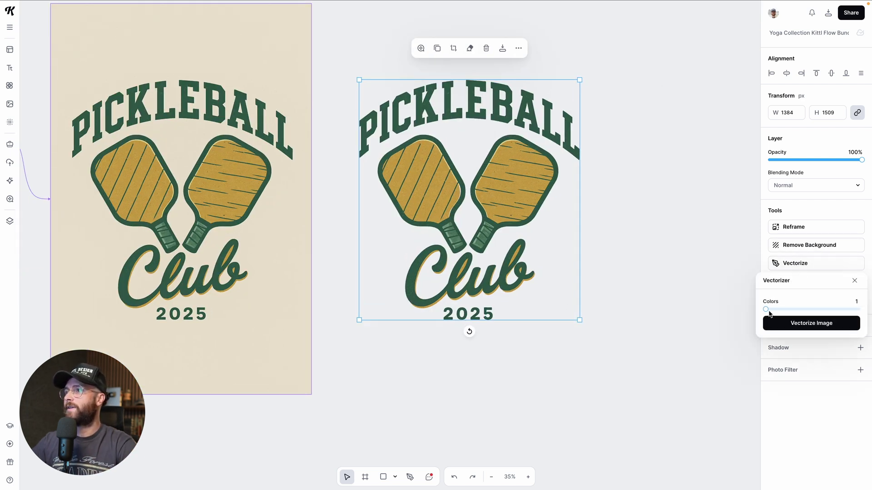
{"action": "left_click_drag", "start_coordinate": [769, 312], "coordinate": [820, 310]}
{"action": "left_click", "coordinate": [817, 322]}
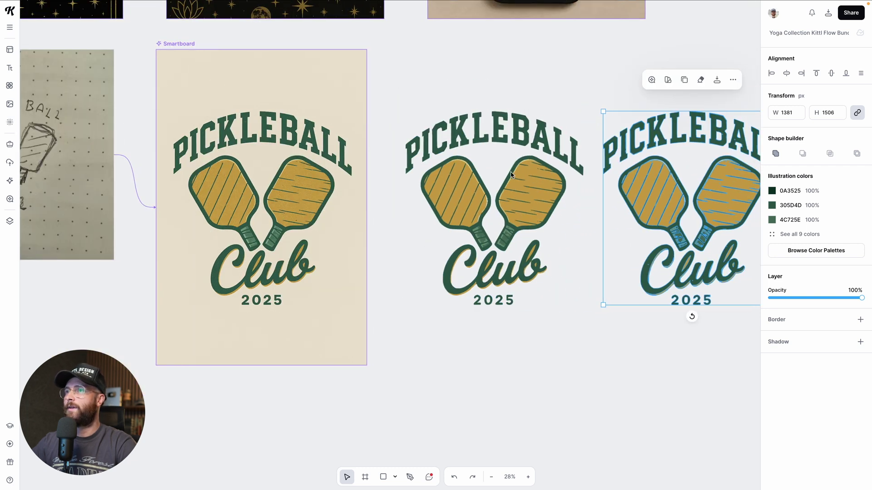
Recolour the vectorized pickleball logo with the Red Autumn palette
{"action": "scroll", "coordinate": [510, 175], "scroll_direction": "right", "scroll_amount": 8}
{"action": "scroll", "coordinate": [367, 267], "scroll_direction": "left", "scroll_amount": 2}
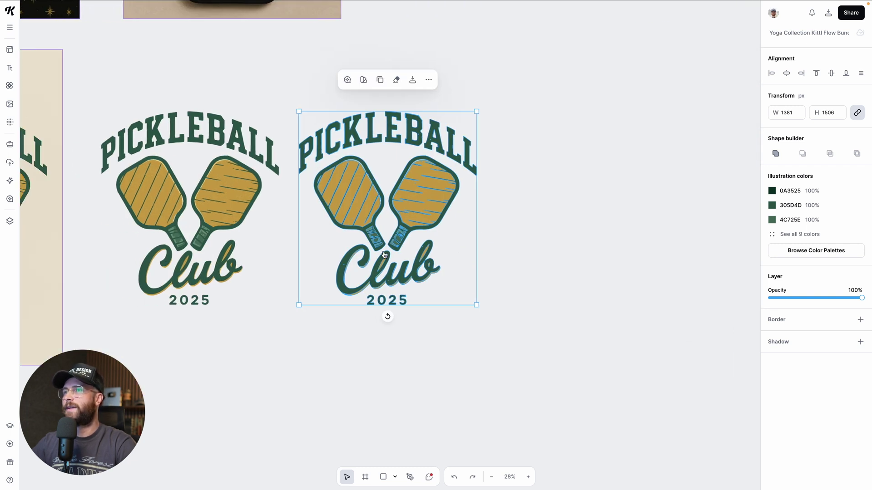
{"action": "left_click", "coordinate": [804, 253]}
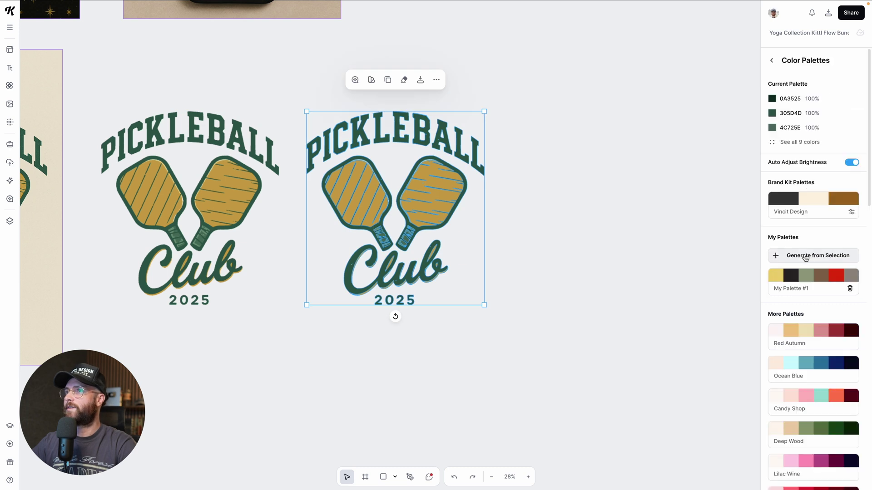
{"action": "left_click", "coordinate": [808, 330]}
Duplicate the logo, recolour the copy with Retro Toy, and select all three logos
{"action": "left_click_drag", "start_coordinate": [437, 216], "coordinate": [671, 227]}
{"action": "scroll", "coordinate": [812, 374], "scroll_direction": "down", "scroll_amount": 4}
{"action": "left_click", "coordinate": [806, 437]}
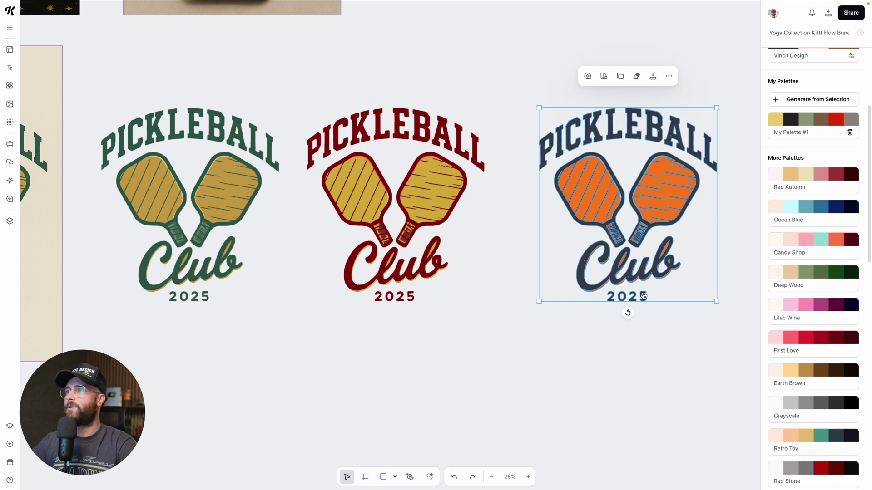
{"action": "scroll", "coordinate": [599, 360], "scroll_direction": "down", "scroll_amount": 3}
{"action": "left_click", "coordinate": [585, 372]}
{"action": "scroll", "coordinate": [584, 372], "scroll_direction": "down", "scroll_amount": 2}
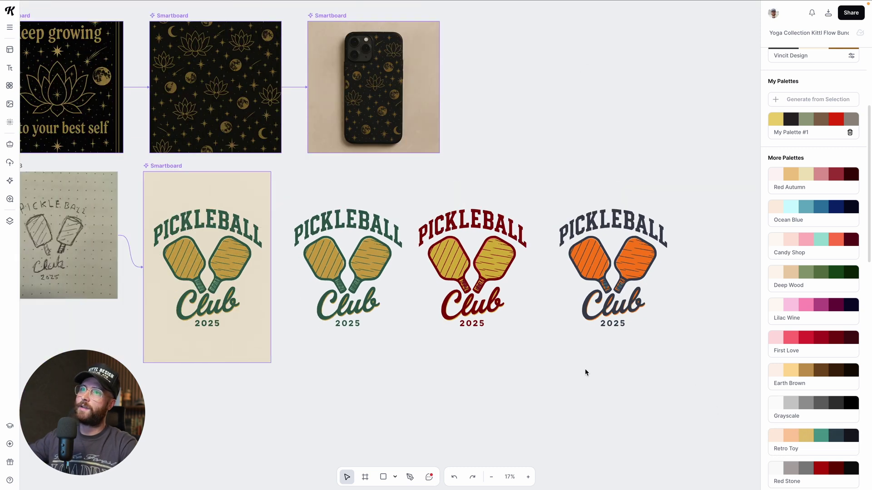
{"action": "left_click_drag", "start_coordinate": [585, 369], "coordinate": [363, 290]}
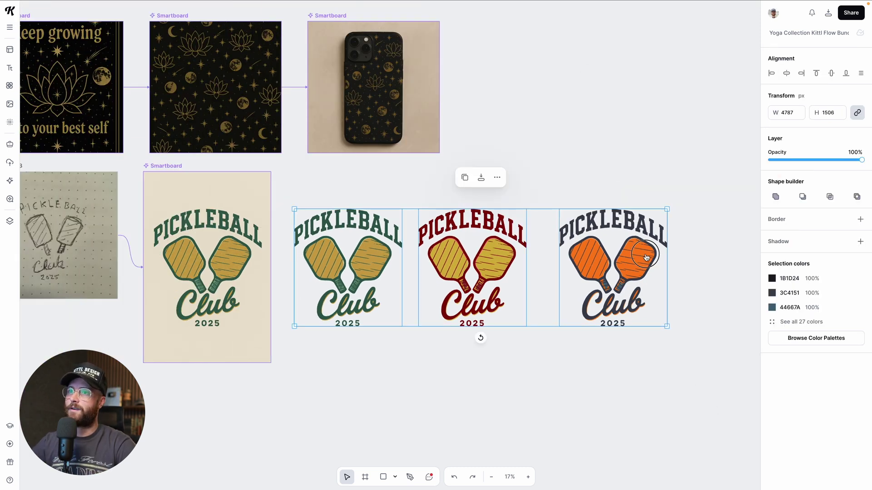
Move the three logos below the Smartboard and branch a new Smartboard from the pickleball design
{"action": "left_click_drag", "start_coordinate": [646, 256], "coordinate": [493, 425]}
{"action": "left_click", "coordinate": [174, 167]}
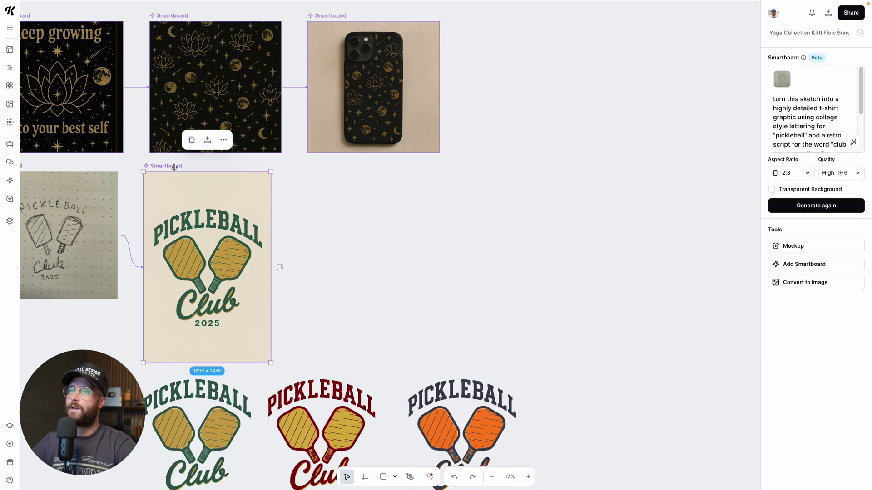
{"action": "left_click", "coordinate": [280, 266]}
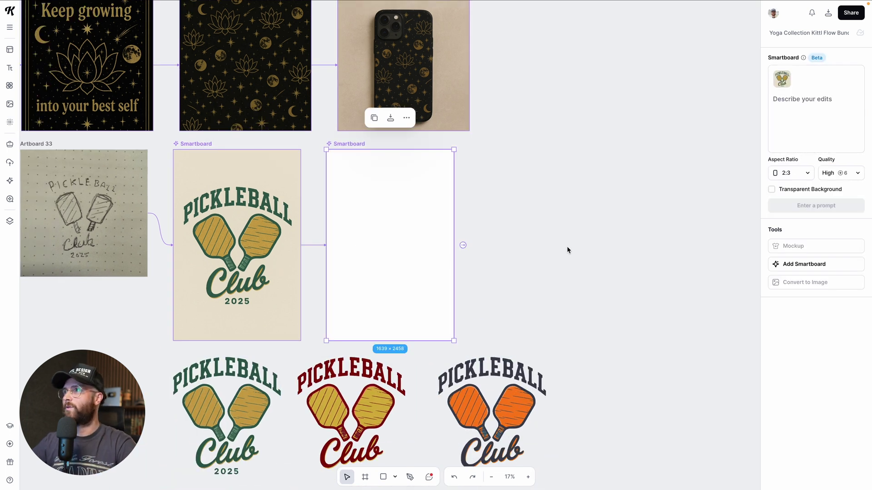
Prompt and generate a same-style 'billiards' version with a billiards table, pool sticks and 8 ball
{"action": "left_click", "coordinate": [796, 104]}
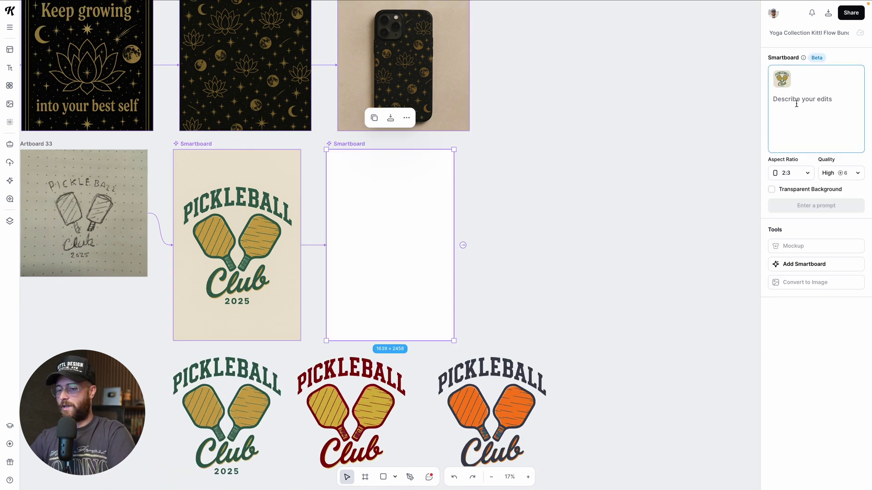
{"action": "type", "text": "using the same "}
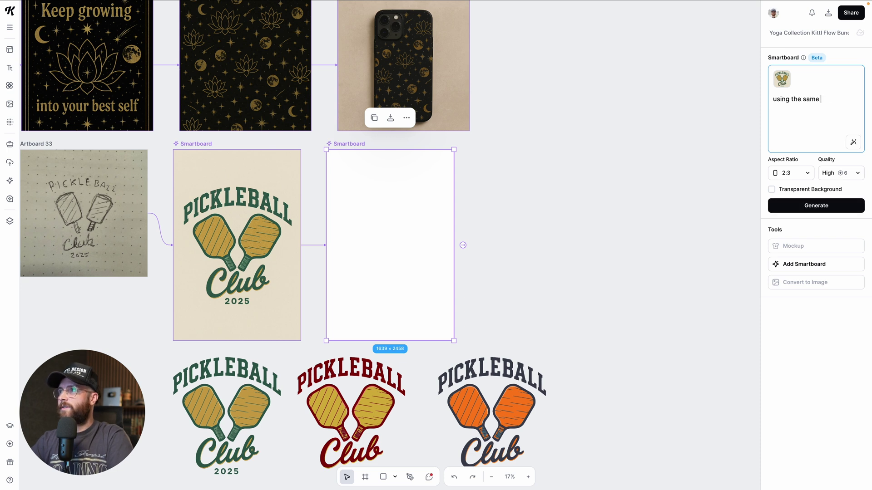
{"action": "type", "text": "exact style, "}
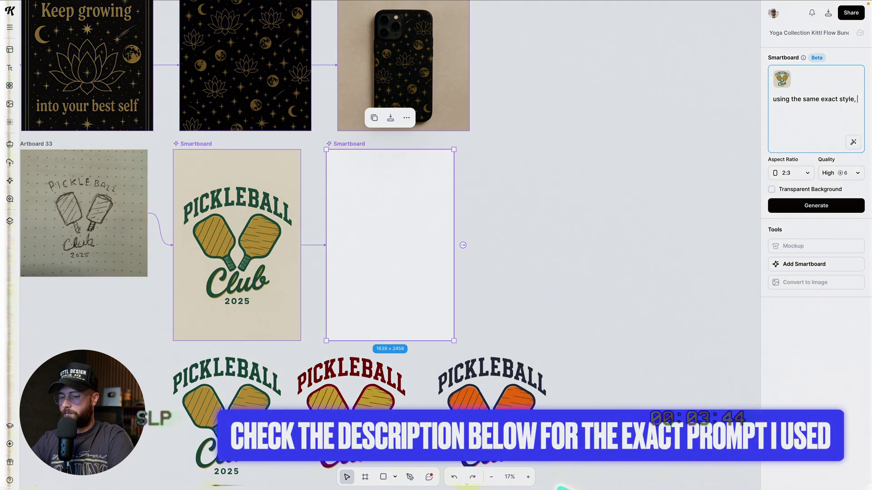
{"action": "type", "text": "change the text at the top to say \"pool table\" and change the illustration in the middle to a billiards table in the same style with "}
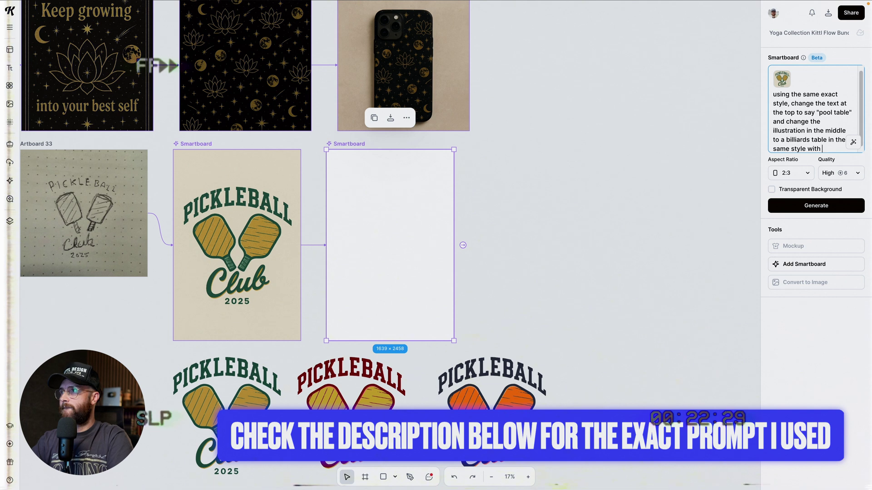
{"action": "type", "text": "pool"}
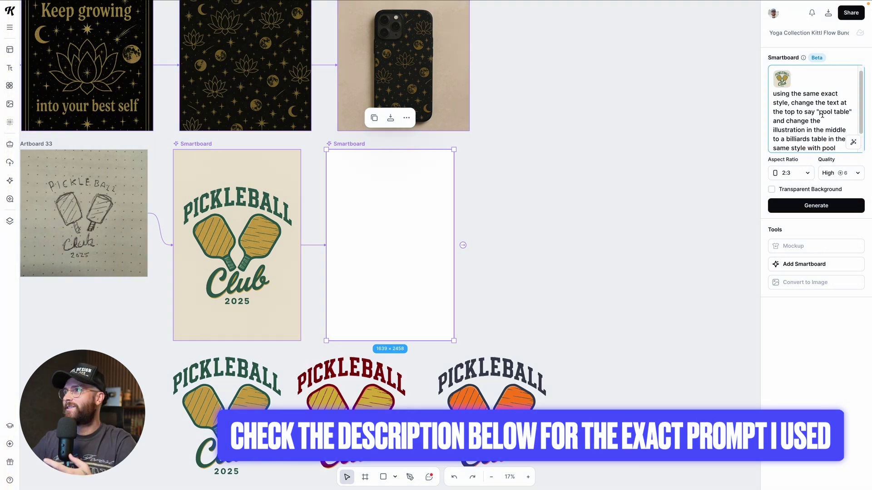
{"action": "left_click_drag", "start_coordinate": [827, 112], "coordinate": [849, 112]}
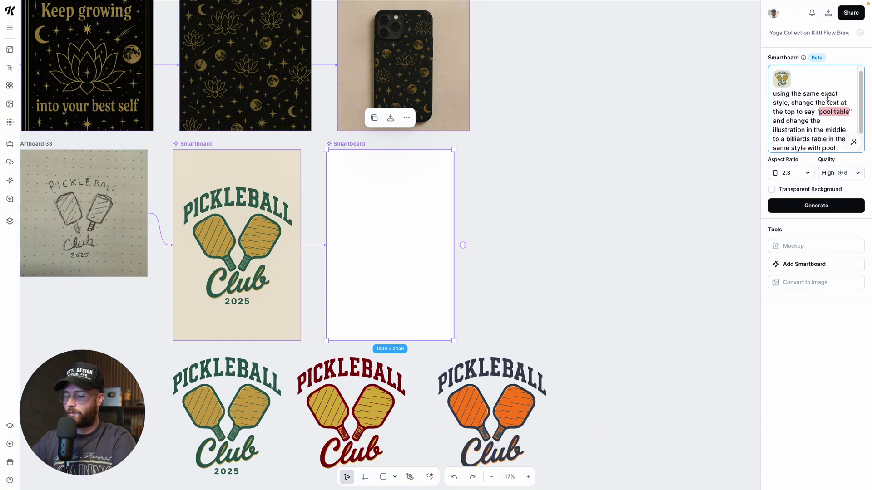
{"action": "type", "text": "billia"}
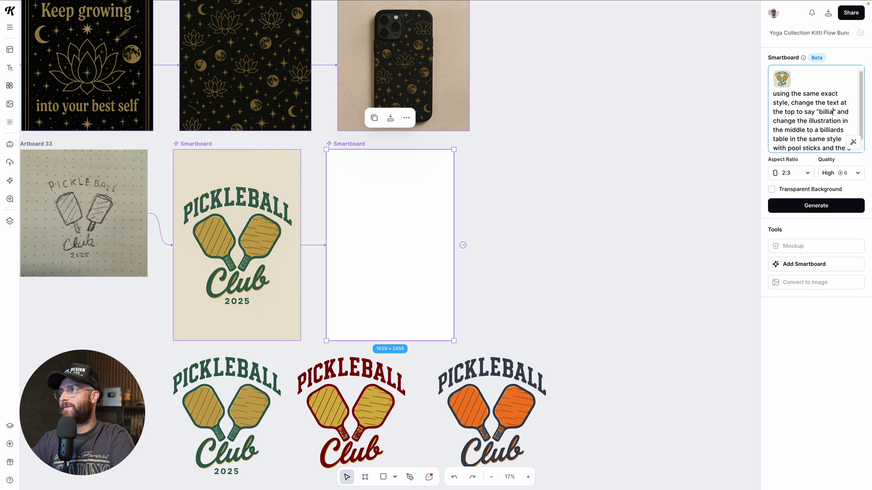
{"action": "type", "text": "rds"}
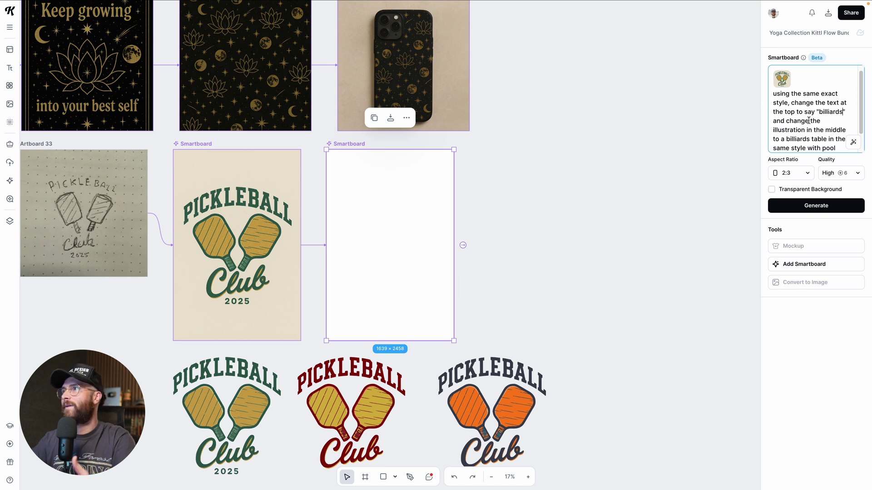
{"action": "scroll", "coordinate": [816, 123], "scroll_direction": "down", "scroll_amount": 2}
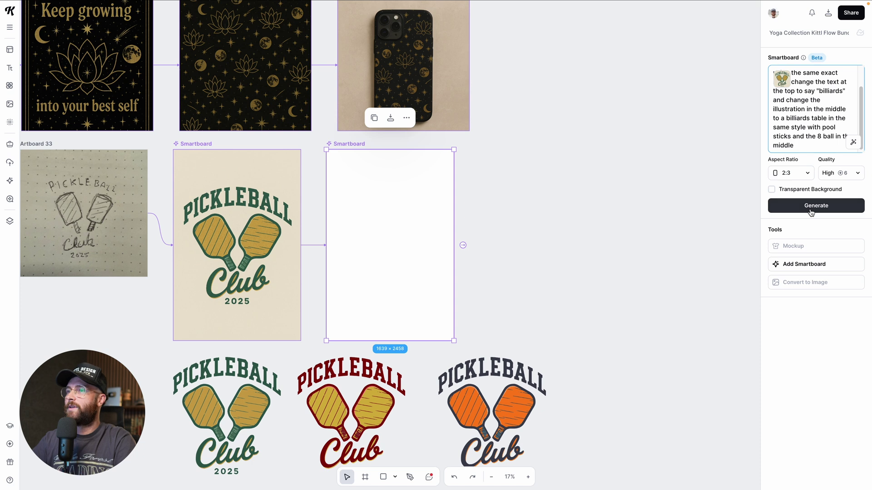
{"action": "left_click", "coordinate": [810, 206]}
{"action": "scroll", "coordinate": [686, 243], "scroll_direction": "down", "scroll_amount": 3}
{"action": "left_click", "coordinate": [473, 336]}
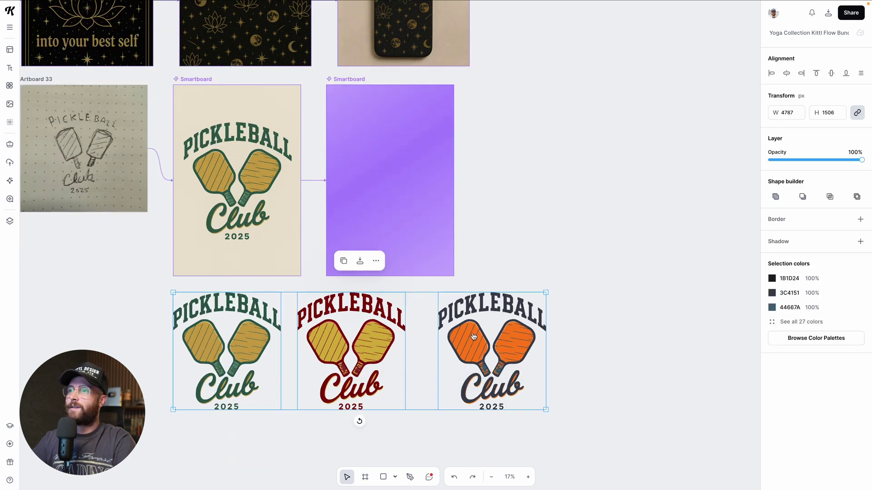
Move the three pickleball logos off to the left and add another connected Smartboard
{"action": "left_click_drag", "start_coordinate": [473, 336], "coordinate": [91, 336]}
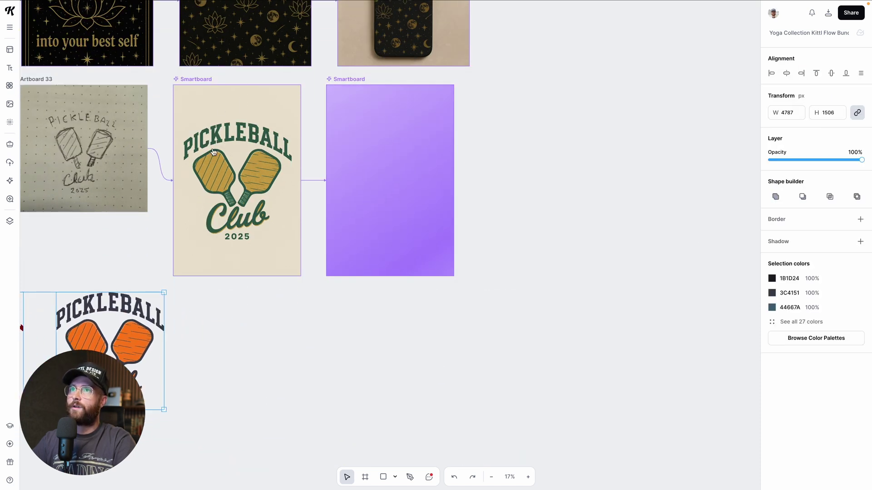
{"action": "left_click", "coordinate": [200, 79]}
{"action": "left_click", "coordinate": [309, 179]}
Review the finished 'BILLIARDS Club 2025' graphic with green pool table, crossed cues and 8 ball
{"action": "scroll", "coordinate": [395, 276], "scroll_direction": "down", "scroll_amount": 4}
{"action": "scroll", "coordinate": [444, 243], "scroll_direction": "up", "scroll_amount": 1}
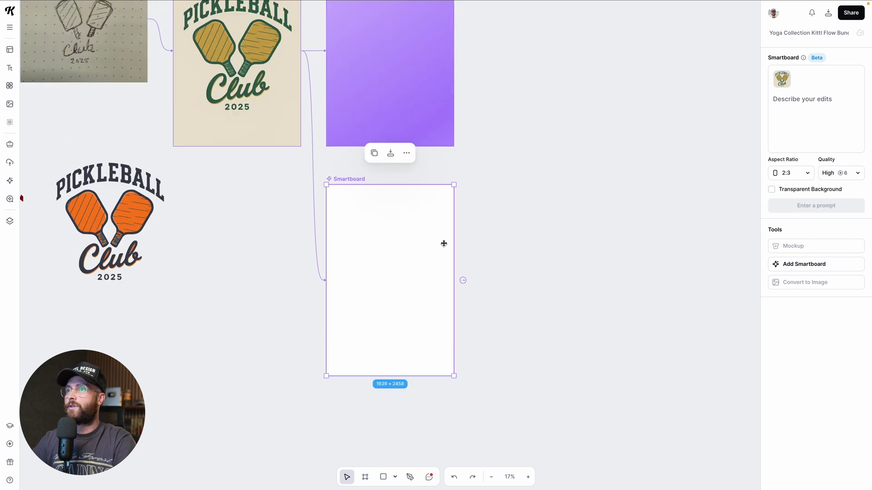
{"action": "scroll", "coordinate": [444, 243], "scroll_direction": "up", "scroll_amount": 1}
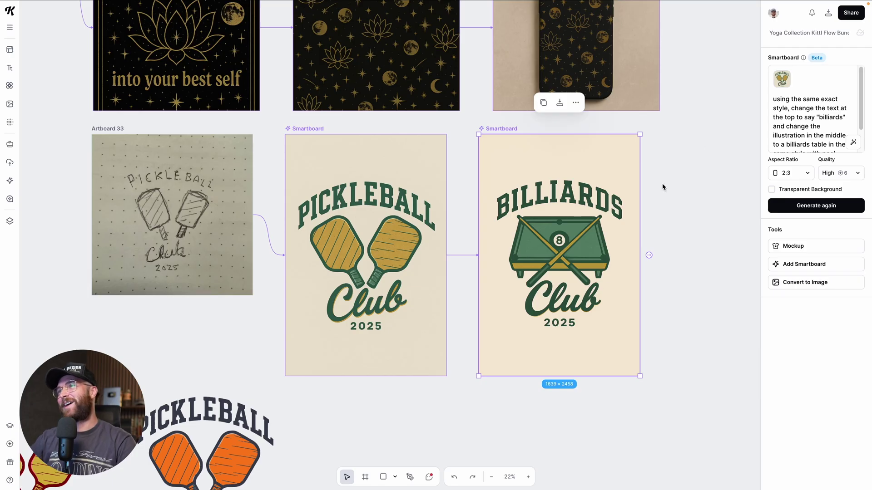
{"action": "scroll", "coordinate": [602, 274], "scroll_direction": "up", "scroll_amount": 1}
{"action": "scroll", "coordinate": [602, 274], "scroll_direction": "up", "scroll_amount": 1}
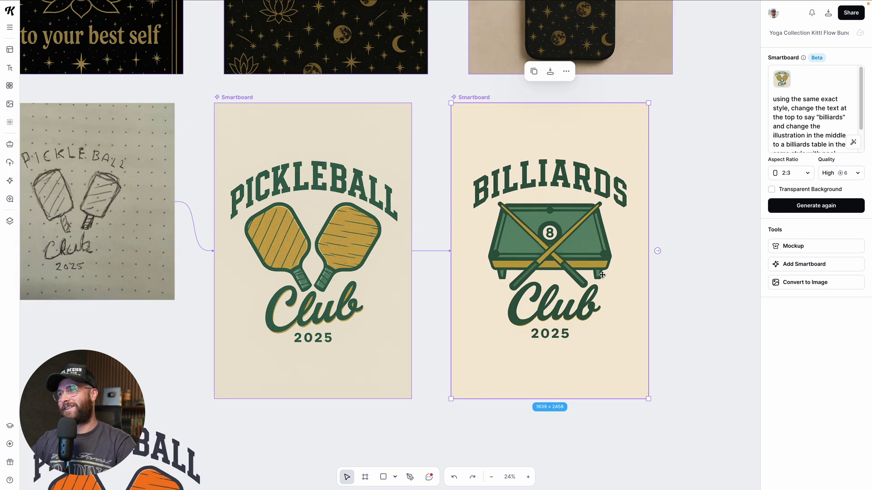
{"action": "scroll", "coordinate": [602, 274], "scroll_direction": "up", "scroll_amount": 1}
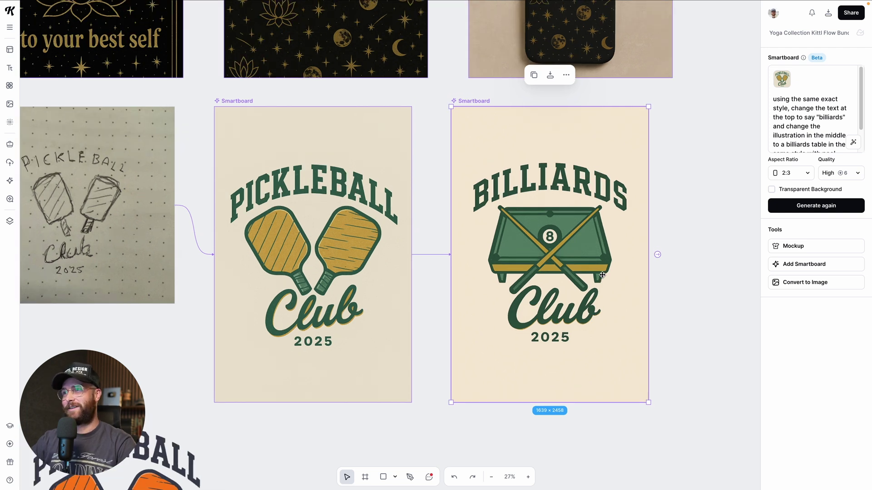
{"action": "scroll", "coordinate": [602, 275], "scroll_direction": "down", "scroll_amount": 1}
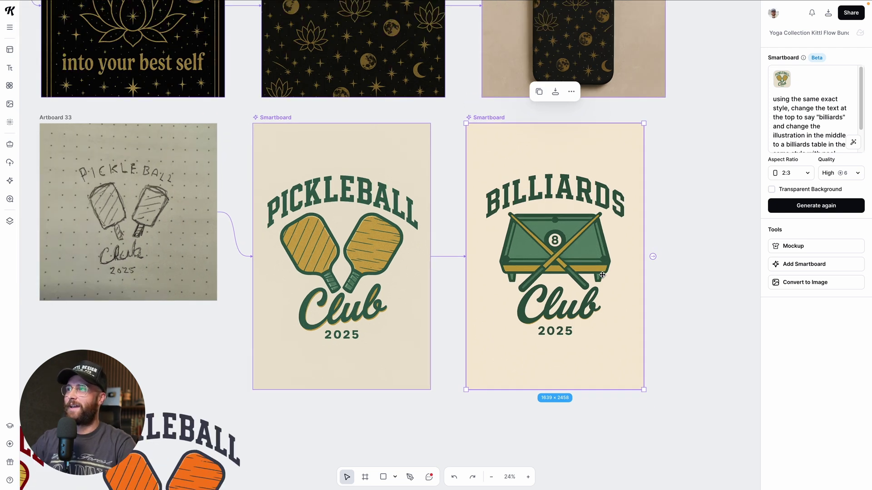
Convert the Billiards smartboard into a separate image and remove its cream background
{"action": "left_click", "coordinate": [779, 284]}
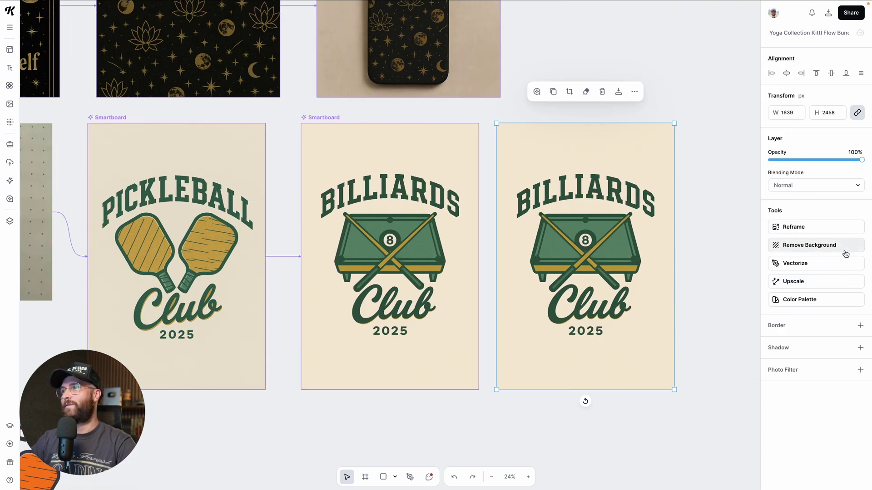
{"action": "left_click", "coordinate": [842, 248]}
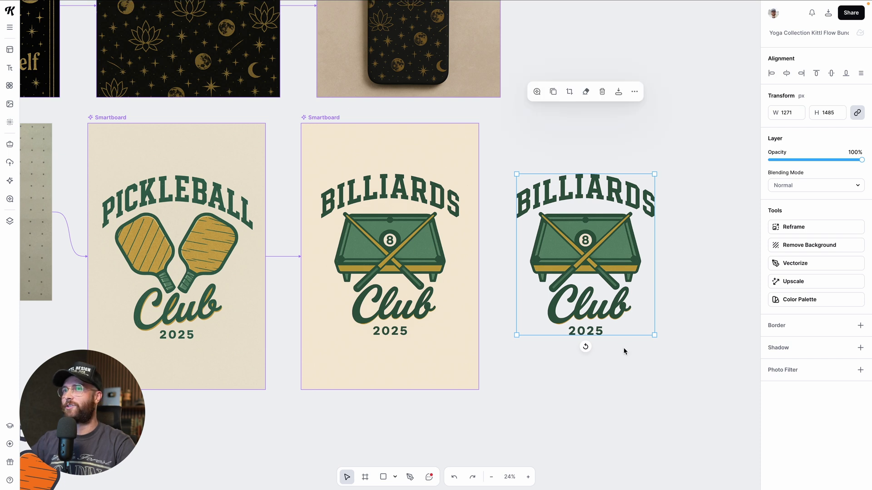
{"action": "left_click", "coordinate": [625, 356]}
{"action": "scroll", "coordinate": [625, 354], "scroll_direction": "down", "scroll_amount": 3}
{"action": "scroll", "coordinate": [624, 353], "scroll_direction": "left", "scroll_amount": 2}
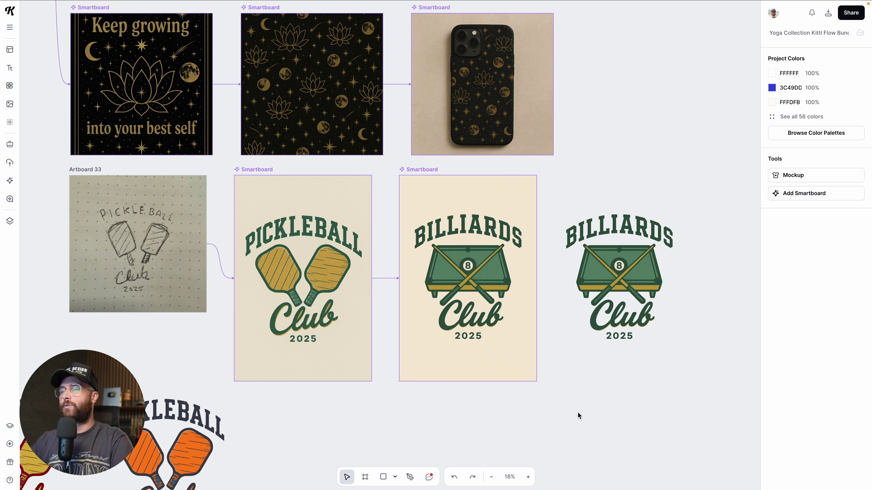
{"action": "scroll", "coordinate": [578, 415], "scroll_direction": "left", "scroll_amount": 1}
Add a new text element, enlarge it, and replace its placeholder text with 'Club'
{"action": "scroll", "coordinate": [579, 414], "scroll_direction": "down", "scroll_amount": 3}
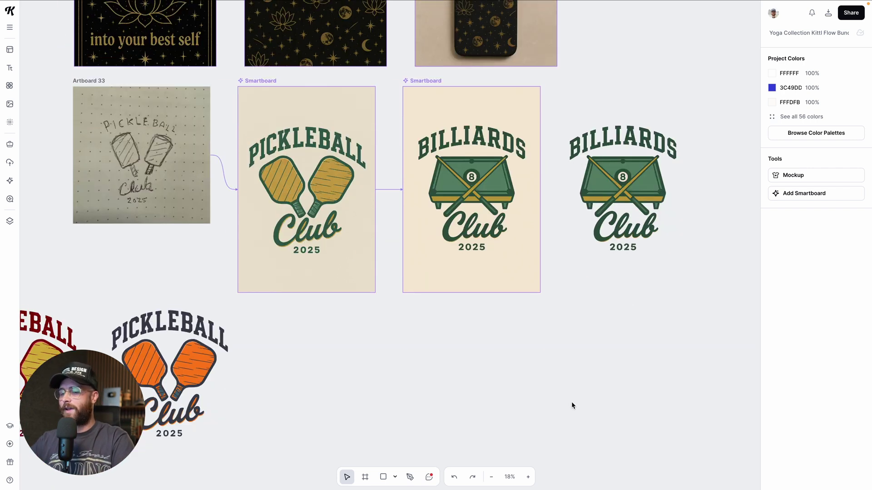
{"action": "key", "text": "t"}
{"action": "left_click", "coordinate": [484, 396]}
{"action": "left_click", "coordinate": [525, 385]}
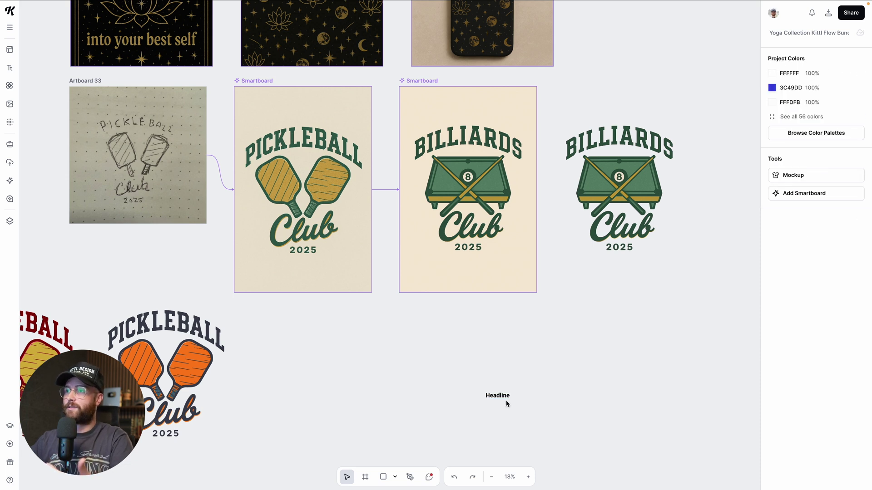
{"action": "left_click", "coordinate": [508, 402]}
{"action": "left_click_drag", "start_coordinate": [513, 401], "coordinate": [467, 370]}
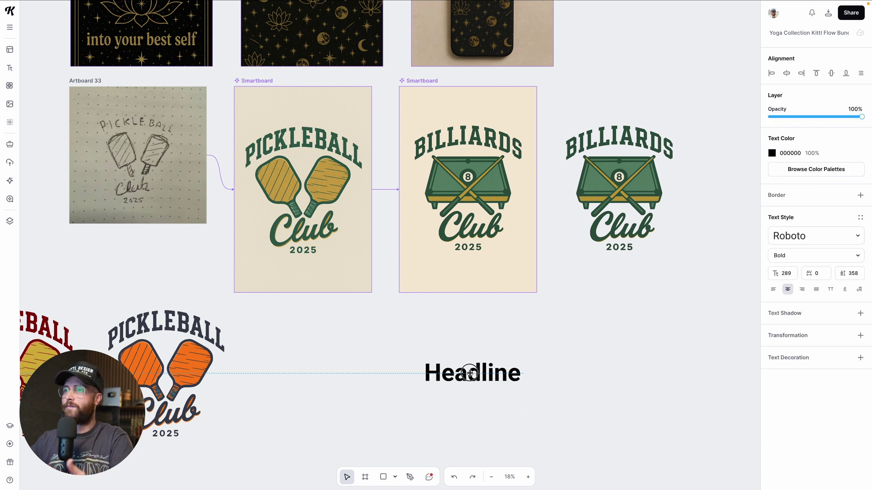
{"action": "double_click", "coordinate": [469, 372]}
{"action": "type", "text": "Club"}
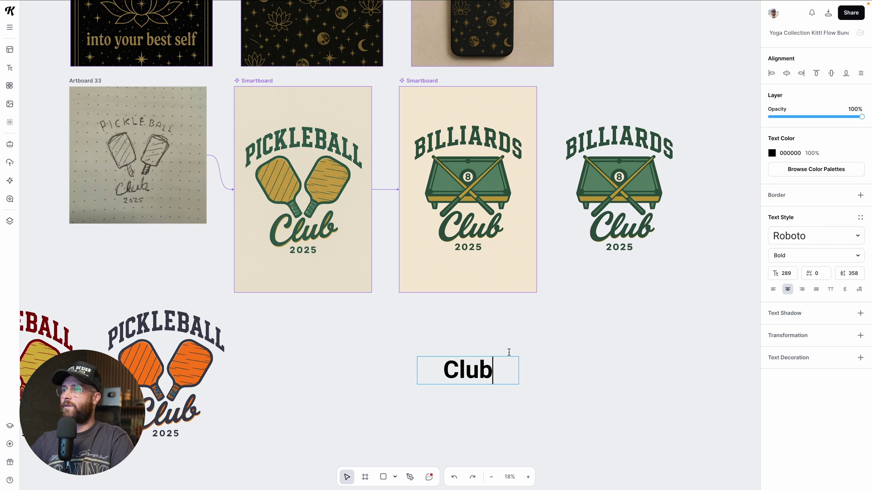
{"action": "key", "text": "Escape"}
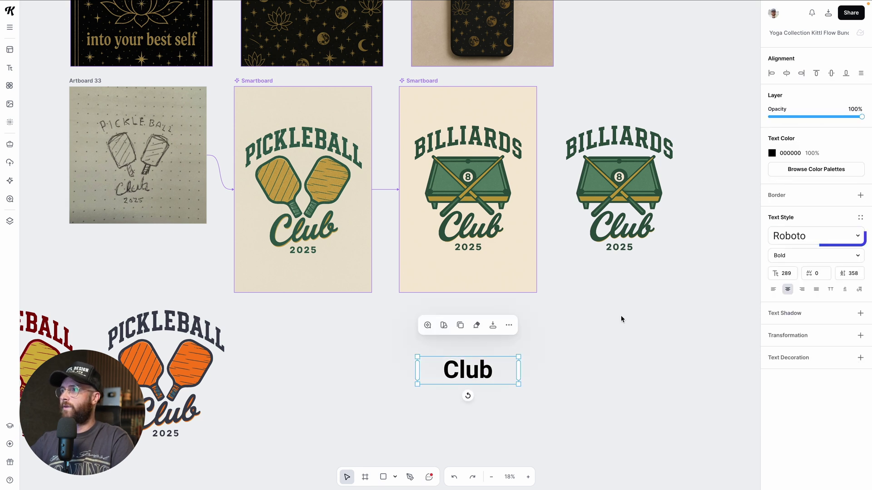
Set the Club text's font to Yellowtail and scale it up much larger
{"action": "left_click", "coordinate": [818, 244]}
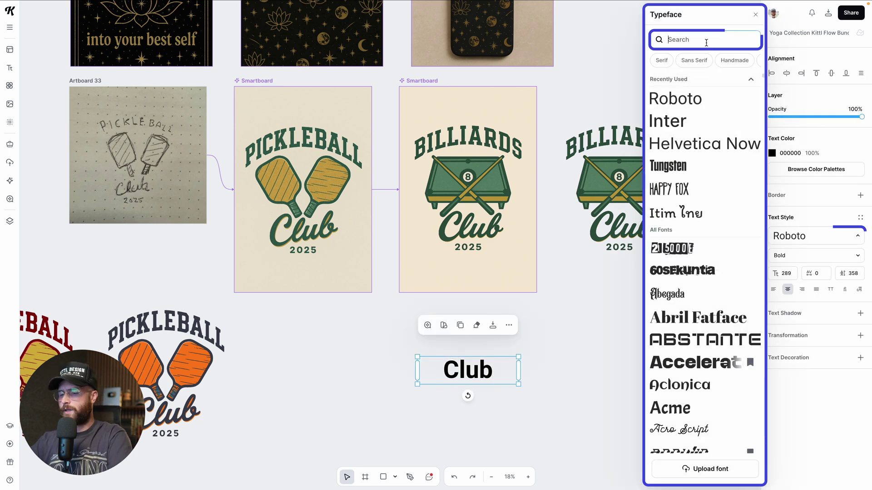
{"action": "type", "text": "yello"}
{"action": "left_click", "coordinate": [672, 260]}
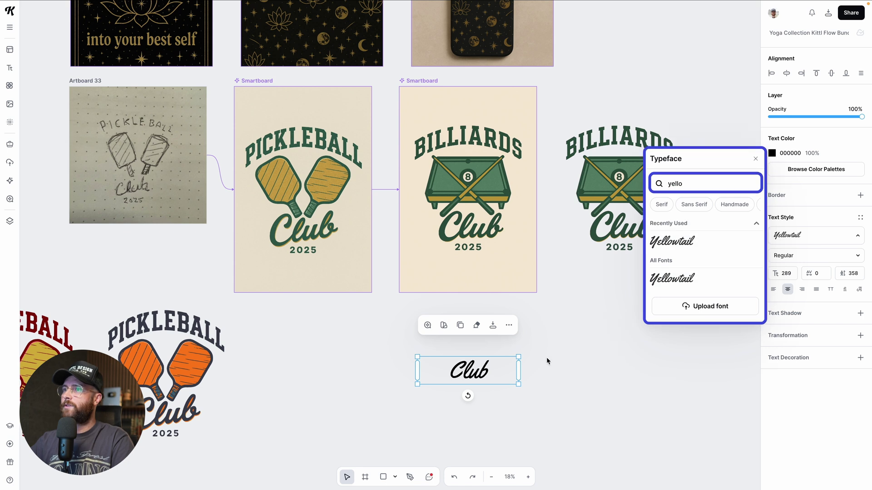
{"action": "left_click", "coordinate": [521, 357]}
{"action": "left_click", "coordinate": [520, 358]}
{"action": "left_click", "coordinate": [507, 364]}
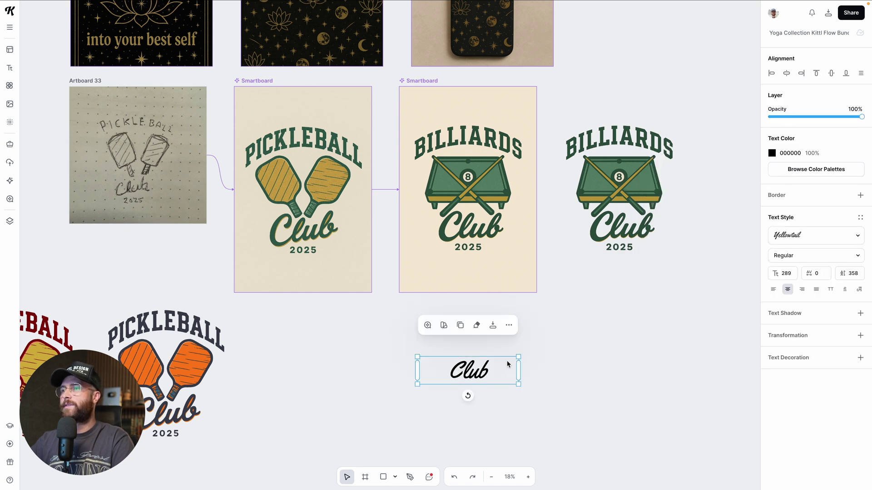
{"action": "left_click_drag", "start_coordinate": [518, 357], "coordinate": [722, 328]}
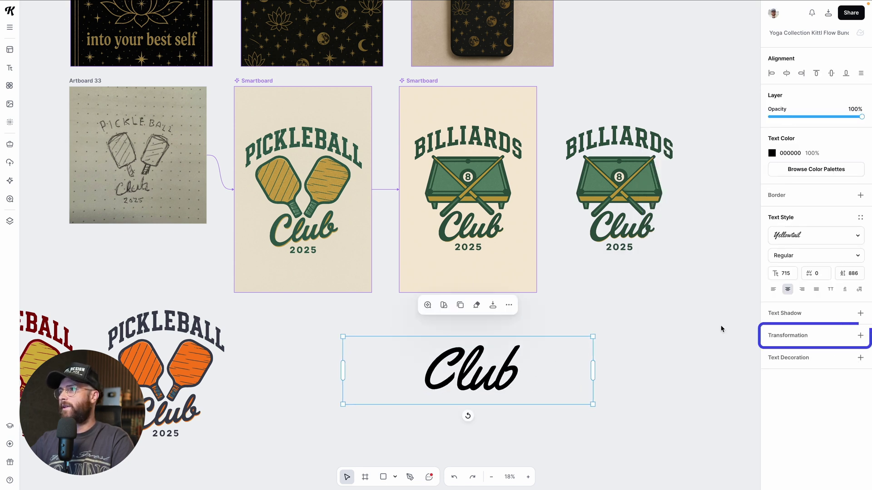
Give Club the Angle transformation and move it up and to the right
{"action": "left_click", "coordinate": [860, 335]}
{"action": "double_click", "coordinate": [494, 387]}
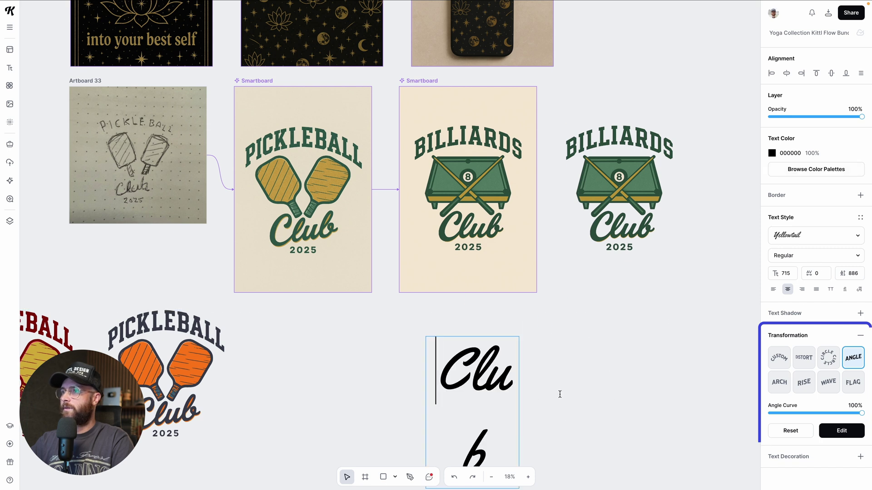
{"action": "left_click", "coordinate": [559, 394]}
{"action": "left_click_drag", "start_coordinate": [515, 361], "coordinate": [665, 339]}
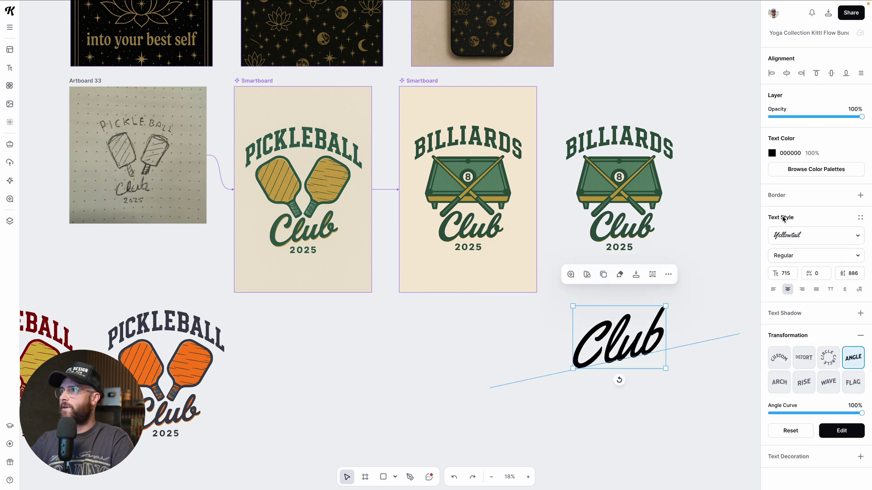
Colour Club with the billiards logo's green and position it beside the logo
{"action": "left_click", "coordinate": [772, 154]}
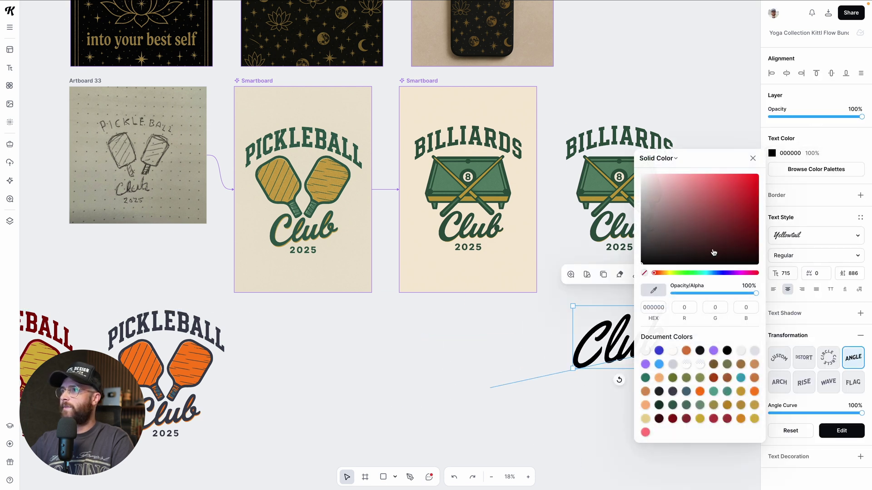
{"action": "left_click", "coordinate": [599, 229]}
{"action": "scroll", "coordinate": [635, 318], "scroll_direction": "right", "scroll_amount": 5}
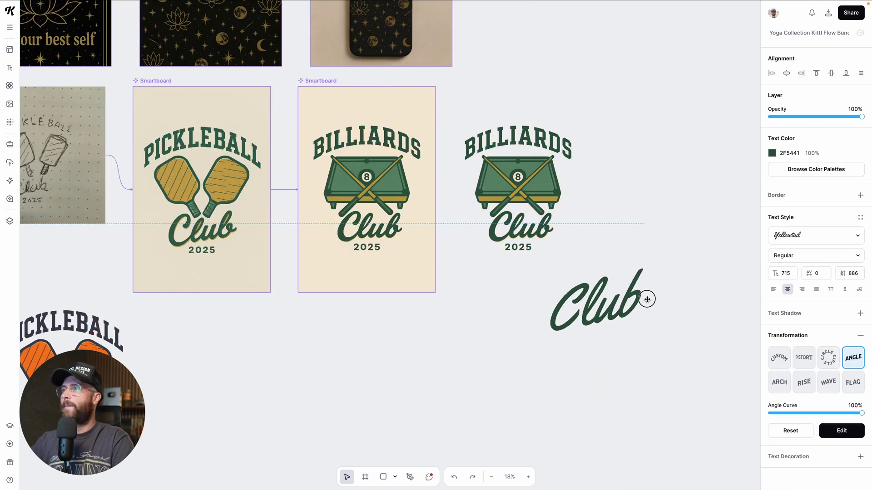
{"action": "left_click_drag", "start_coordinate": [647, 299], "coordinate": [713, 257]}
{"action": "left_click", "coordinate": [652, 392]}
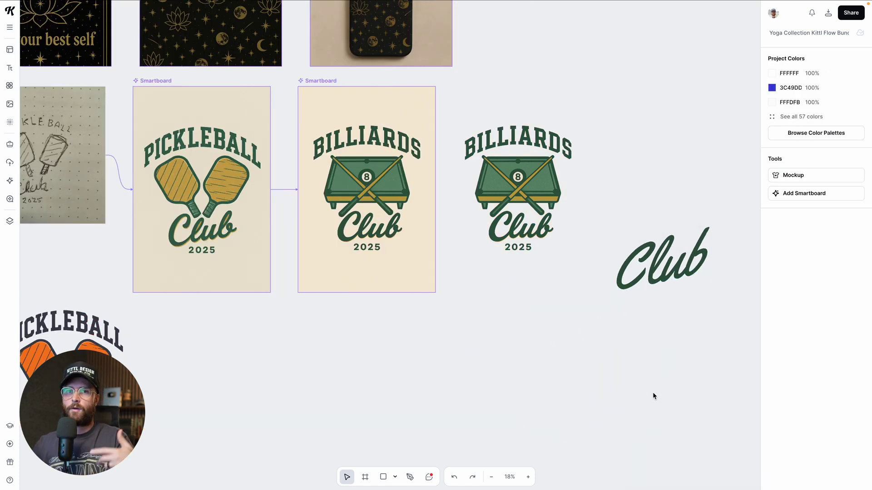